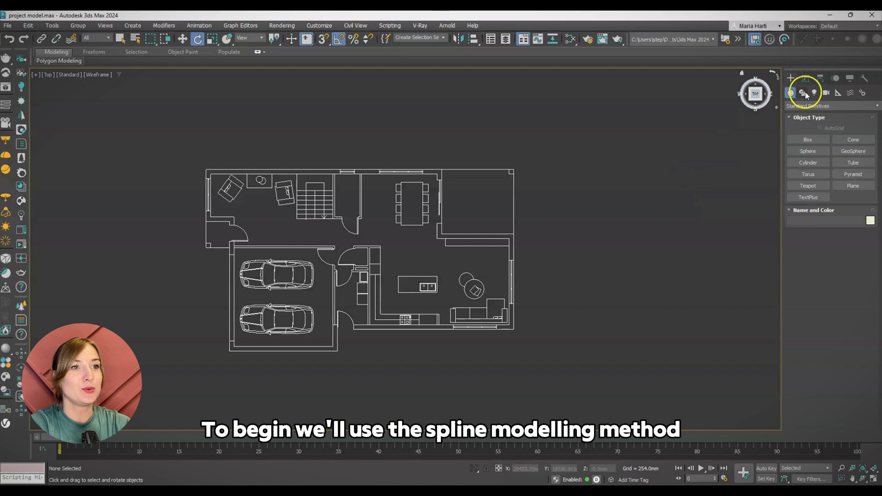
Start the Line tool and turn on 3D snapping to vertices, endpoints and midpoints, with axis constraints enabled
click(811, 150)
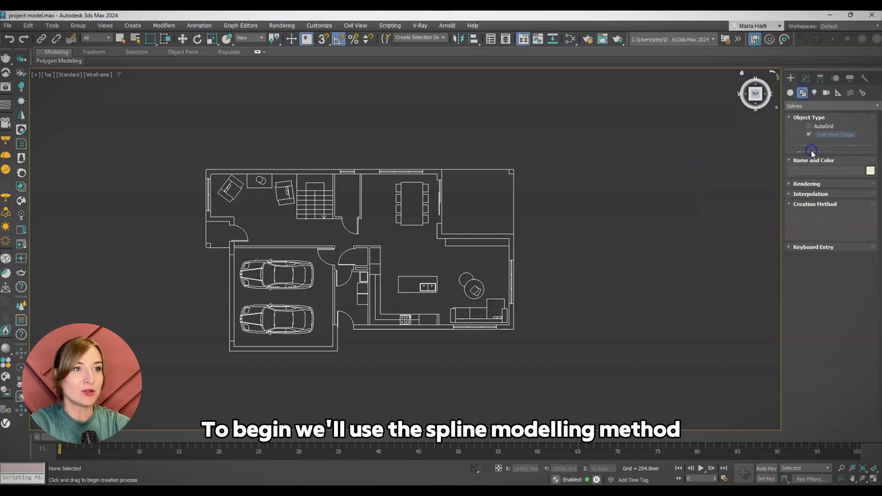
right_click(325, 40)
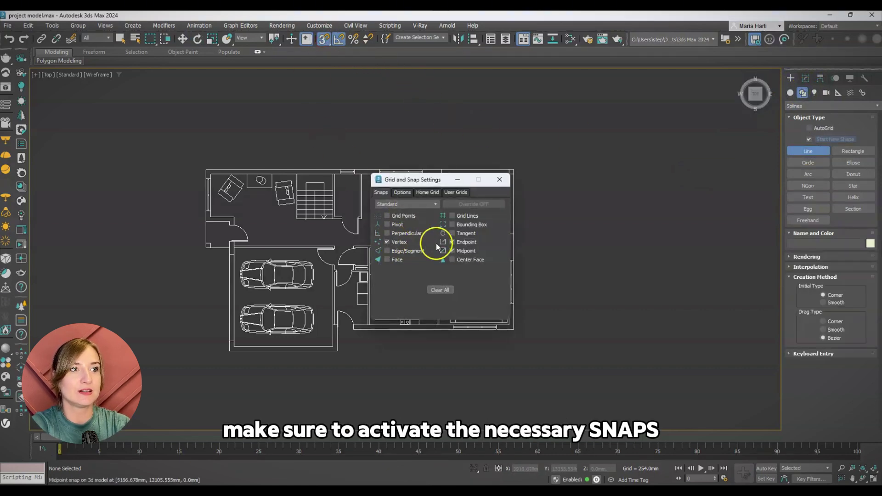
click(404, 193)
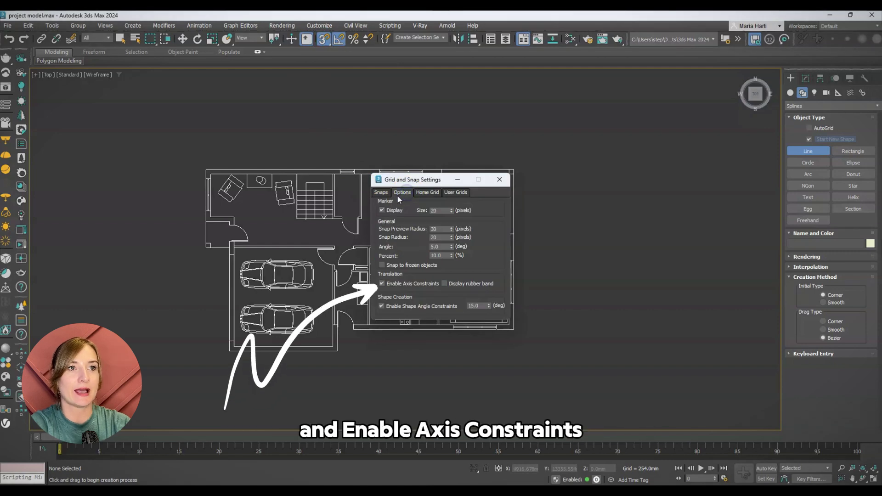
click(379, 193)
click(499, 180)
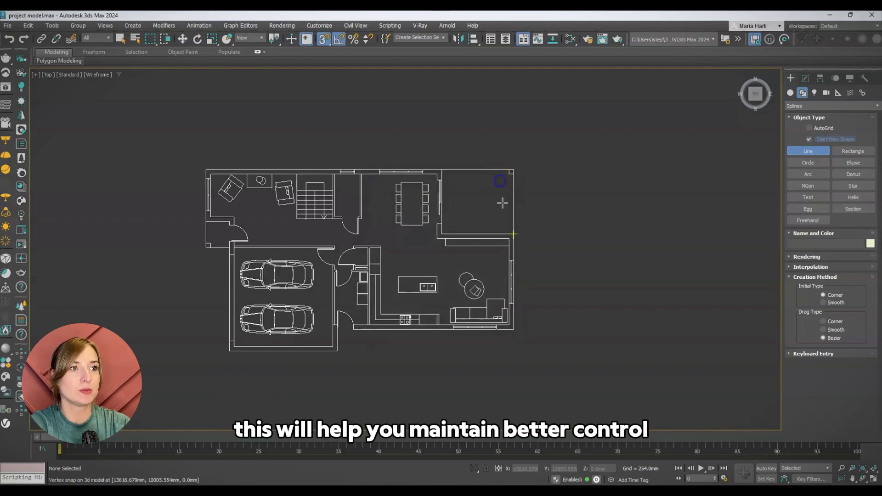
Trace the outer wall line from the garage's lower outer corner past the entrance and along the rear wall, placing vertices at every opening
scroll(200, 240, up, 3)
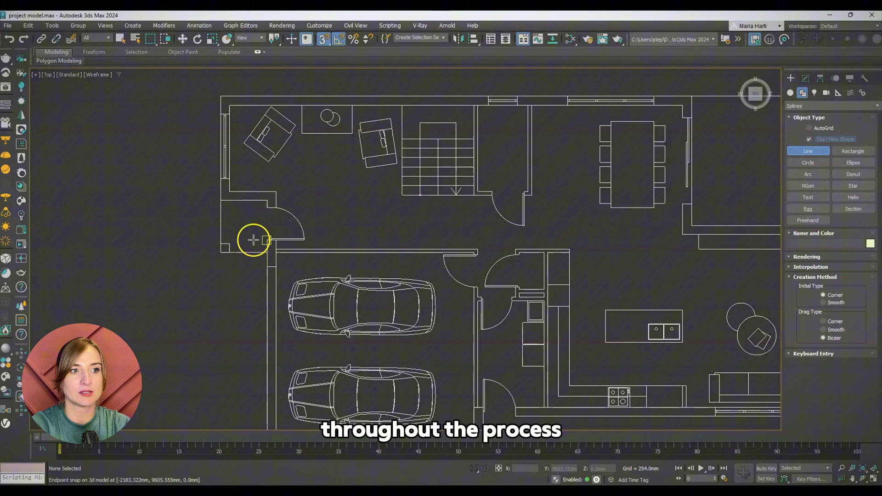
scroll(280, 181, down, 3)
click(273, 319)
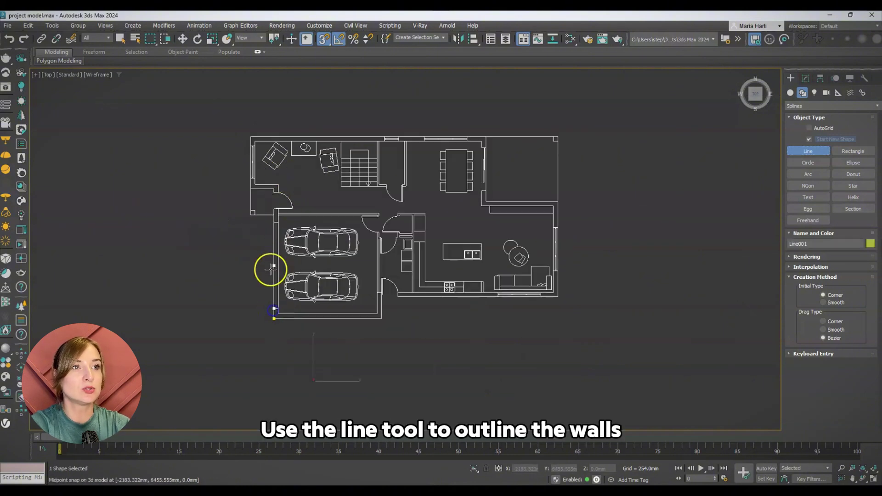
scroll(273, 222, up, 2)
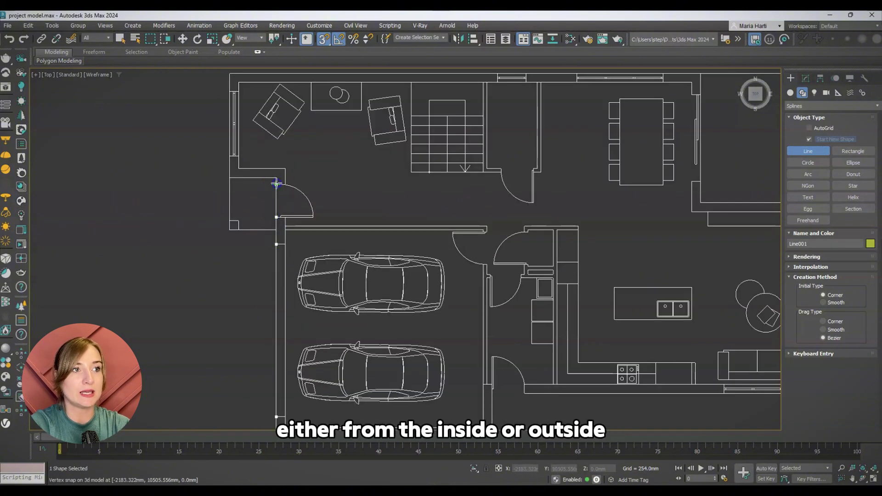
click(229, 74)
scroll(214, 127, down, 3)
scroll(350, 104, up, 3)
click(360, 96)
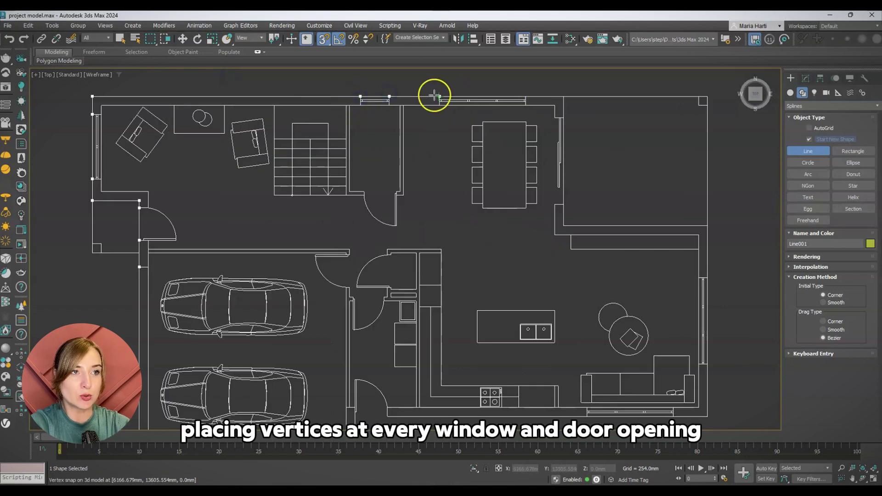
Continue the outer wall line around the terrace, living room and garage with vertices at every opening, and close the spline
click(563, 119)
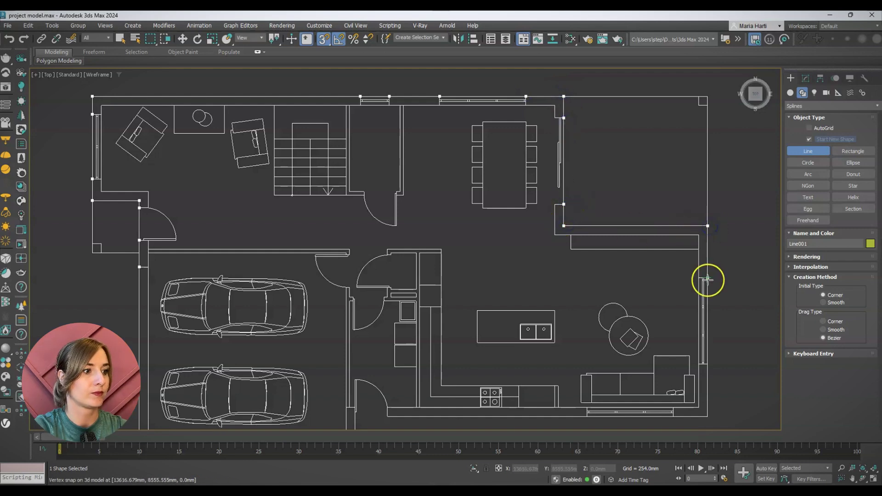
click(586, 421)
scroll(620, 386, down, 3)
scroll(578, 359, up, 4)
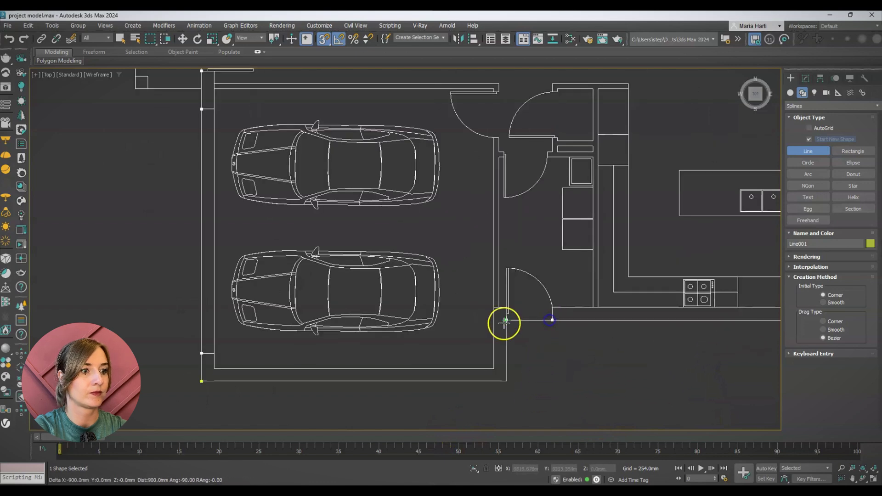
click(200, 381)
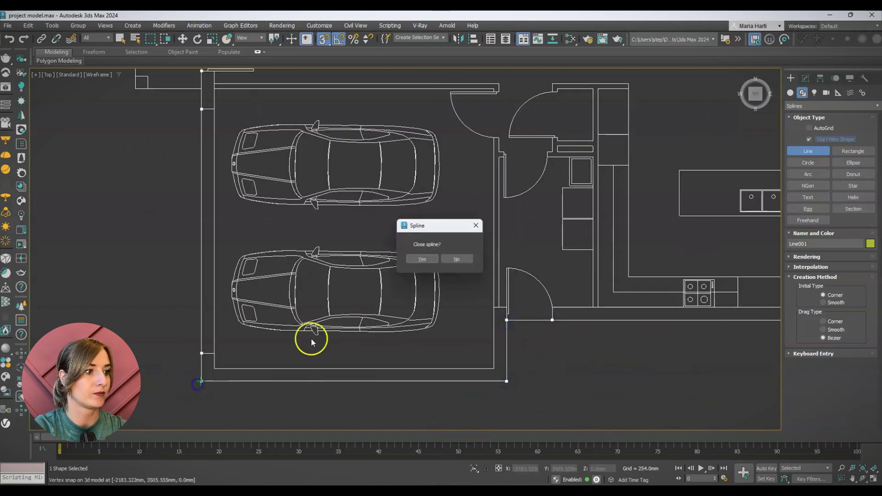
click(419, 265)
Apply an Extrude modifier to the wall outline with start and end capping turned off
scroll(409, 260, down, 3)
alt+middle_drag(542, 340, 583, 285)
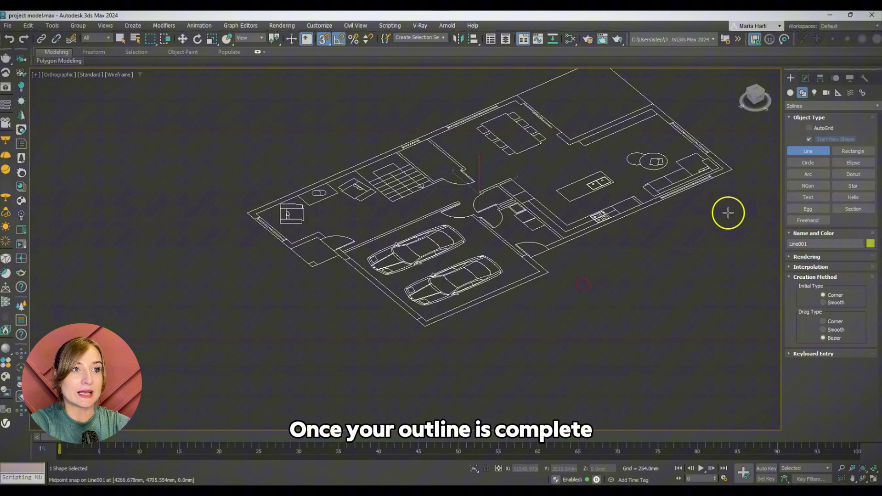
click(809, 76)
click(816, 106)
click(816, 105)
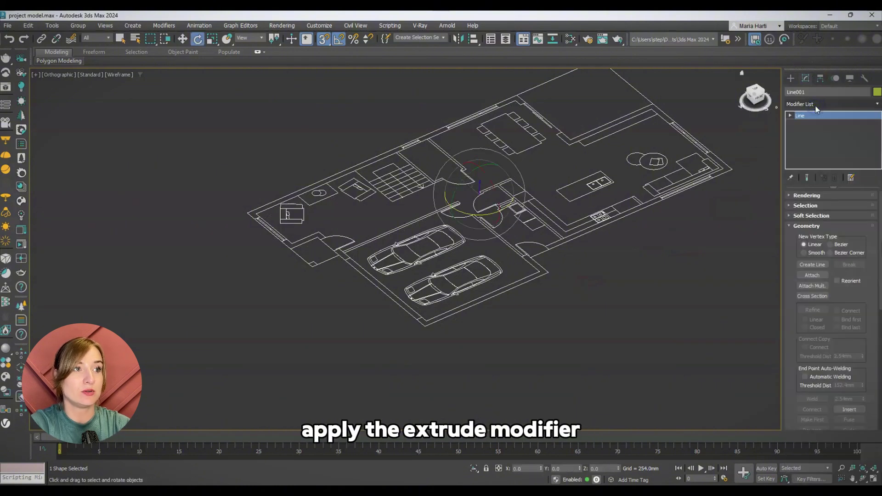
click(816, 105)
text(e)
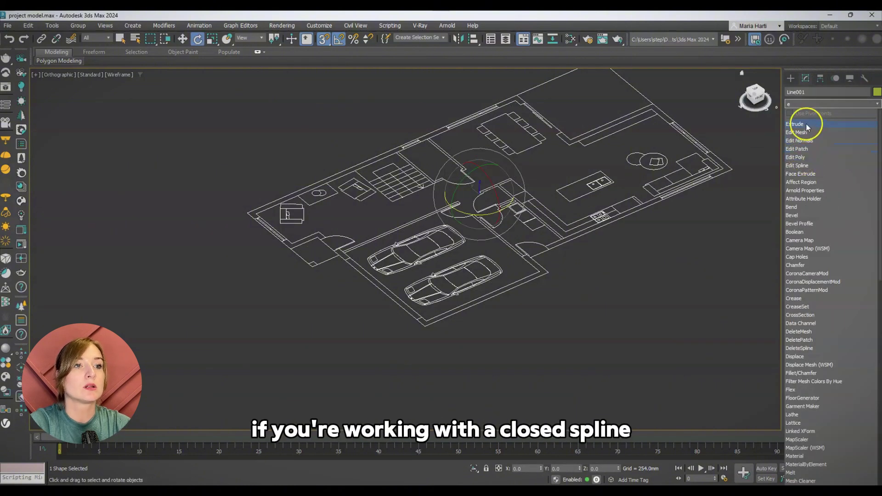
click(805, 124)
click(834, 233)
click(830, 241)
Show the walls in shaded display and set the extrusion amount to 3000 mm
drag(857, 209, 865, 92)
middle_drag(694, 242, 683, 282)
key(F3)
double_click(842, 208)
text(2800)
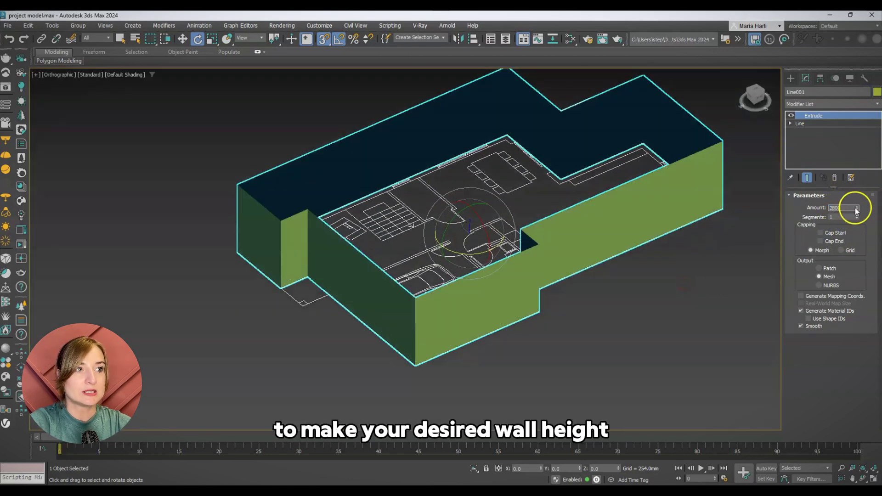
key(Return)
text(300)
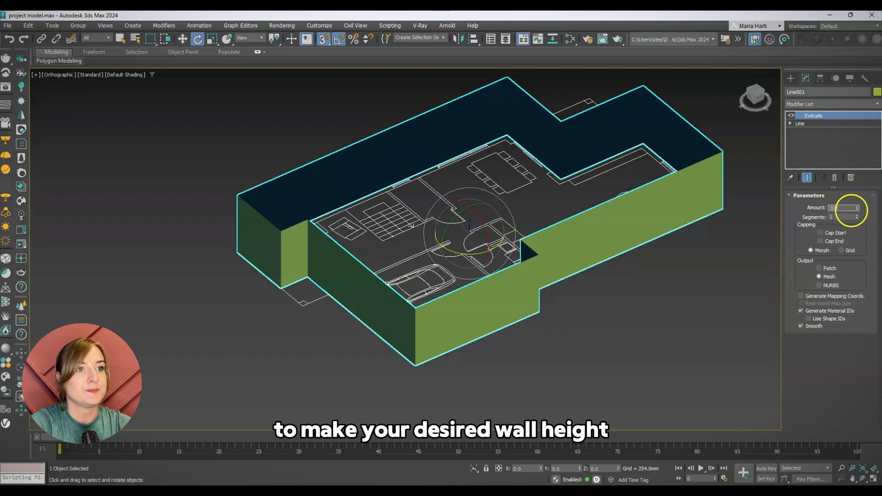
text(0)
key(Return)
Turn on edged faces display and convert the extruded walls to an Editable Poly
scroll(648, 269, up, 3)
alt+middle_drag(644, 274, 644, 263)
key(F4)
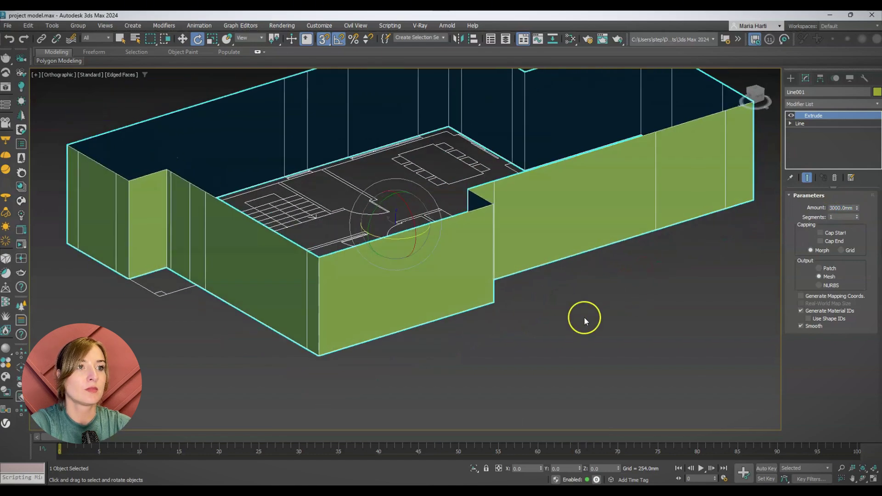
alt+middle_drag(481, 323, 504, 320)
right_click(485, 285)
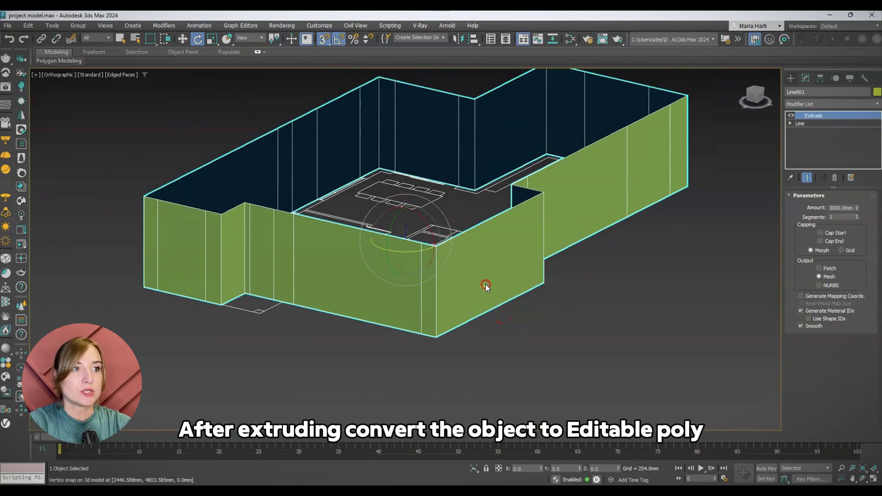
right_click(486, 286)
click(598, 405)
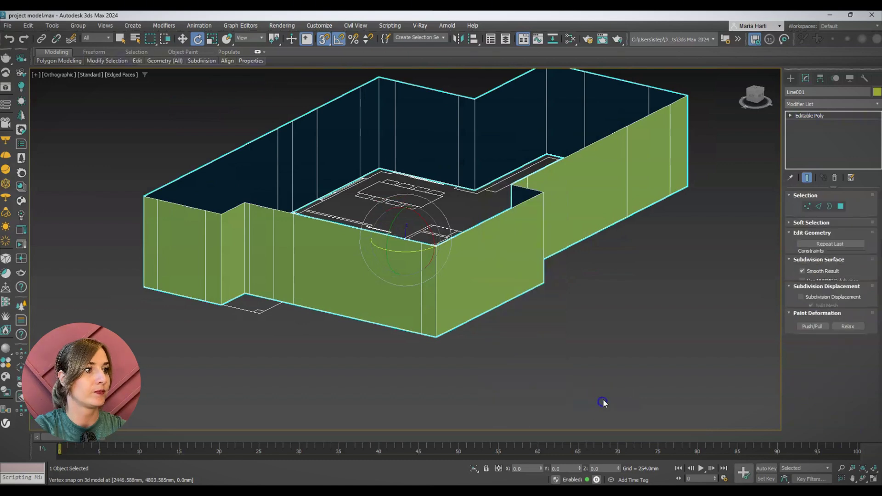
Add two horizontal SwiftLoop edge loops around the walls, one near the base and one for the tops of the windows
mouse_move(138, 62)
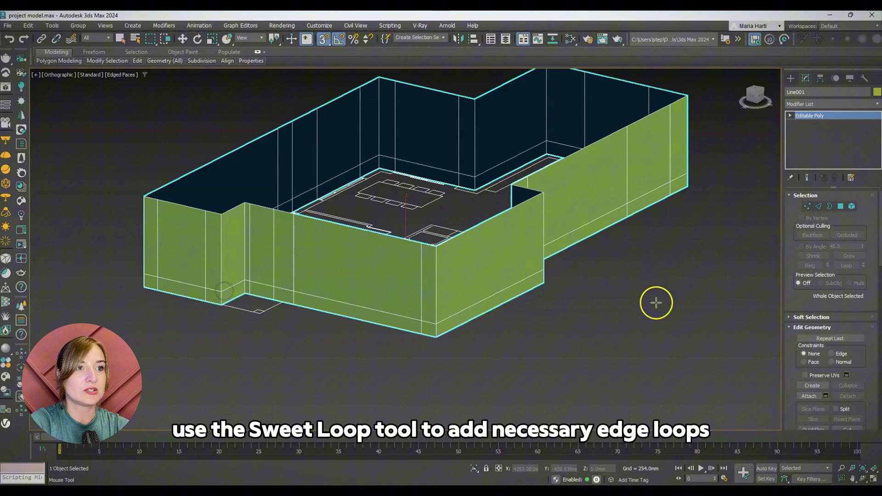
right_click(606, 316)
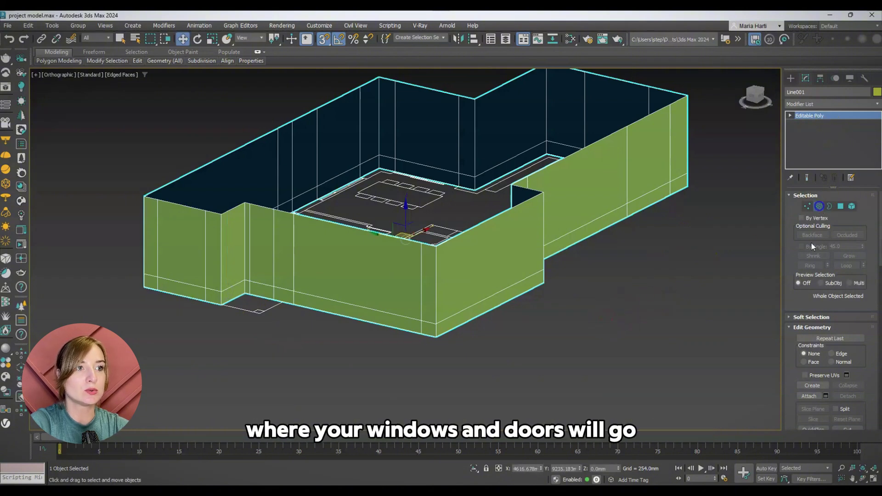
click(819, 206)
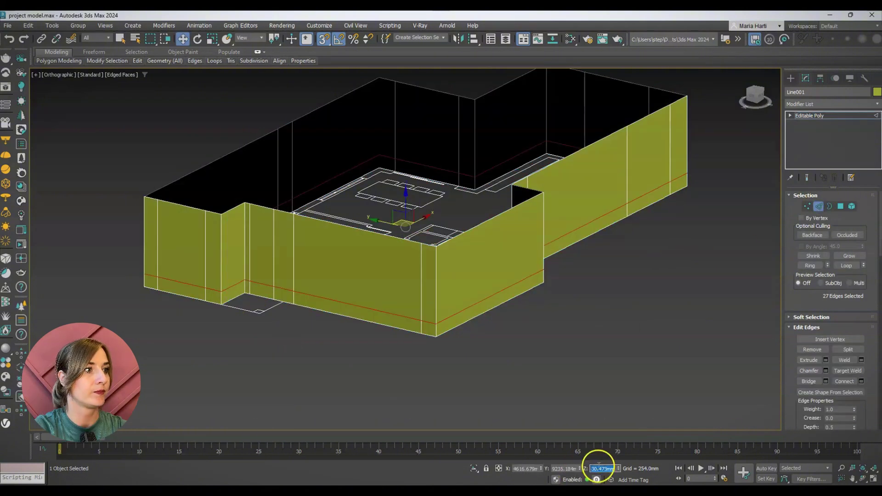
mouse_move(137, 61)
click(214, 83)
click(245, 248)
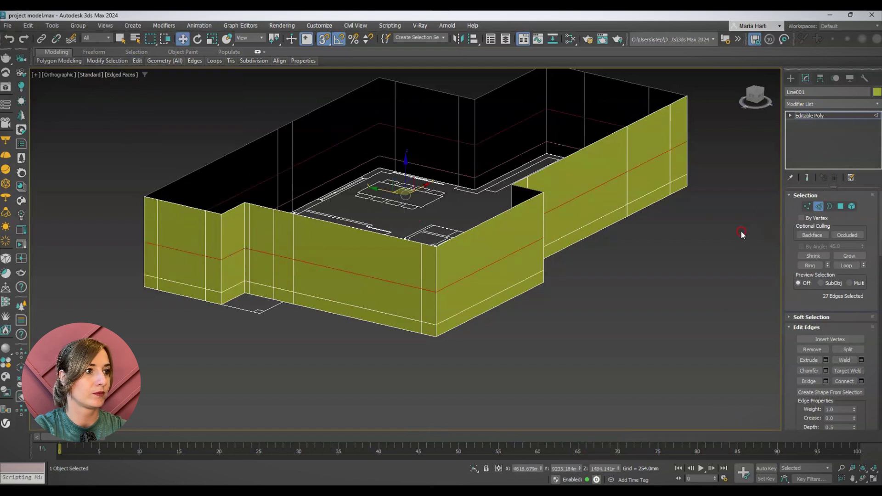
Add another horizontal edge loop near the top of the walls and set its Z height to 2500 mm
mouse_move(136, 64)
click(213, 85)
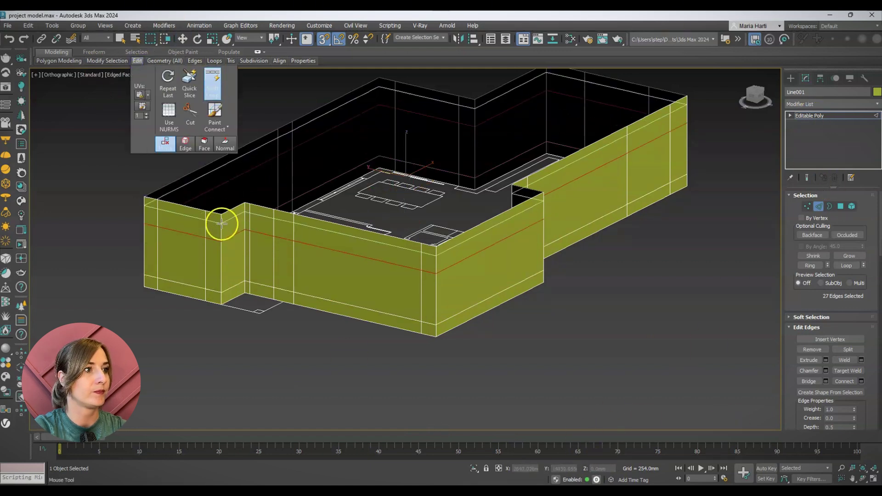
click(222, 225)
right_click(639, 351)
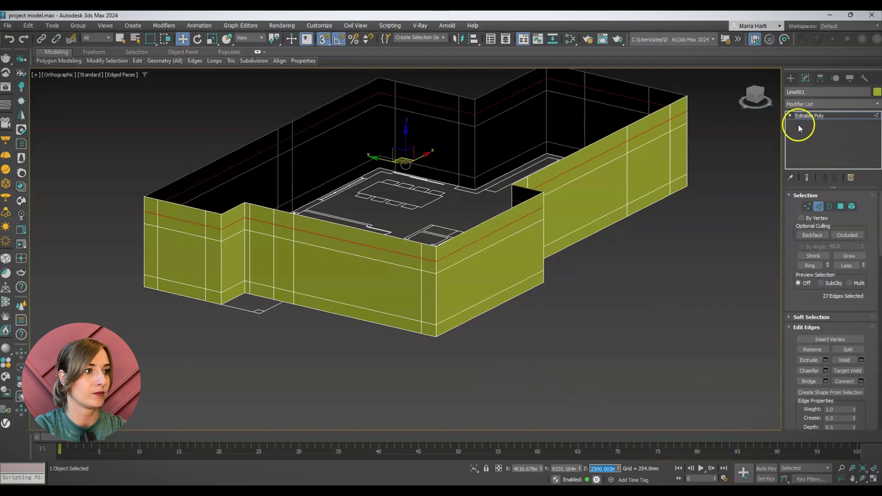
Delete the wall polygons for the entrance door, the window beside the entrance and the garage door
key(4)
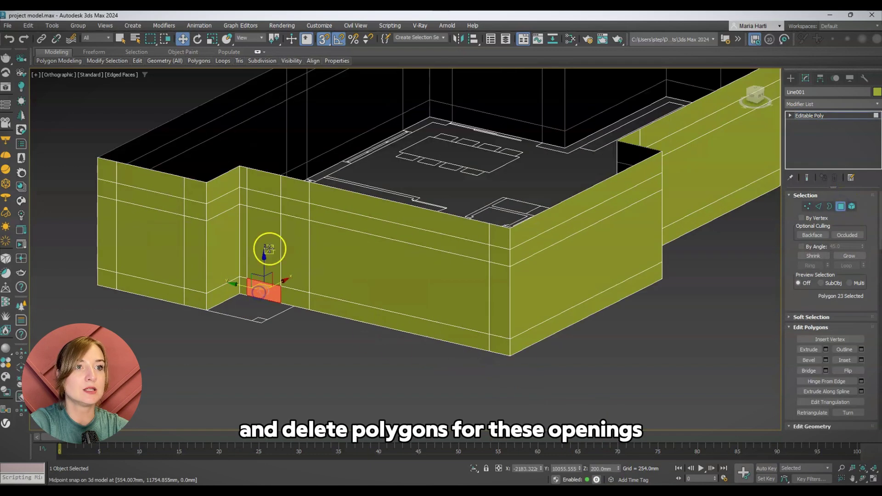
key(Delete)
click(159, 228)
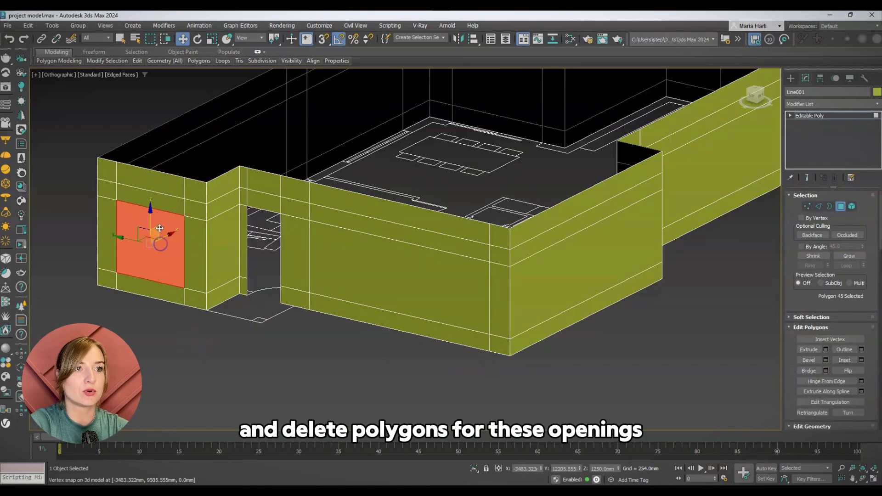
key(Delete)
click(364, 285)
key(Delete)
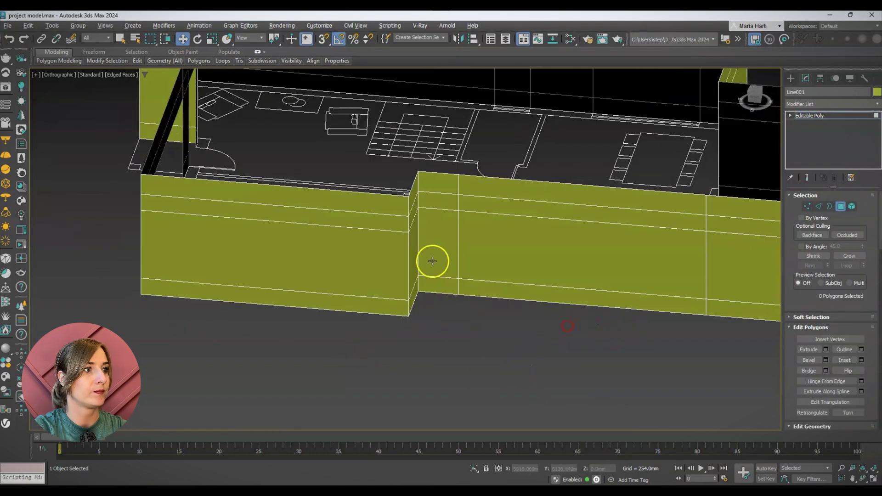
Delete the wall polygons for the side door next to the garage and the living room window on the same side
click(432, 261)
click(677, 259)
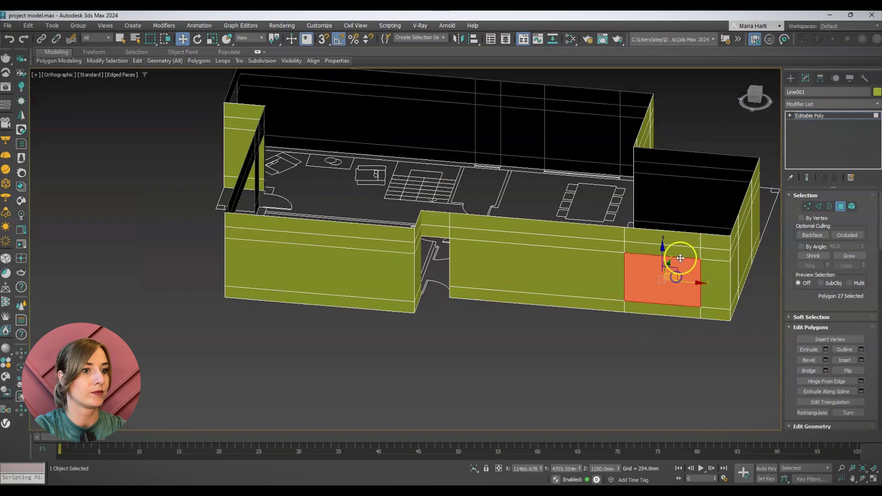
key(Delete)
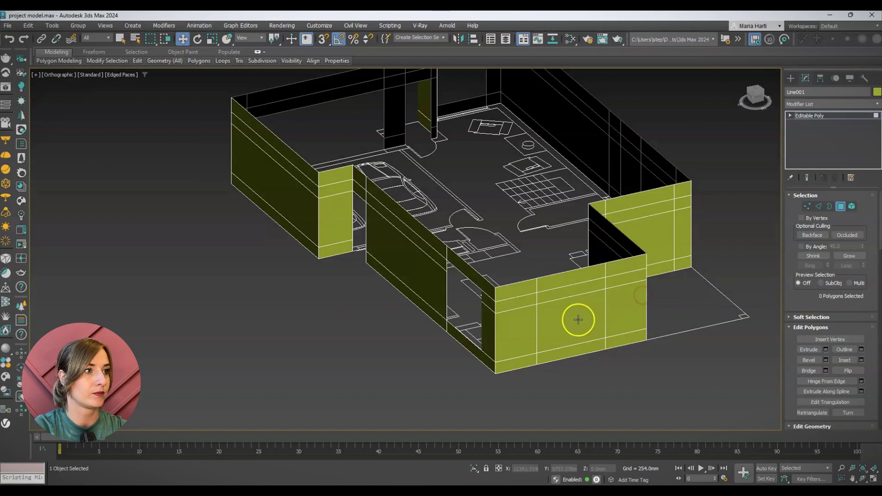
Delete the wall polygons for the living room's end window, the terrace sliding door and the large rear dining window
click(578, 319)
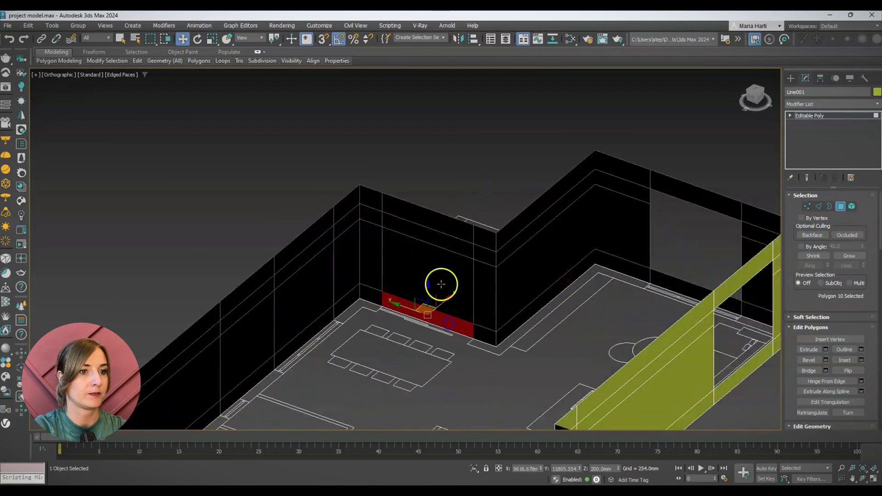
key(Delete)
click(427, 312)
click(434, 289)
ctrl+click(433, 253)
key(Delete)
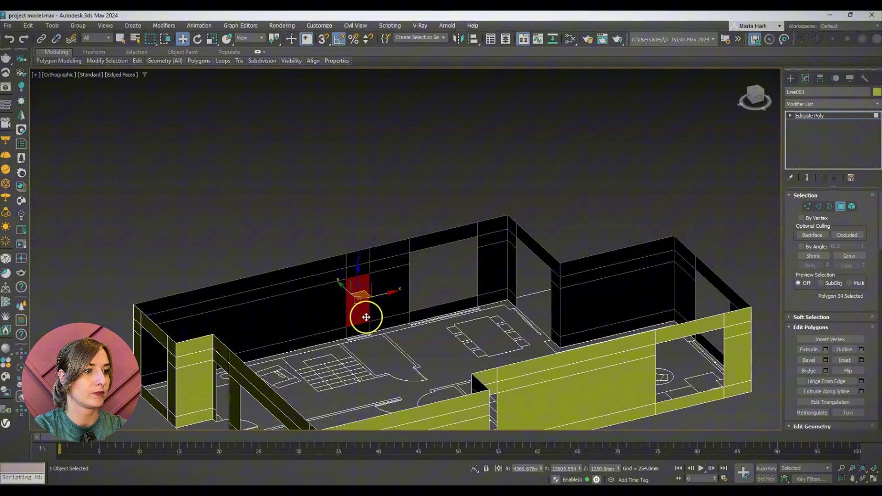
Add a horizontal edge loop across the rear wall's small window section and set its Z height to 900 mm
click(826, 117)
mouse_move(139, 61)
click(212, 84)
scroll(317, 172, down, 5)
alt+middle_drag(230, 264, 321, 250)
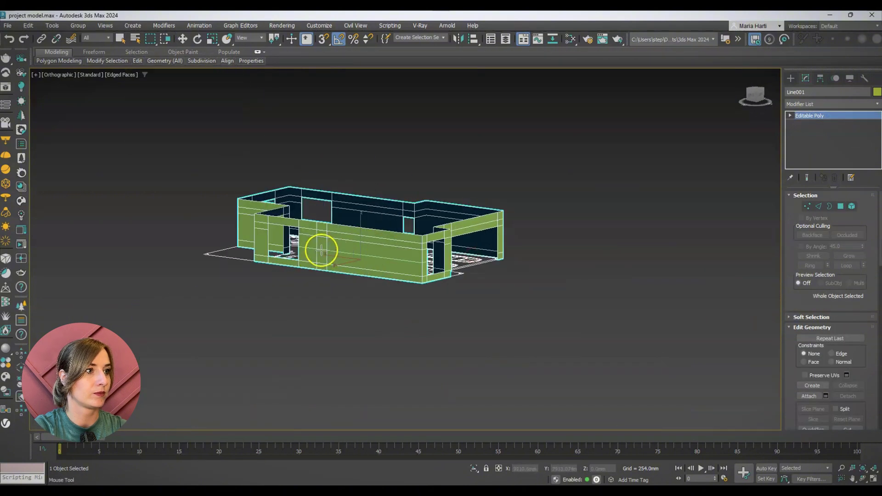
click(818, 207)
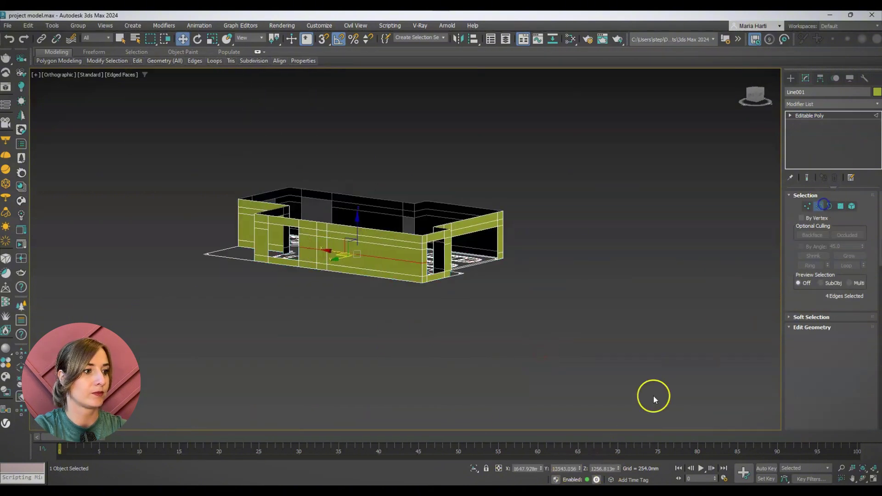
double_click(603, 469)
text(900)
key(Return)
Delete the wall polygon for the small rear window
scroll(297, 255, up, 5)
click(842, 207)
click(347, 230)
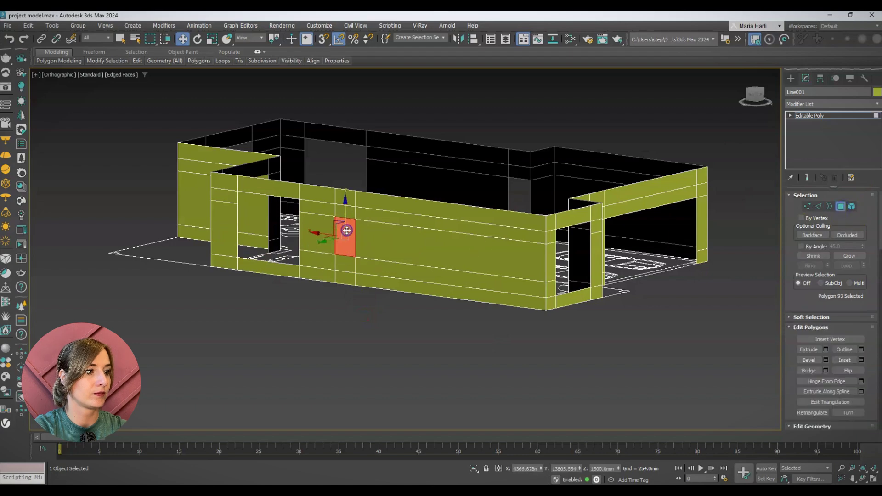
scroll(389, 289, down, 3)
alt+middle_drag(434, 317, 371, 305)
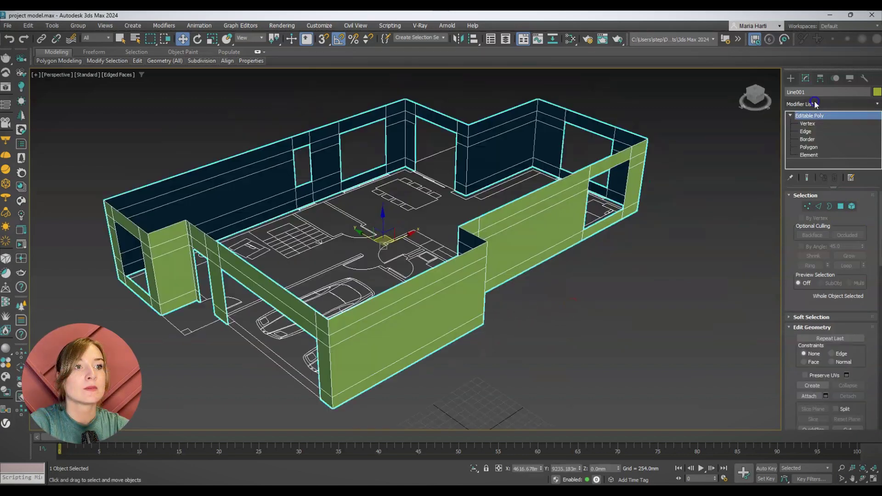
Apply a Shell modifier to the exterior walls with an inner amount of 250 mm
click(815, 104)
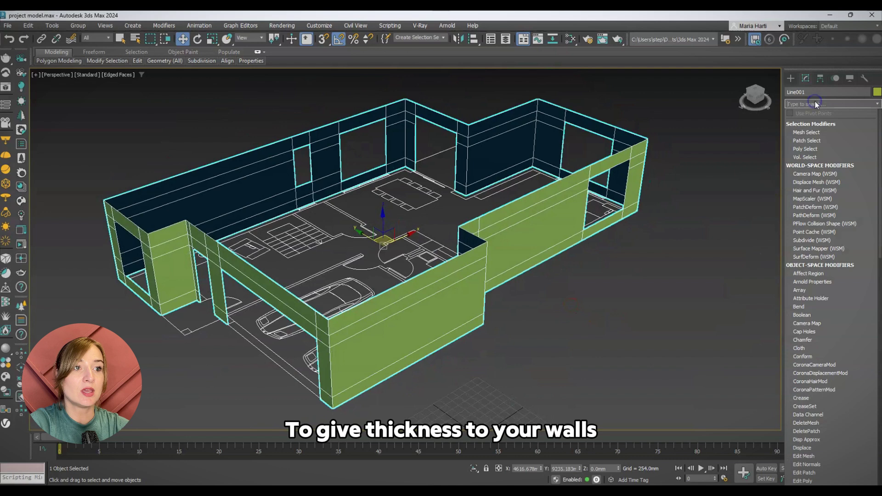
text(sh)
click(813, 120)
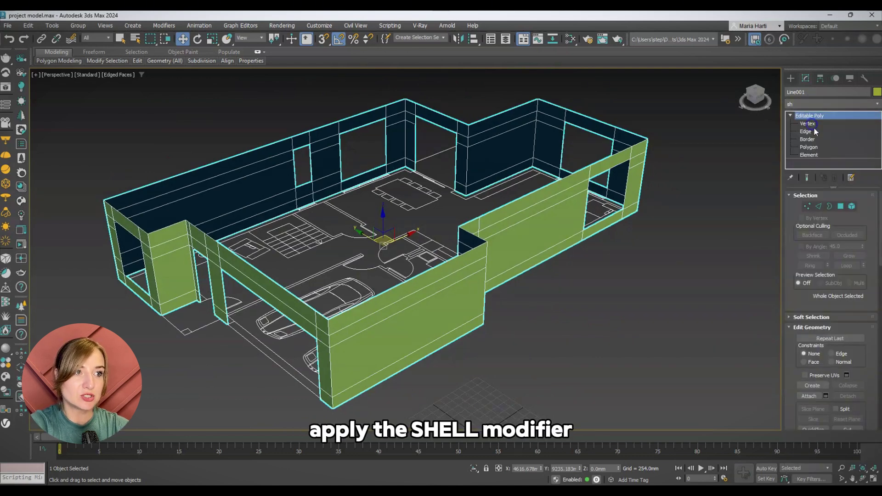
click(835, 114)
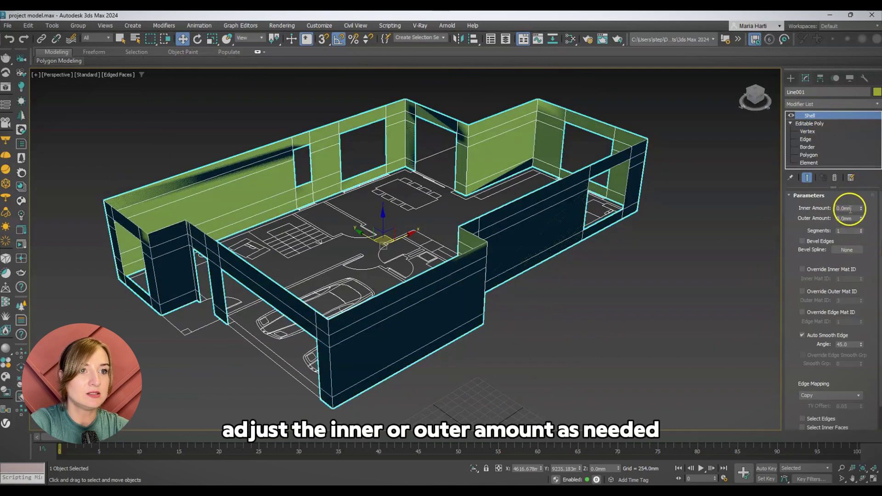
text(250)
key(Return)
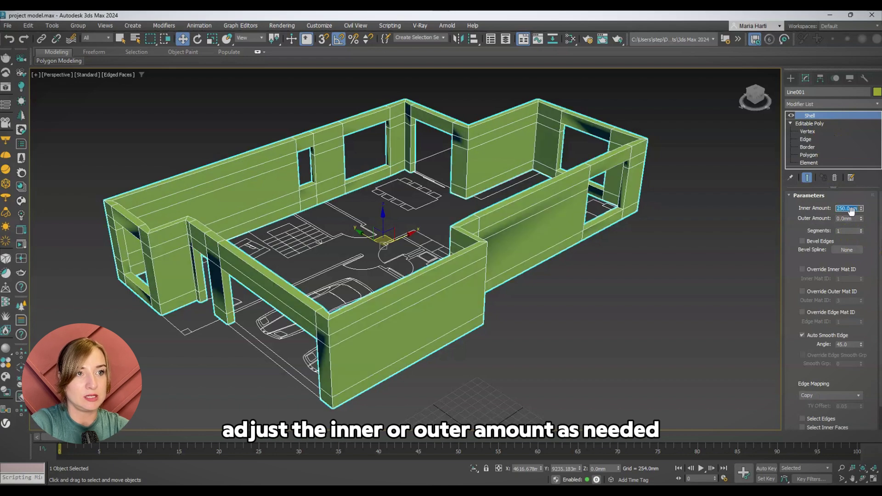
Turn on Straighten Corners in the exterior walls' Shell modifier so the wall corners have uniform thickness
alt+middle_drag(698, 281, 704, 288)
key(t)
scroll(657, 202, up, 6)
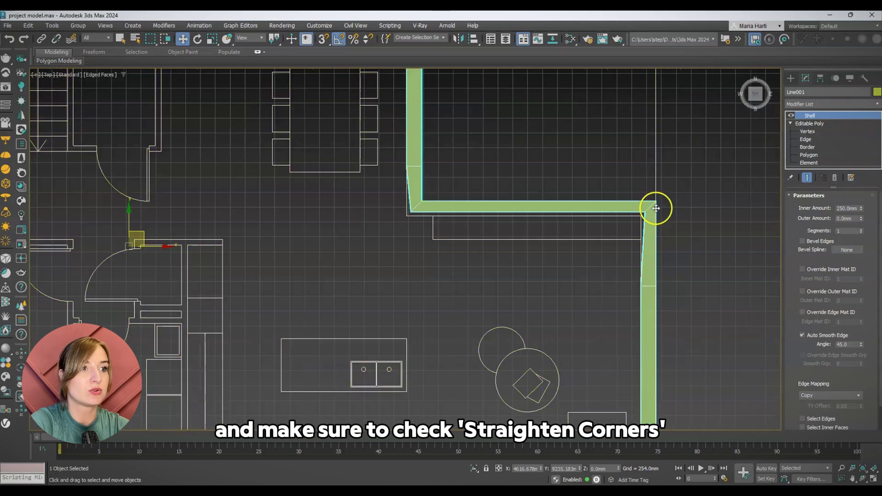
drag(831, 379, 832, 354)
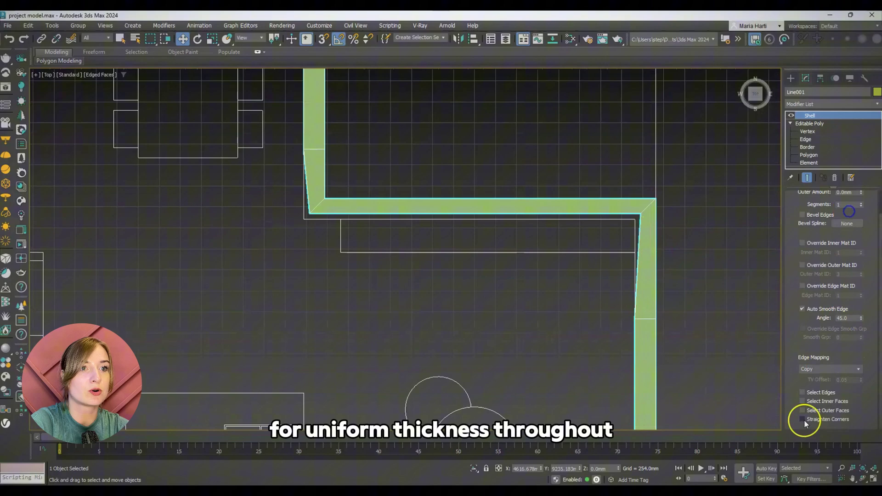
click(802, 419)
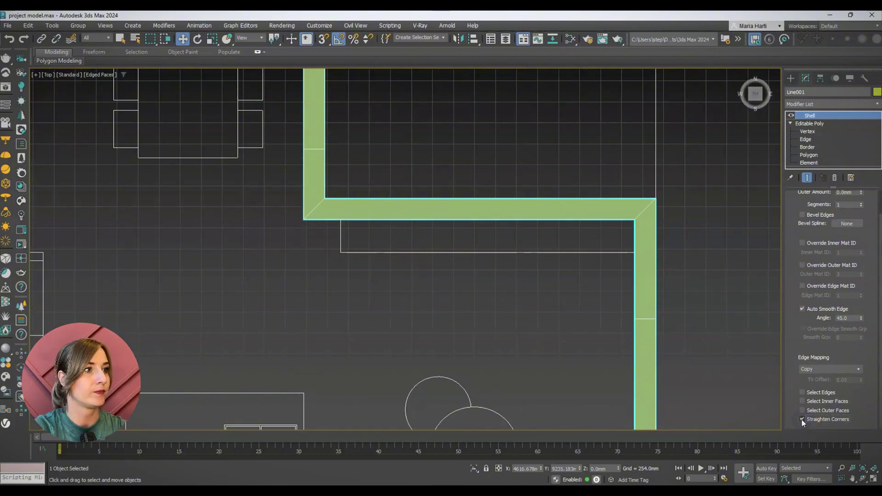
Turn off Auto Smooth Edge in the exterior walls' Shell modifier to remove the shading artefacts
scroll(687, 206, down, 6)
alt+middle_drag(687, 242, 723, 198)
click(802, 308)
click(802, 309)
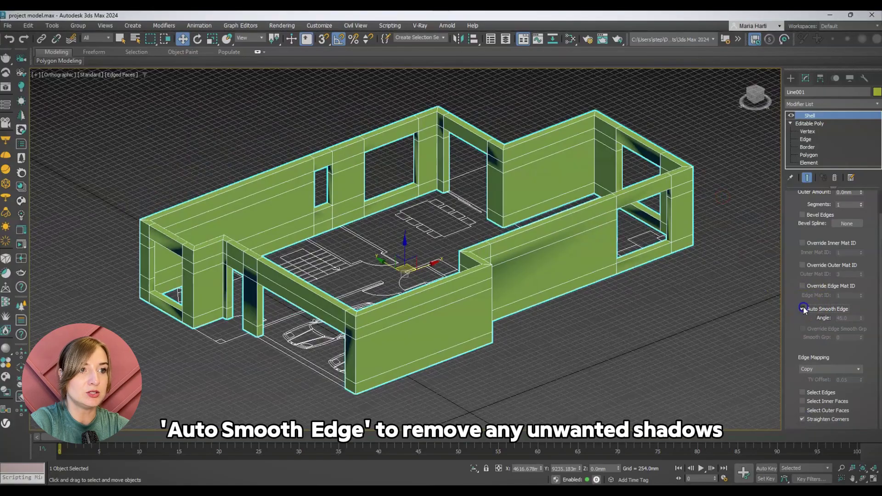
click(802, 309)
middle_drag(633, 308, 688, 319)
alt+middle_drag(555, 360, 592, 350)
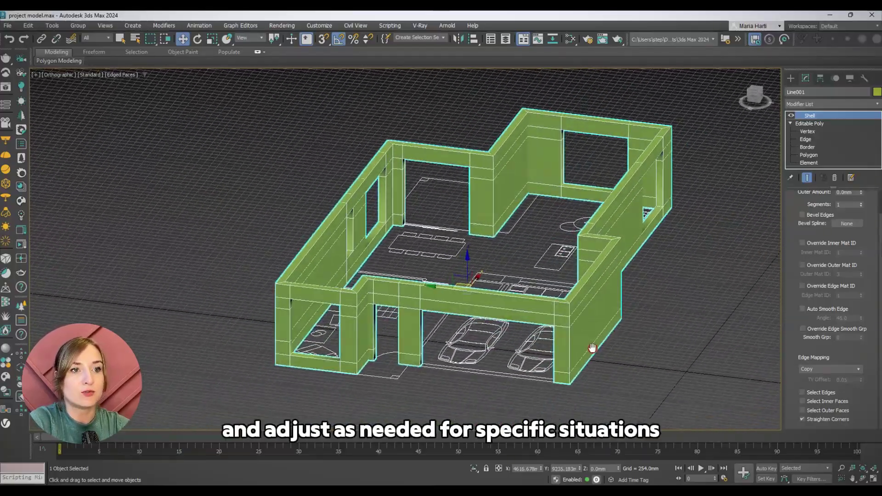
scroll(459, 359, up, 3)
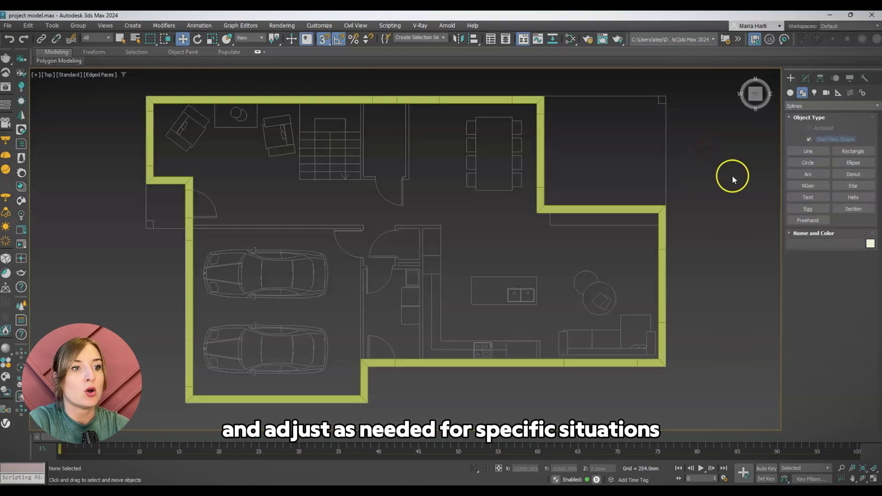
With 2D snapping, trace the walls of the small room beside the stairs as a line, with points at its doorway
drag(324, 38, 324, 64)
click(807, 152)
scroll(377, 91, up, 4)
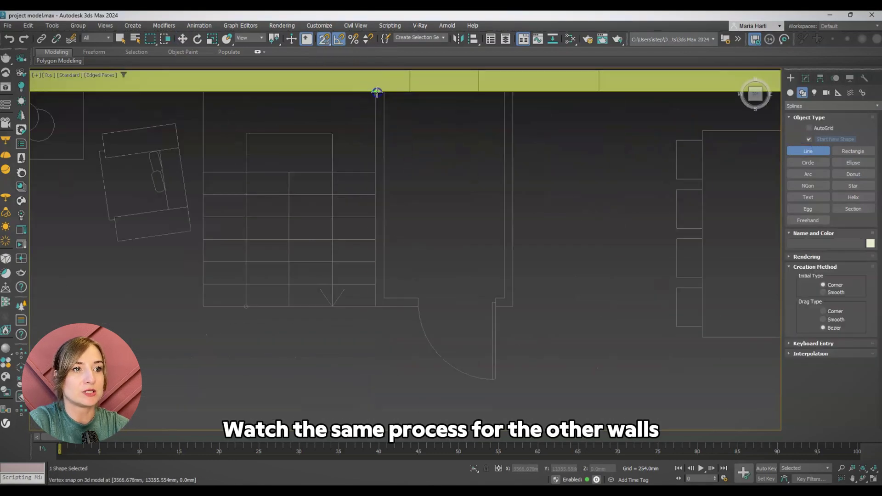
click(495, 306)
click(513, 306)
scroll(509, 340, down, 4)
click(511, 255)
right_click(511, 255)
Extrude the traced line of the small room 3000 mm with both caps off
click(805, 78)
click(806, 104)
click(799, 125)
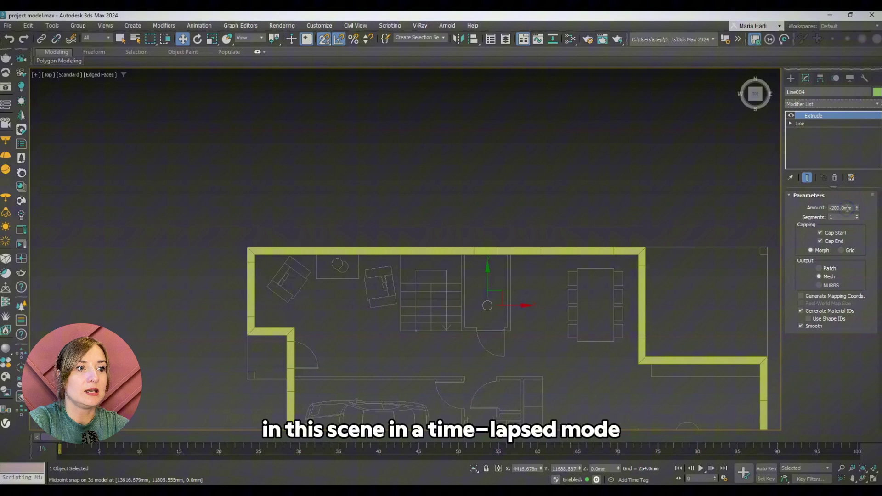
click(836, 105)
alt+middle_drag(501, 349, 563, 294)
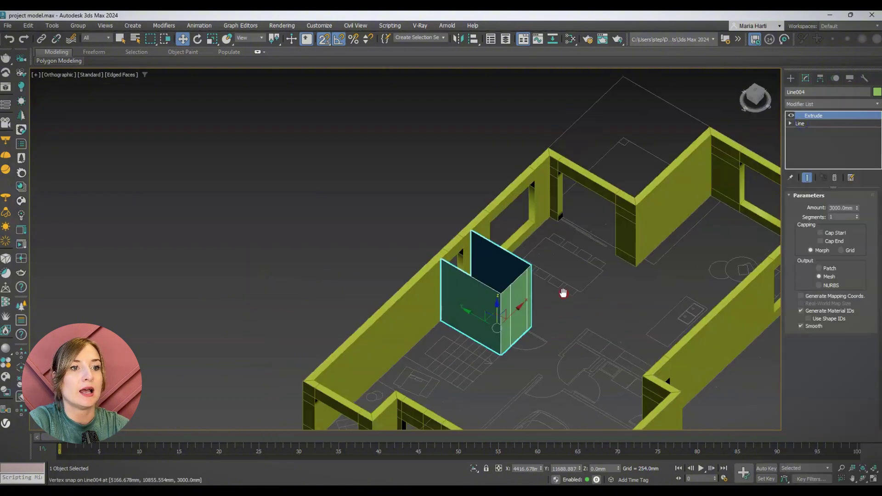
scroll(503, 328, up, 5)
Add an Edit Poly modifier to the small room's walls and insert a horizontal edge loop at door height
click(840, 105)
key(e)
click(800, 138)
mouse_move(137, 60)
click(210, 88)
click(522, 252)
right_click(649, 319)
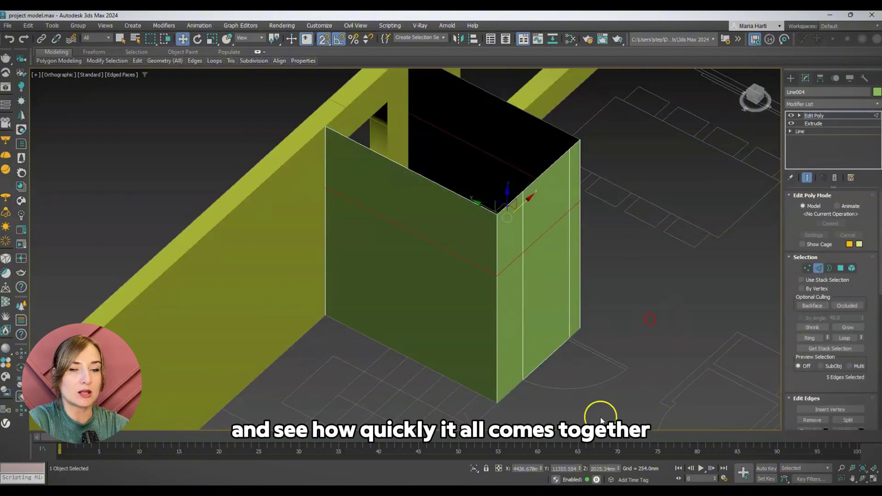
Delete the doorway polygon below the edge loop in the small room's front wall
click(799, 115)
click(818, 146)
click(559, 260)
key(Delete)
click(814, 115)
scroll(699, 201, down, 3)
Apply a Shell modifier to the small room's walls with inner amount 100 mm and outer amount 0 mm
click(840, 105)
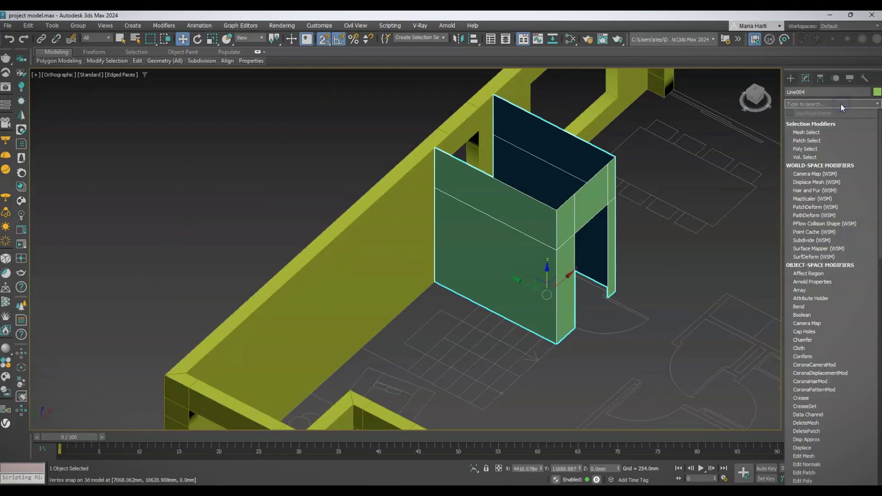
click(852, 218)
text(00.0mm)
double_click(849, 208)
text(100)
alt+middle_drag(689, 248, 681, 250)
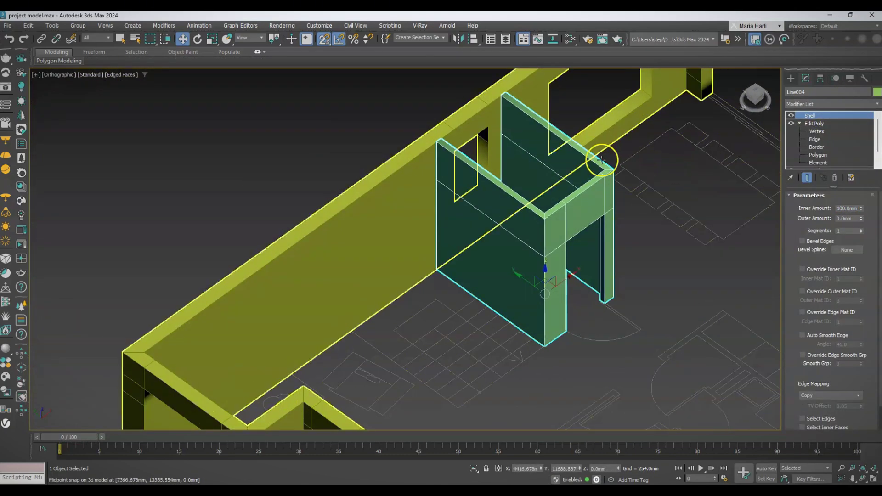
Trace the garage's two interior walls as a snapped line in the top view, from the entrance-side wall to the garage corner
key(t)
click(790, 79)
click(808, 151)
click(189, 223)
click(528, 220)
scroll(531, 226, down, 3)
click(506, 362)
right_click(505, 362)
scroll(505, 356, down, 6)
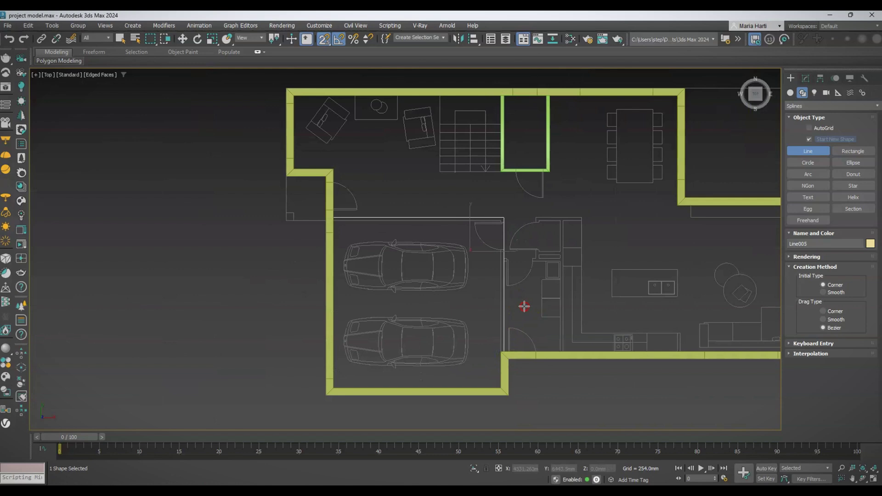
Extrude the garage's interior wall line 3000 mm and convert it to Editable Poly
click(805, 78)
click(827, 104)
click(823, 123)
alt+middle_drag(404, 252, 505, 207)
key(alt+x)
right_click(455, 248)
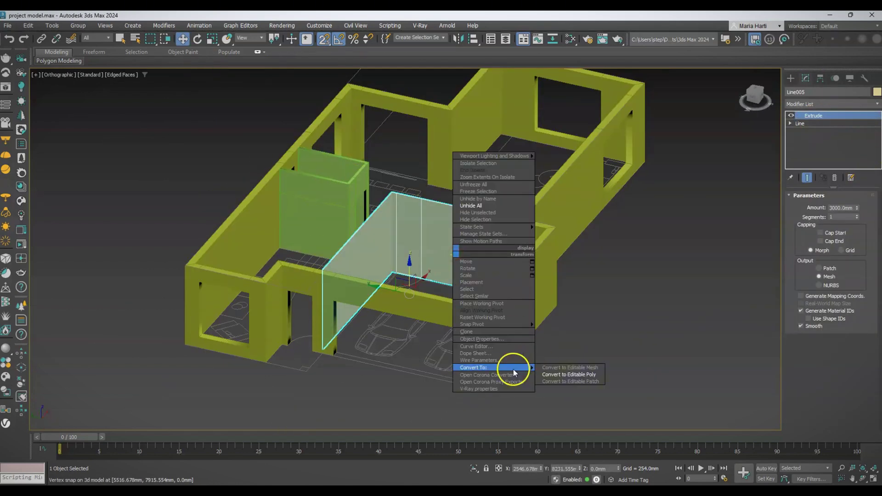
click(569, 374)
Insert a horizontal edge loop across the garage's interior walls and set its Z height to 2100 mm
click(136, 61)
click(215, 88)
click(421, 224)
click(818, 206)
key(alt+x)
double_click(601, 468)
text(210)
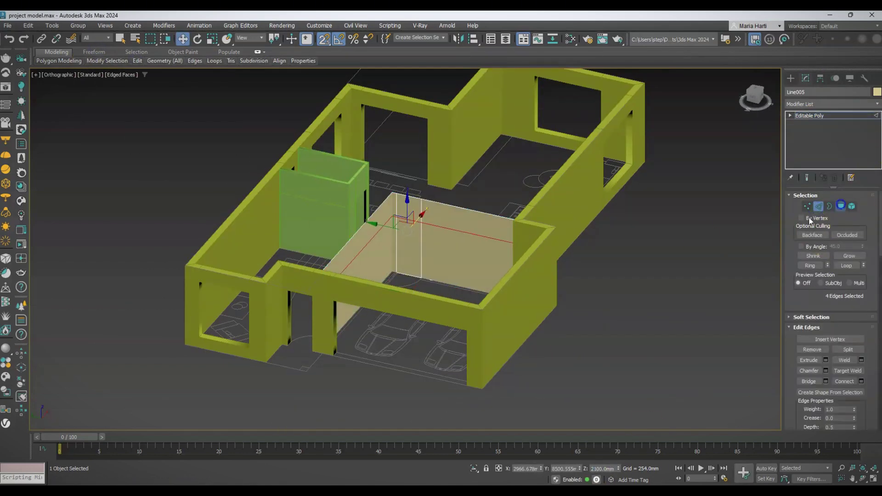
Delete the polygon for the door between the garage and the hallway
click(840, 206)
click(408, 250)
key(Delete)
Apply a Shell modifier to the garage's interior walls with outer amount 100 mm and Straighten Corners on
click(826, 104)
text(sh)
click(815, 124)
double_click(846, 218)
text(1)
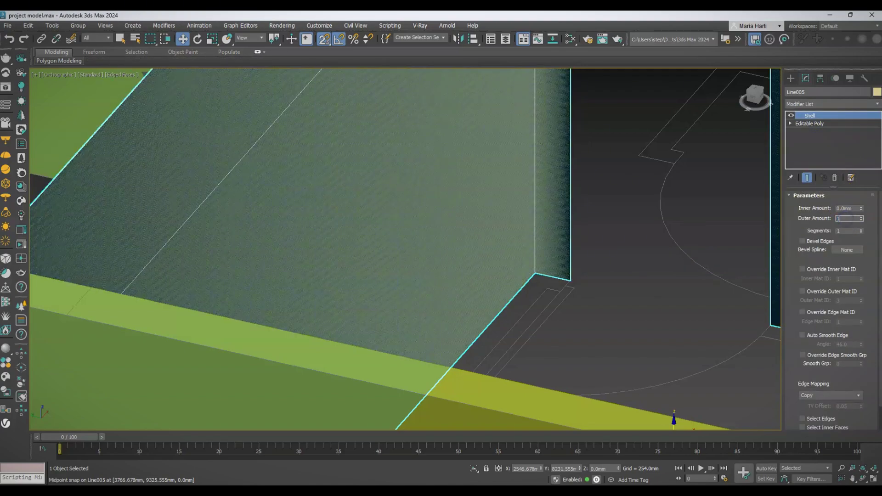
text(00)
key(Return)
scroll(611, 238, down, 6)
scroll(827, 325, down, 2)
scroll(681, 238, down, 4)
alt+middle_drag(681, 238, 469, 301)
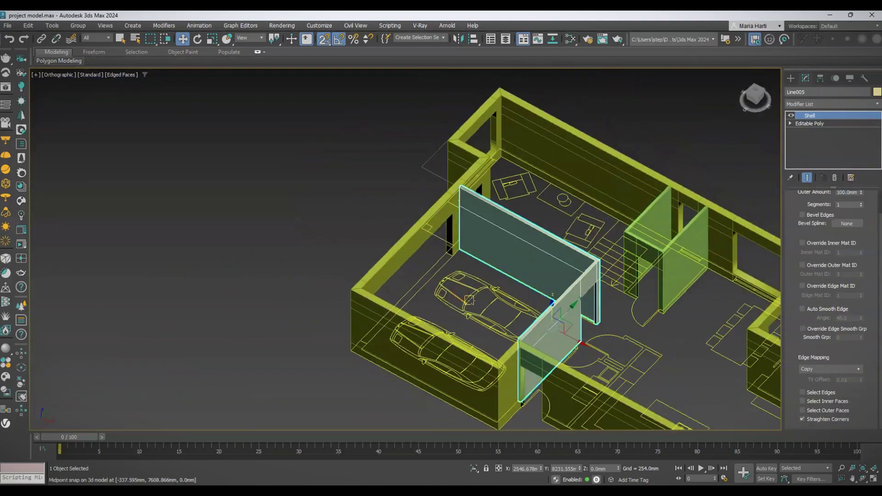
Trace the closet walls, the long wall behind the kitchen and the utility room partition as snapped lines
key(t)
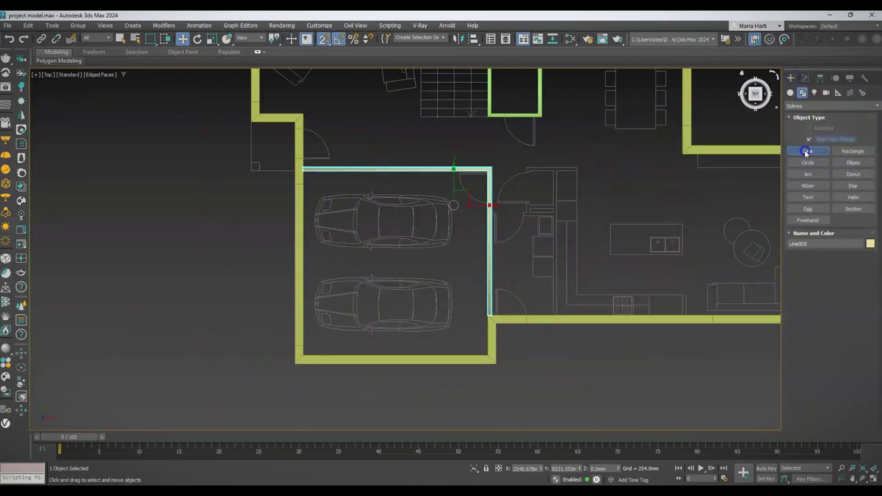
scroll(528, 230, up, 3)
click(527, 251)
click(527, 232)
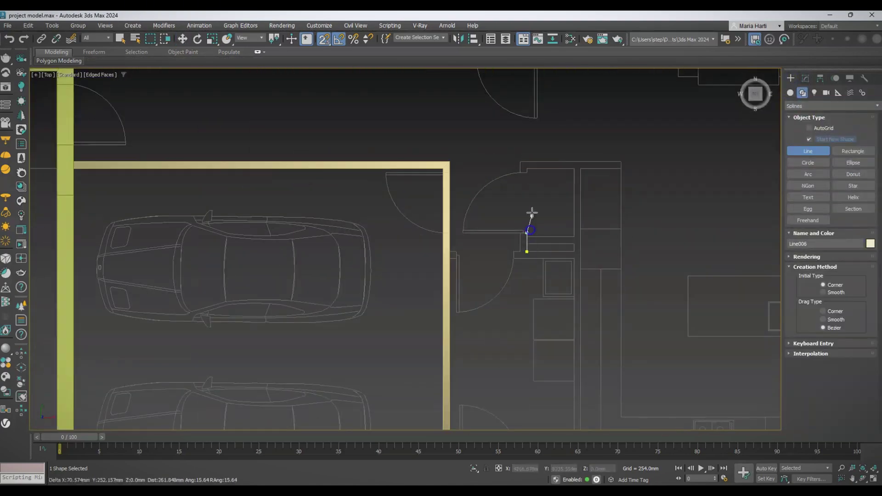
click(580, 166)
scroll(578, 167, down, 2)
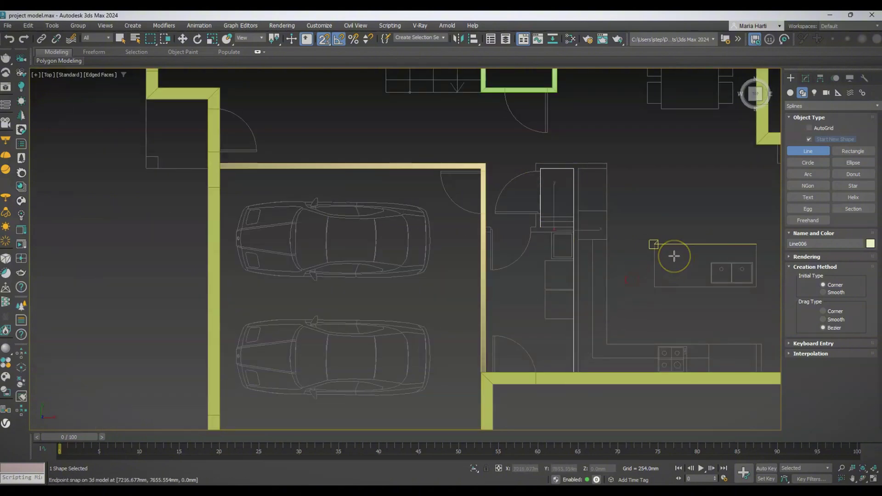
click(490, 234)
scroll(490, 233, up, 2)
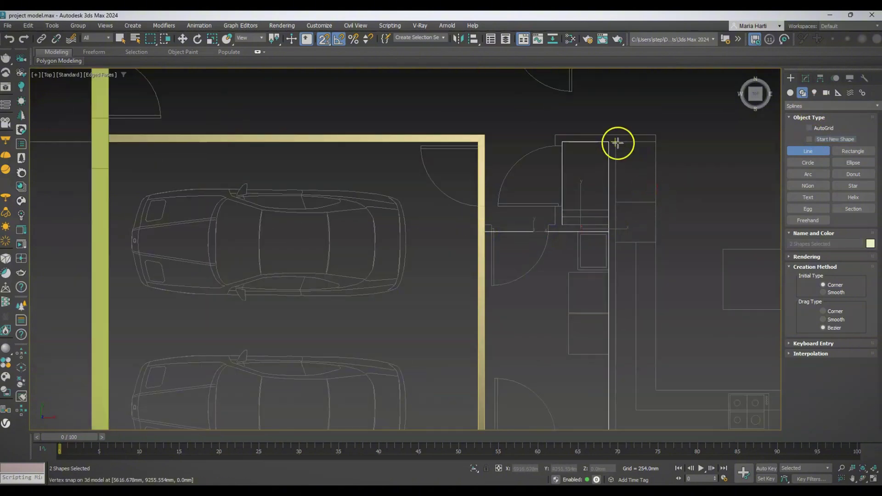
Extrude the traced closet and utility room walls and convert them to Editable Poly
click(805, 79)
click(842, 105)
key(e)
click(852, 163)
scroll(610, 257, down, 3)
alt+middle_drag(643, 322, 441, 250)
right_click(437, 248)
mouse_move(478, 365)
click(551, 372)
Insert a horizontal edge loop across the closet walls at door height
mouse_move(137, 61)
click(213, 83)
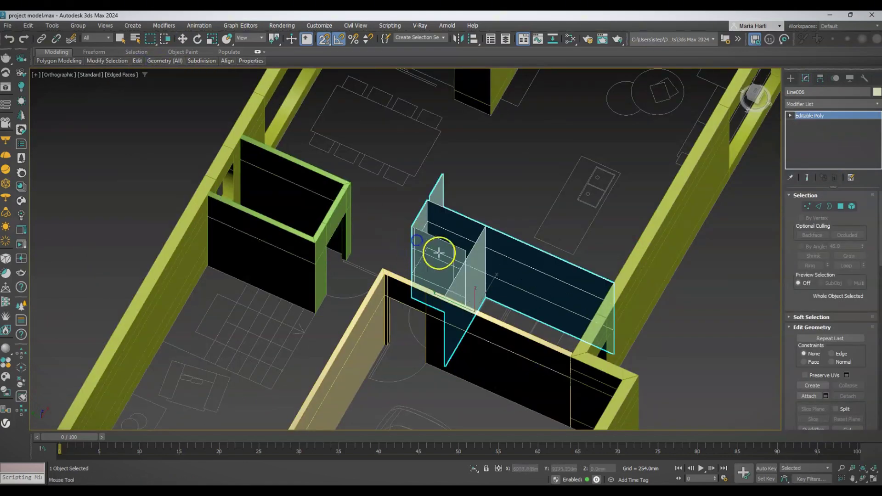
click(437, 253)
click(818, 206)
key(Return)
alt+middle_drag(441, 258, 610, 263)
Delete the closet's doorway polygon below the edge loop
click(840, 206)
click(459, 285)
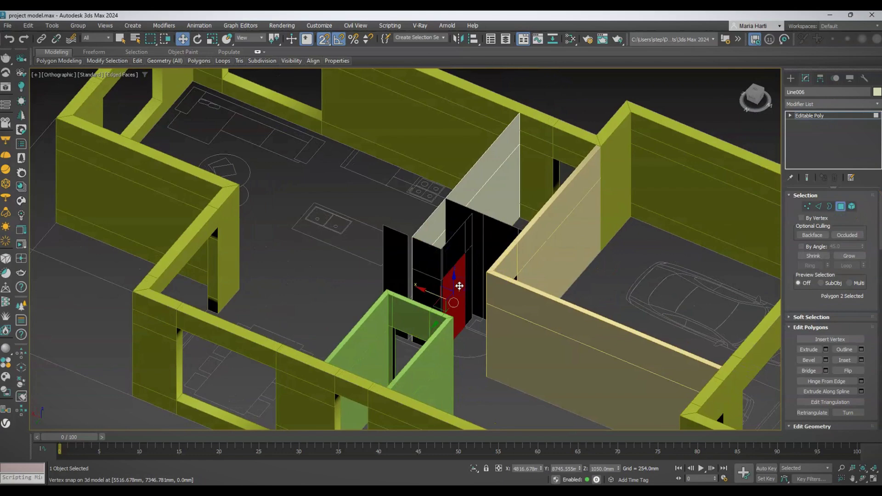
key(Delete)
alt+middle_drag(458, 285, 544, 268)
Insert a horizontal edge loop across the utility room partition and set its Z height to 2100 mm
click(139, 61)
click(211, 93)
alt+middle_drag(307, 254, 472, 191)
click(452, 186)
click(819, 207)
double_click(602, 468)
text(2100)
key(Return)
Delete the doorway polygon in the utility room partition
click(841, 207)
click(433, 201)
key(Delete)
Apply a Shell modifier with an inner amount of 100 mm to the closet and utility room walls
click(826, 104)
text(sh)
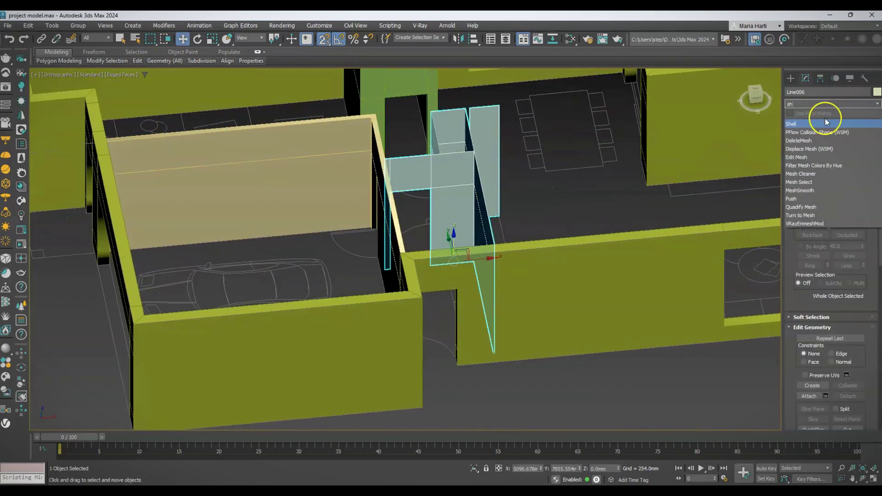
click(826, 123)
key(t)
click(847, 207)
text(100)
key(Return)
middle_drag(632, 259, 690, 188)
Draw a 100 × 700 mm box between the closet's side walls for its back wall
key(t)
click(791, 78)
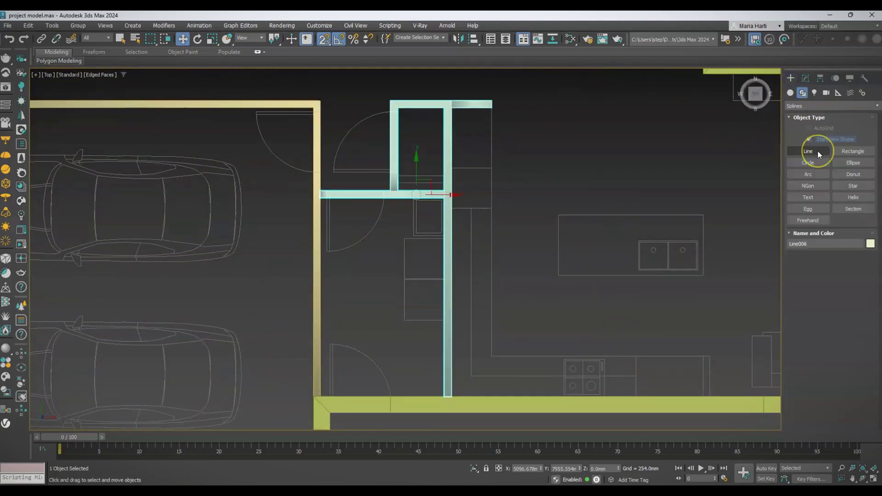
click(790, 93)
click(807, 140)
scroll(448, 175, up, 5)
scroll(356, 182, down, 3)
drag(262, 198, 334, 208)
alt+middle_drag(334, 208, 533, 172)
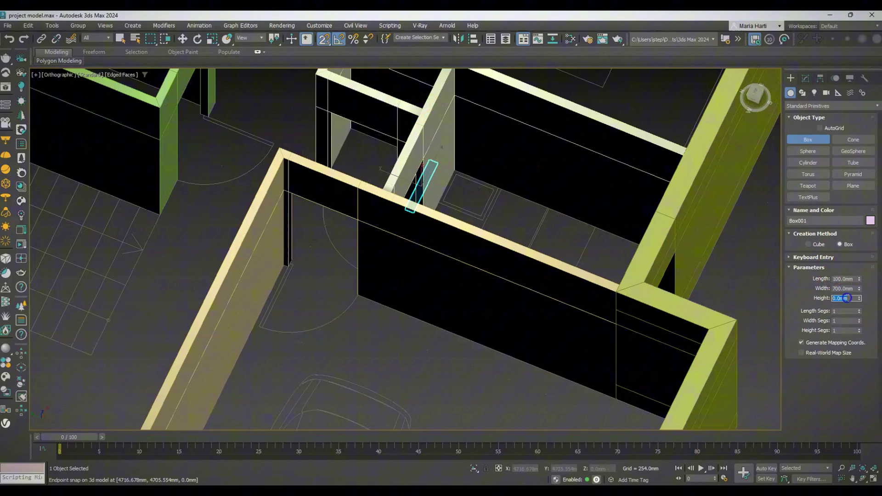
Draw a 600 × 100 mm box for the short wall at the kitchen counter's end and raise it to the walls' height
drag(323, 45, 324, 81)
scroll(460, 275, down, 3)
alt+middle_drag(549, 258, 346, 164)
scroll(496, 270, up, 6)
drag(497, 270, 611, 214)
scroll(601, 186, down, 5)
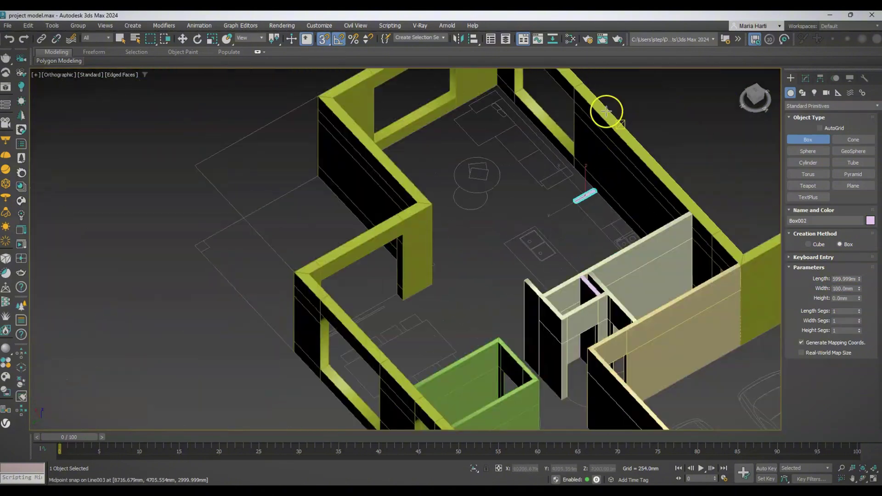
click(686, 138)
Draw box columns at the terrace corner and the entrance porch, making the porch column 250 × 250 mm and 3000 mm high
scroll(687, 137, down, 4)
drag(412, 183, 426, 184)
click(513, 210)
scroll(390, 206, down, 4)
scroll(661, 337, up, 5)
drag(658, 371, 676, 378)
click(668, 299)
scroll(667, 382, up, 7)
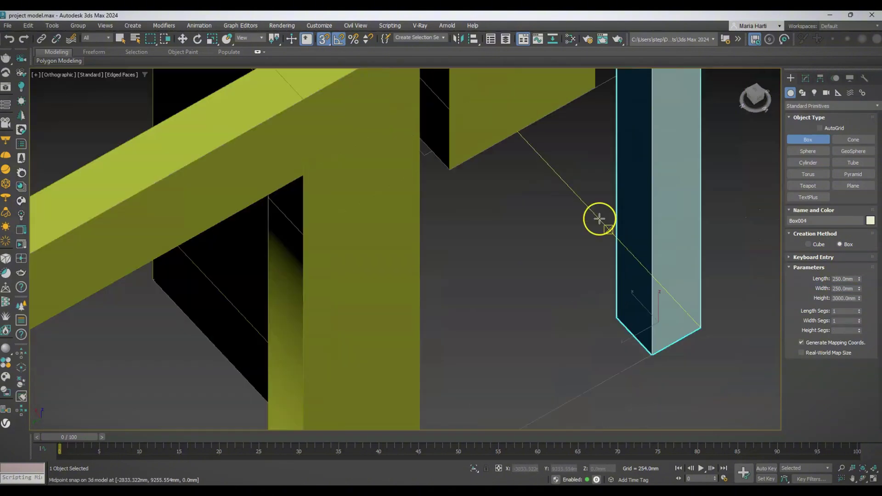
Inspect the modelled walls and columns from several angles in a perspective view
mouse_move(598, 219)
alt+middle_down()
mouse_move(567, 275)
mouse_move(602, 326)
mouse_move(606, 293)
alt+middle_up()
key(w)
scroll(567, 275, down, 6)
scroll(606, 294, down, 2)
key(p)
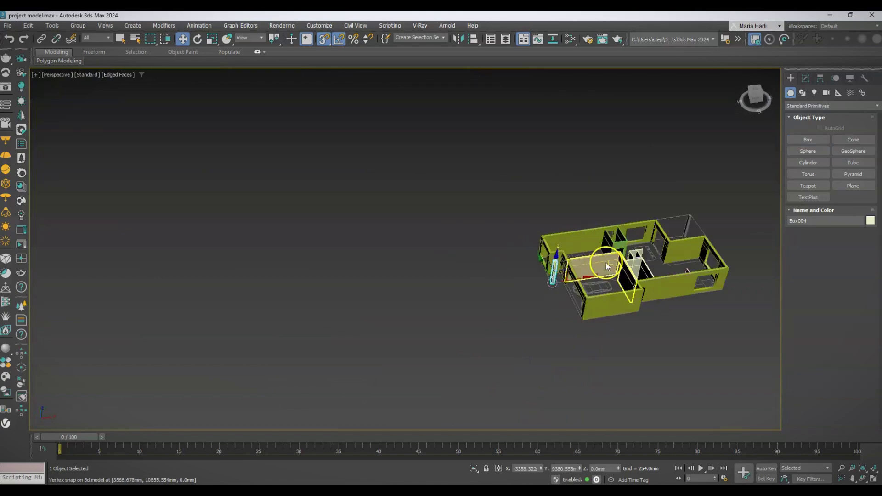
scroll(605, 262, up, 5)
alt+middle_drag(605, 263, 684, 209)
scroll(515, 278, up, 5)
middle_drag(460, 192, 554, 208)
scroll(491, 228, down, 5)
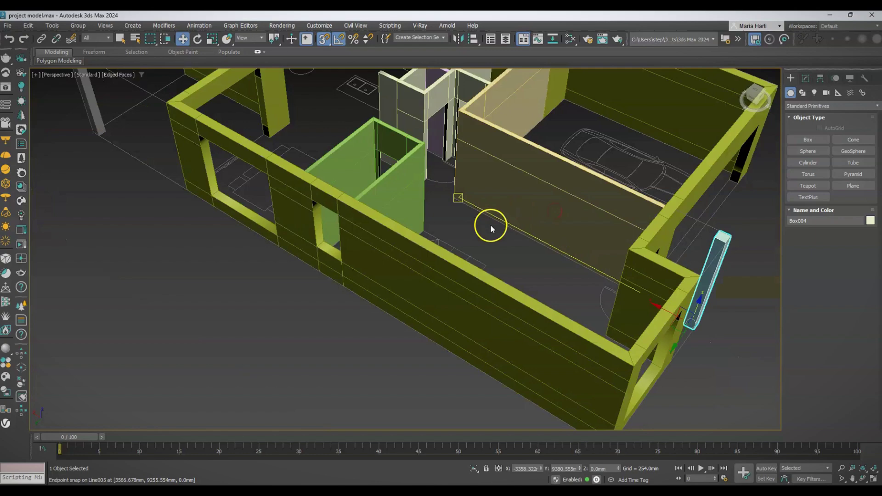
alt+middle_drag(491, 228, 471, 275)
Select all walls, columns and the floor plan, and give them one shared grey object colour
scroll(519, 255, down, 5)
drag(599, 330, 400, 161)
click(805, 78)
click(790, 78)
click(805, 78)
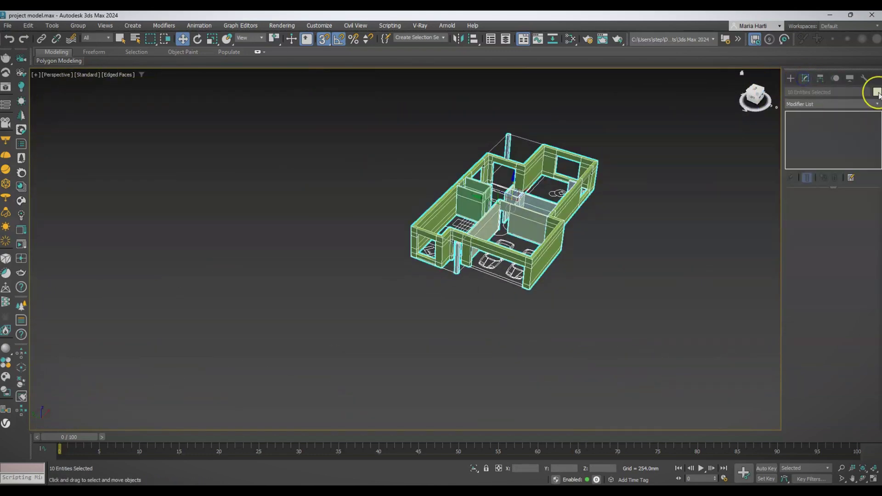
click(877, 92)
click(263, 273)
click(486, 334)
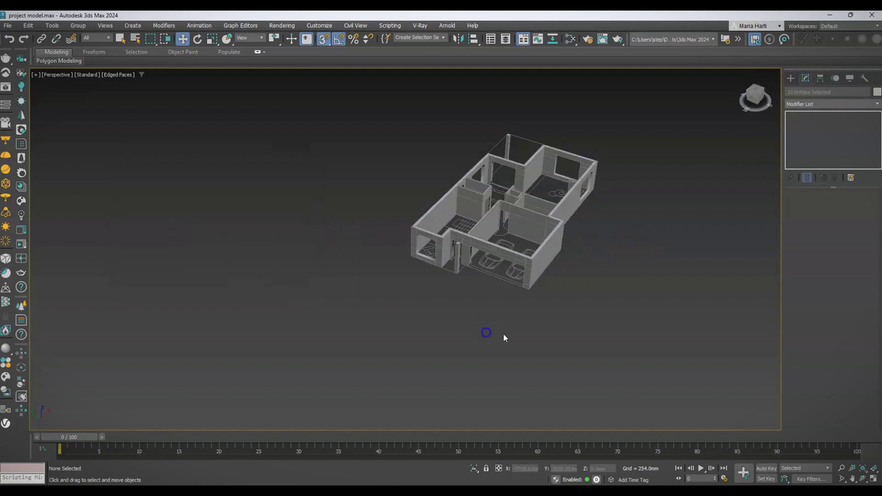
Trace the house's outer outline in the top view with a closed Line spline, including the entrance porch and terrace corners
scroll(503, 233, up, 5)
mouse_move(504, 233)
alt+middle_down()
mouse_move(442, 246)
mouse_move(407, 235)
mouse_move(509, 254)
mouse_move(507, 247)
alt+middle_up()
scroll(472, 206, up, 5)
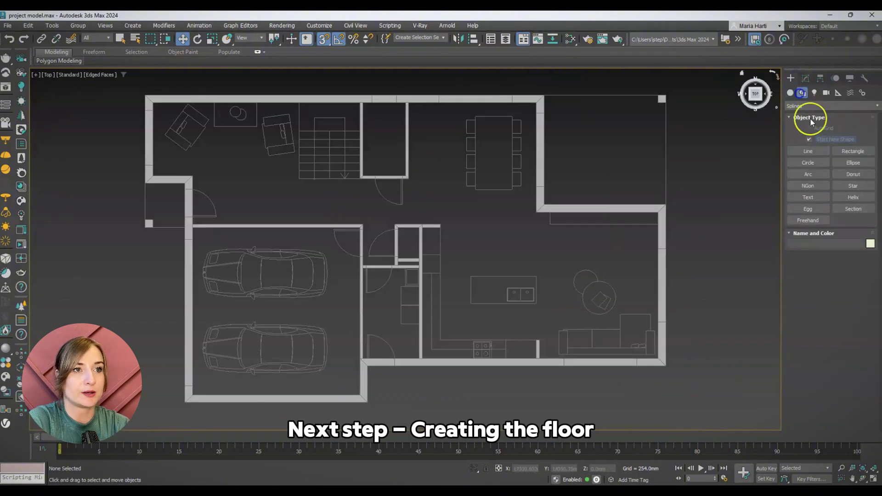
click(807, 151)
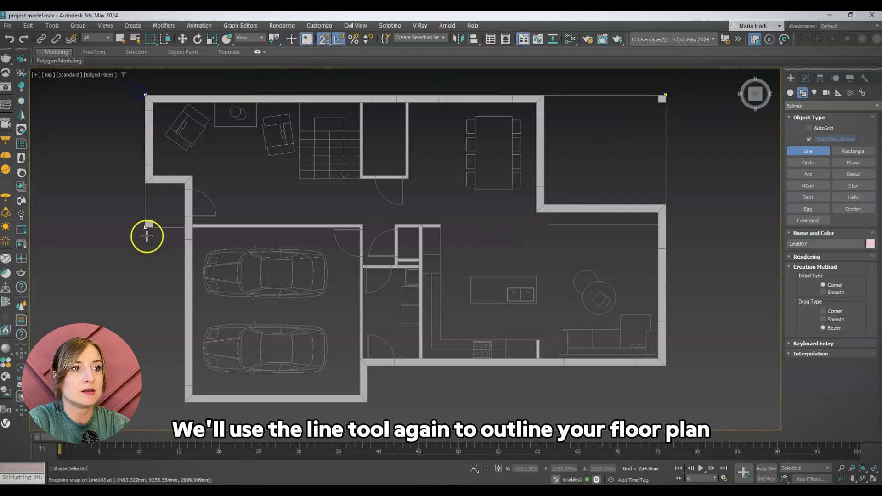
click(144, 229)
click(185, 231)
middle_drag(186, 233, 270, 109)
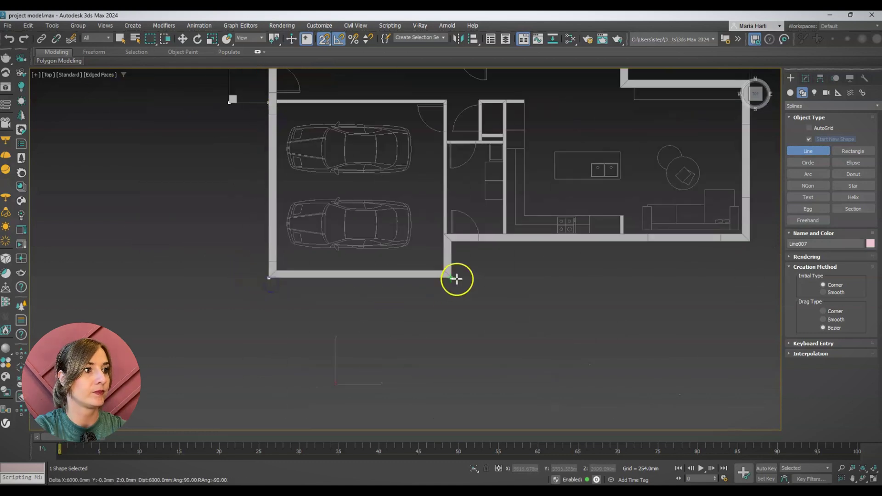
click(750, 241)
scroll(624, 295, down, 3)
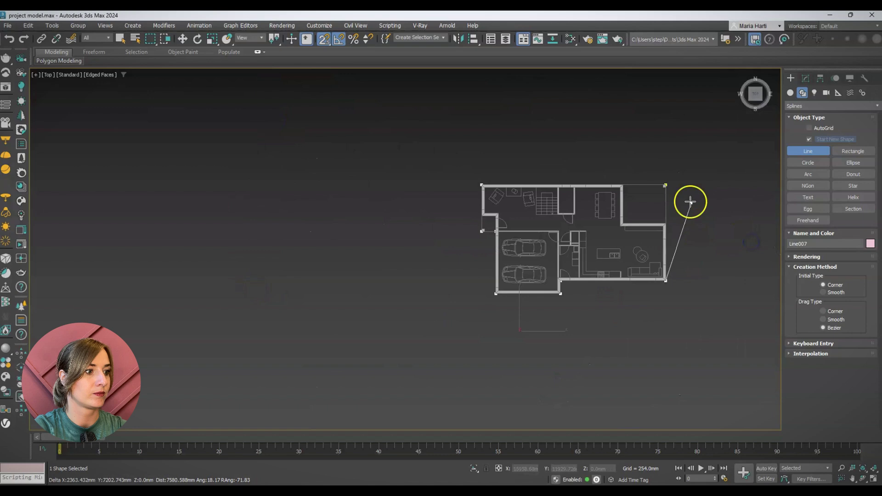
scroll(673, 185, up, 3)
click(656, 184)
click(413, 259)
scroll(419, 257, down, 2)
alt+middle_drag(481, 296, 576, 247)
right_click(596, 238)
alt+middle_drag(601, 370, 603, 368)
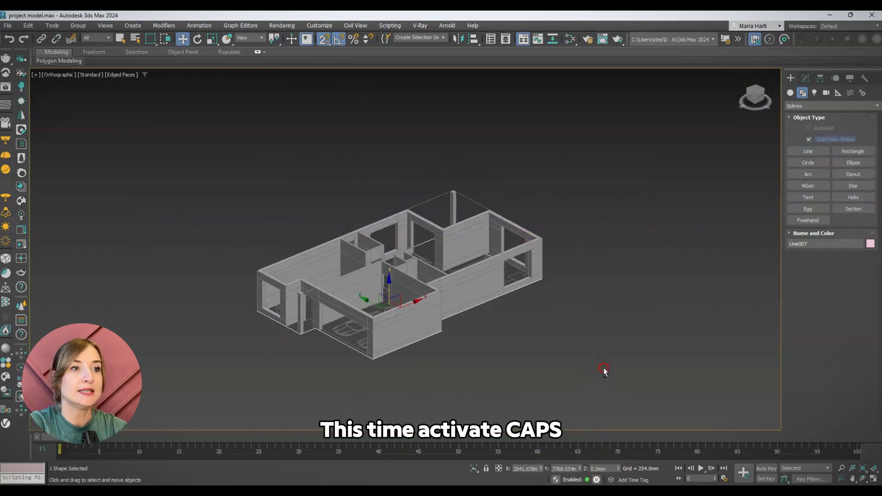
Apply an Extrude modifier of -200 mm to the house outline, with Cap Start and Cap End enabled, for the floor slab
click(807, 79)
click(827, 104)
text(e)
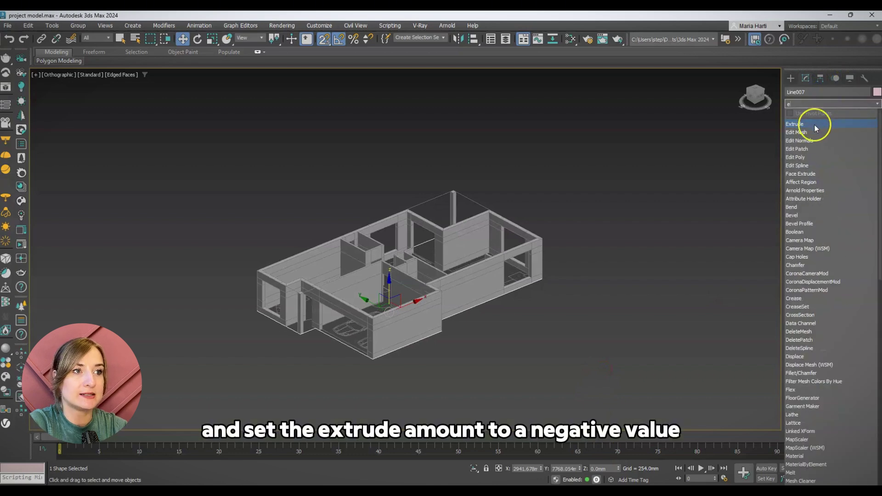
click(812, 122)
text(-20)
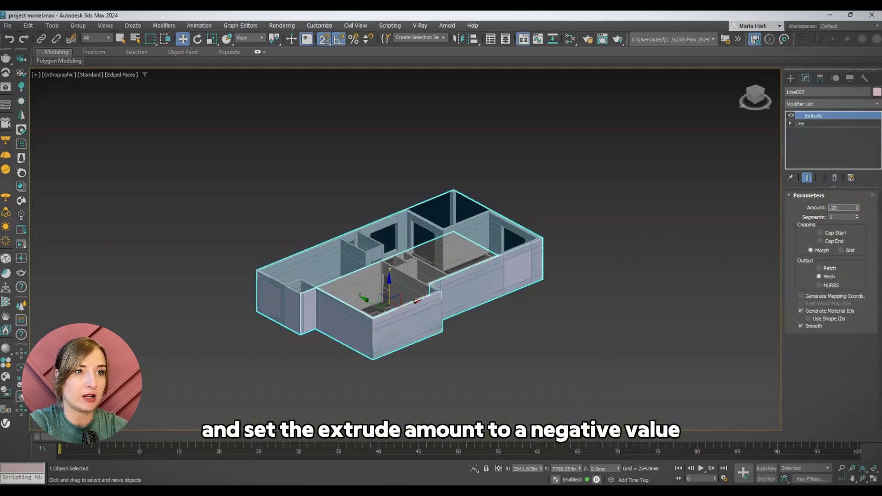
text(0)
key(Return)
click(821, 232)
click(821, 241)
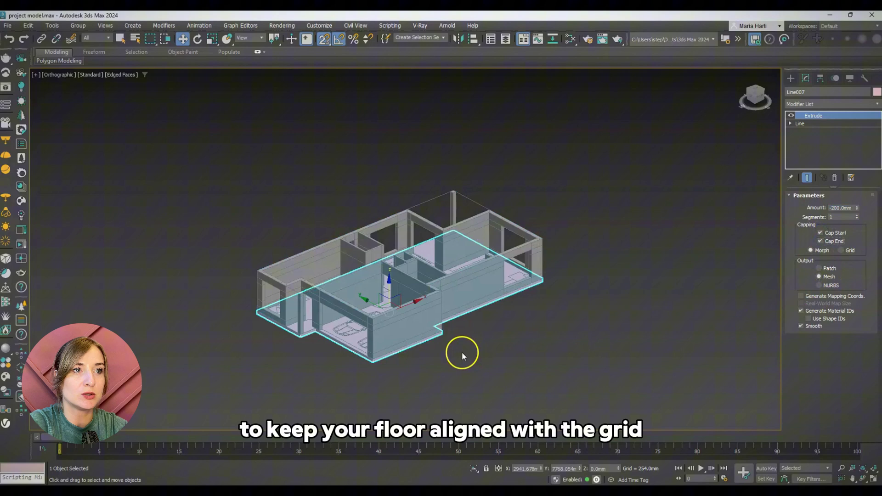
Change the floor slab's object colour to the same grey as the walls
mouse_move(462, 355)
alt+middle_down()
mouse_move(419, 279)
mouse_move(485, 309)
mouse_move(516, 354)
mouse_move(500, 372)
mouse_move(452, 367)
alt+middle_up()
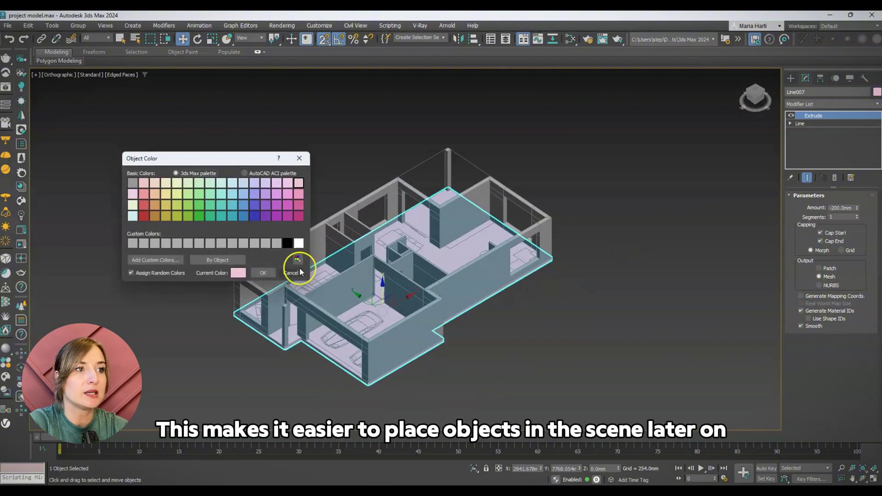
click(263, 271)
scroll(472, 323, down, 2)
alt+middle_drag(472, 324, 468, 334)
middle_drag(527, 329, 557, 360)
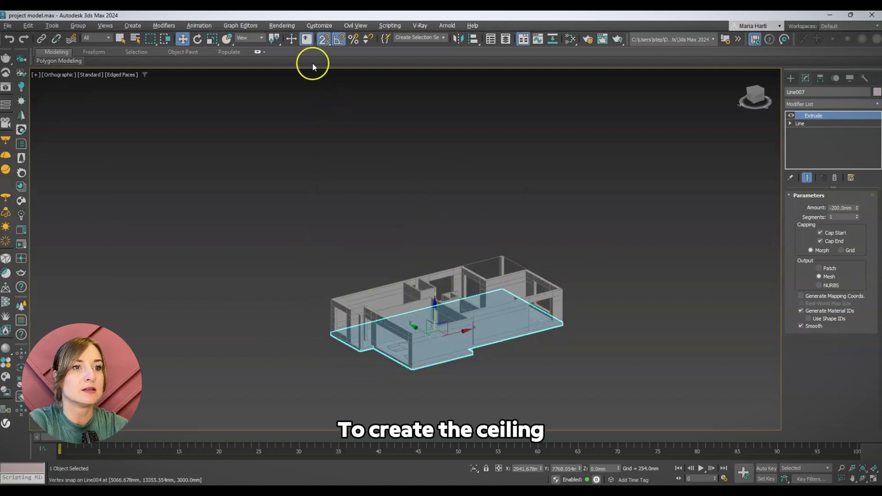
Copy the floor slab vertically and snap the copy to the top of the walls for the ceiling
scroll(407, 300, up, 2)
middle_drag(407, 301, 434, 261)
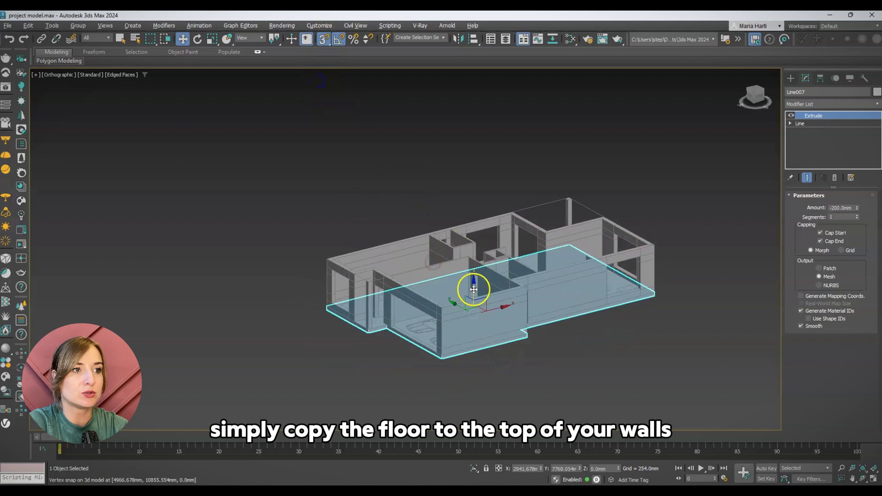
shift+drag(474, 288, 328, 256)
click(468, 292)
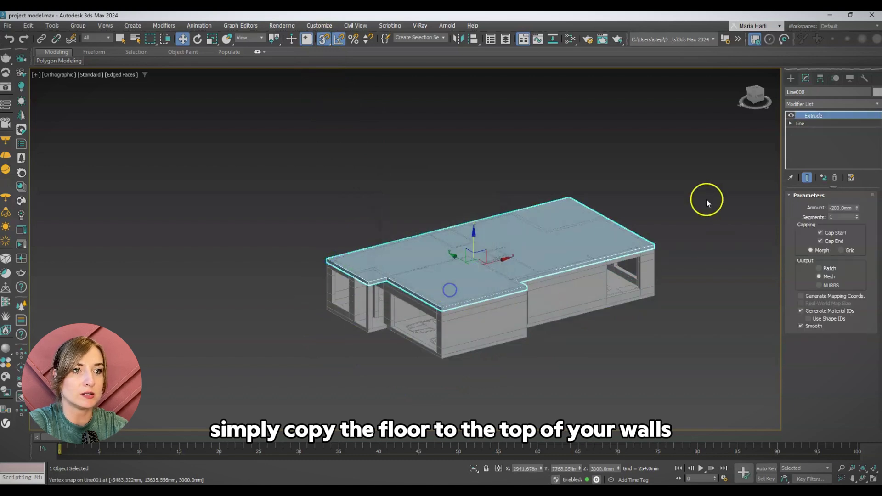
Set the ceiling's Extrude amount to 0 mm and turn off Cap End
double_click(837, 207)
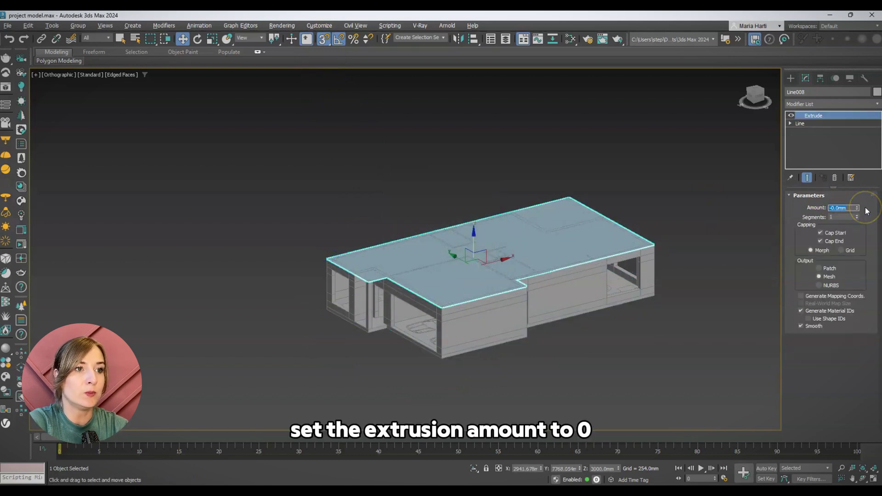
click(820, 241)
alt+middle_drag(590, 299, 611, 303)
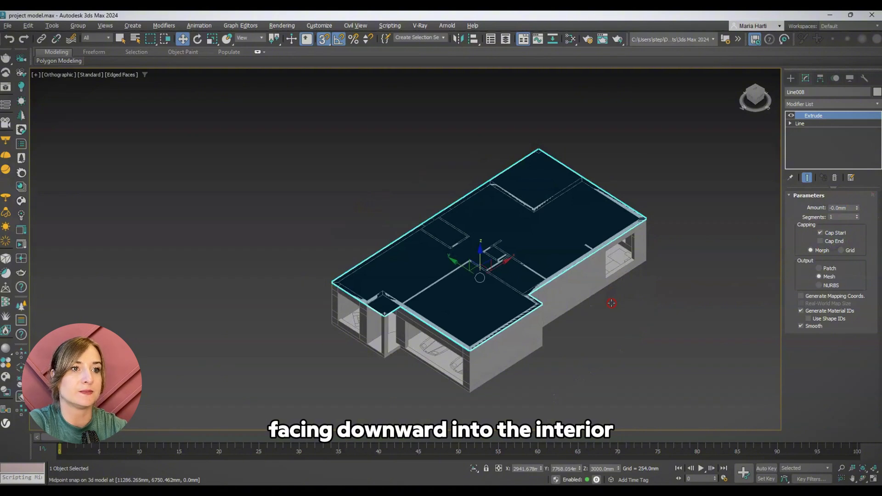
mouse_move(612, 303)
alt+middle_down()
mouse_move(615, 243)
mouse_move(613, 299)
alt+middle_up()
Enable Backface Cull in the ceiling's object properties
right_click(515, 232)
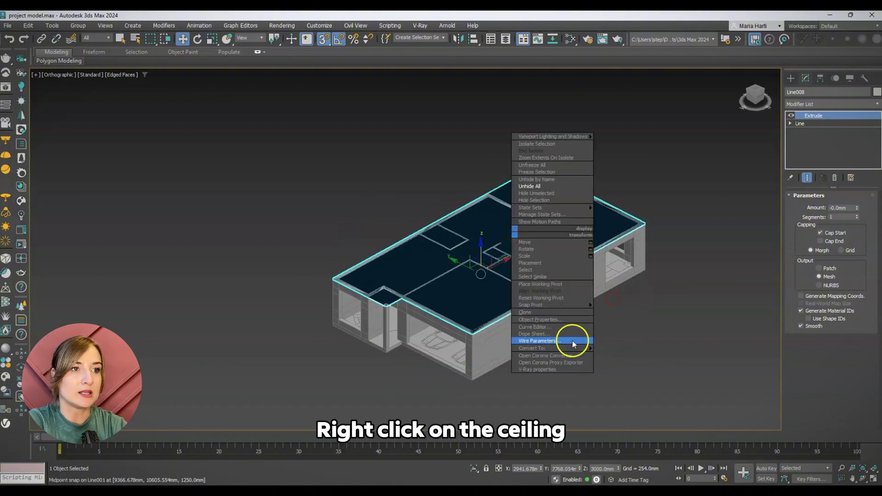
mouse_move(552, 306)
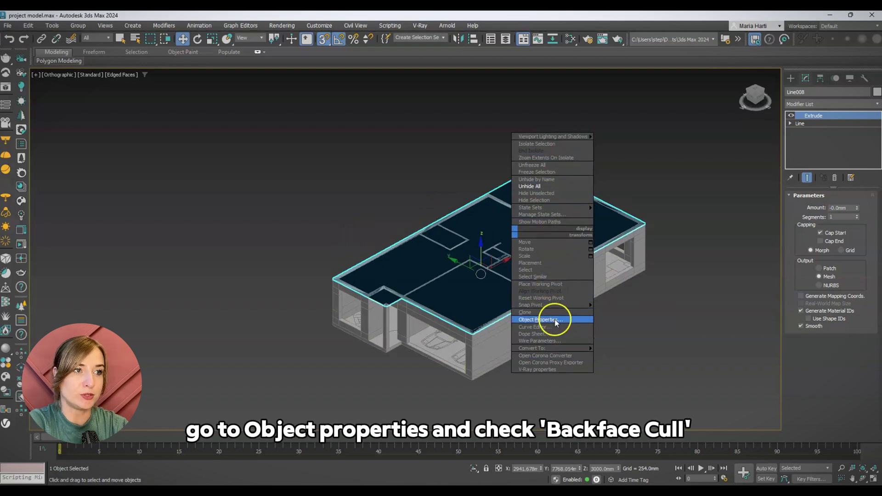
click(554, 320)
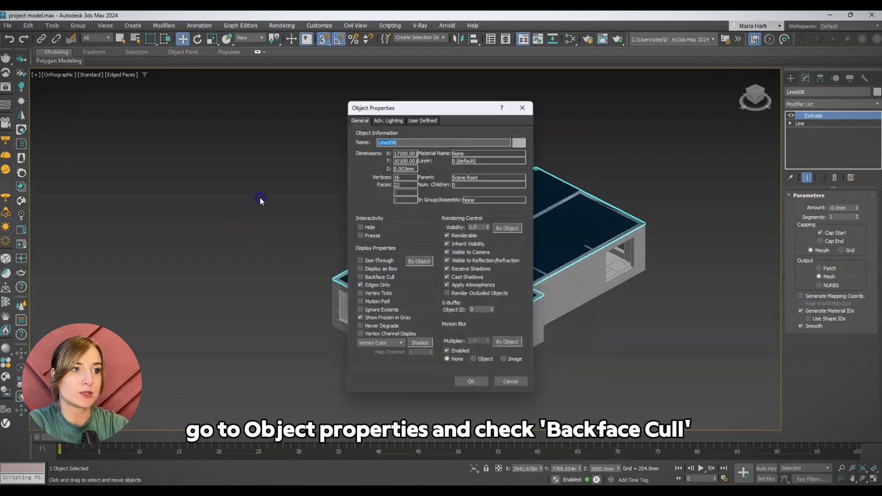
click(362, 277)
click(473, 380)
Examine the ceiling's display from below, above and around the house, including in perspective view
alt+middle_drag(494, 262, 506, 199)
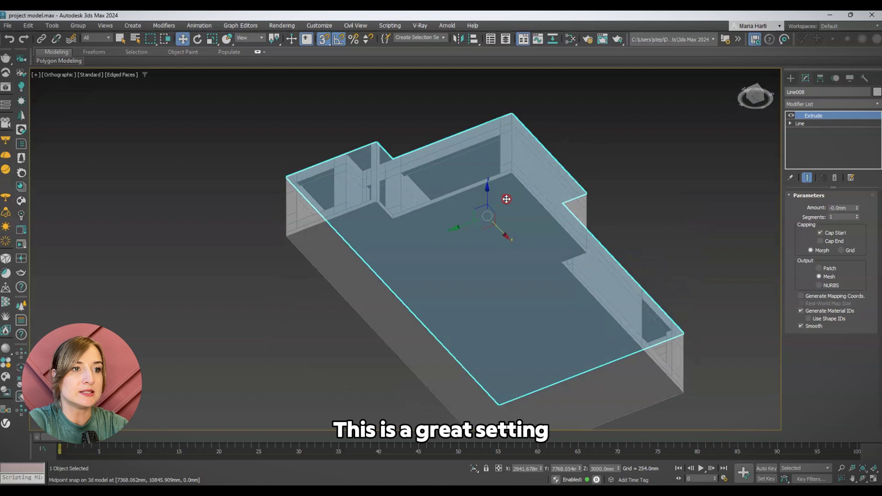
scroll(353, 145, up, 5)
alt+middle_drag(568, 250, 548, 326)
middle_drag(562, 274, 510, 79)
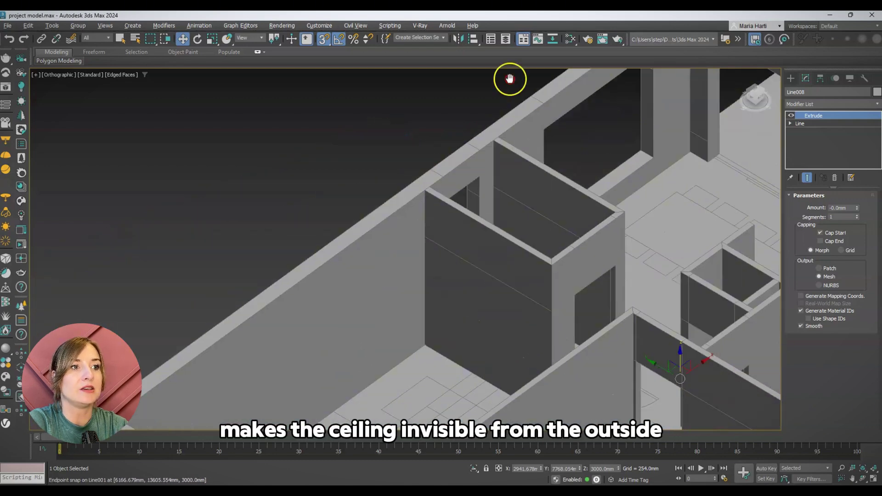
scroll(495, 198, down, 4)
alt+middle_drag(492, 242, 567, 210)
key(p)
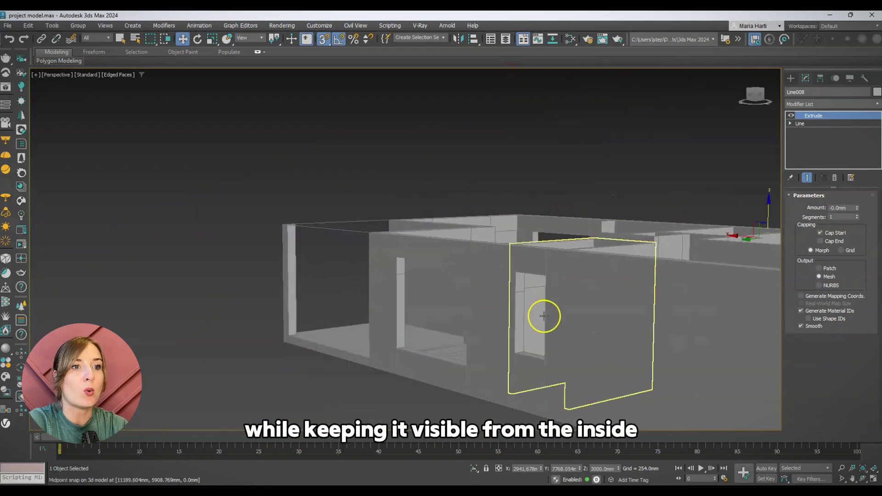
mouse_move(543, 316)
alt+middle_down()
mouse_move(585, 262)
mouse_move(580, 309)
mouse_move(561, 353)
mouse_move(607, 272)
mouse_move(602, 293)
mouse_move(555, 339)
mouse_move(494, 251)
mouse_move(709, 315)
alt+middle_up()
scroll(551, 338, down, 6)
scroll(564, 299, up, 6)
alt+middle_drag(531, 321, 556, 311)
scroll(502, 260, down, 6)
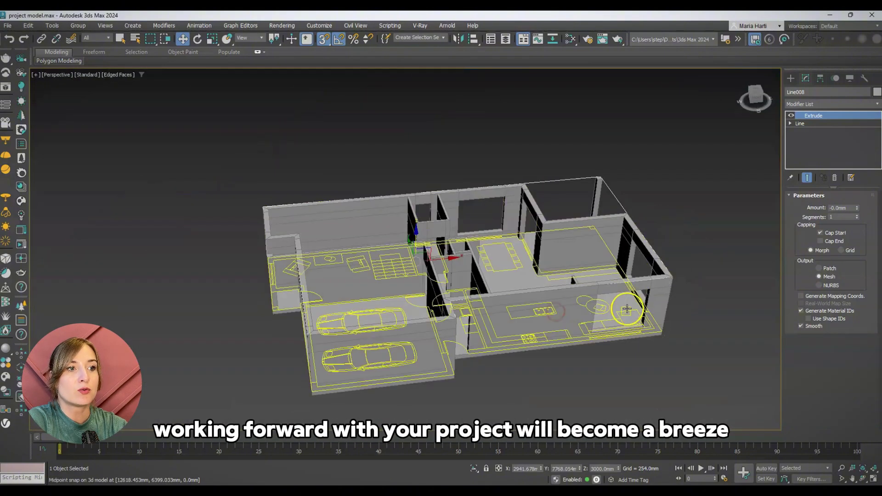
alt+middle_drag(642, 307, 555, 303)
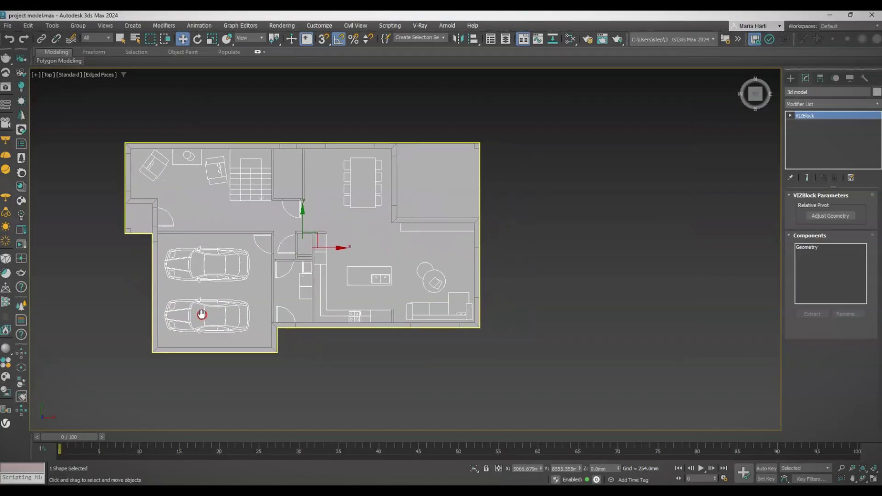
Copy the floor plan to a spot beside the house model and isolate the copy
scroll(382, 270, down, 2)
mouse_move(353, 258)
shift+mouse_down()
mouse_move(680, 257)
mouse_move(667, 258)
shift+mouse_up()
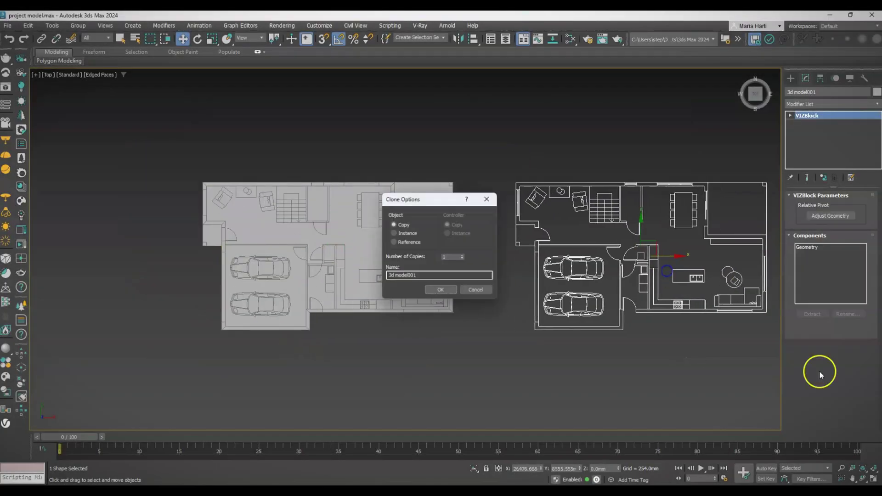
click(435, 290)
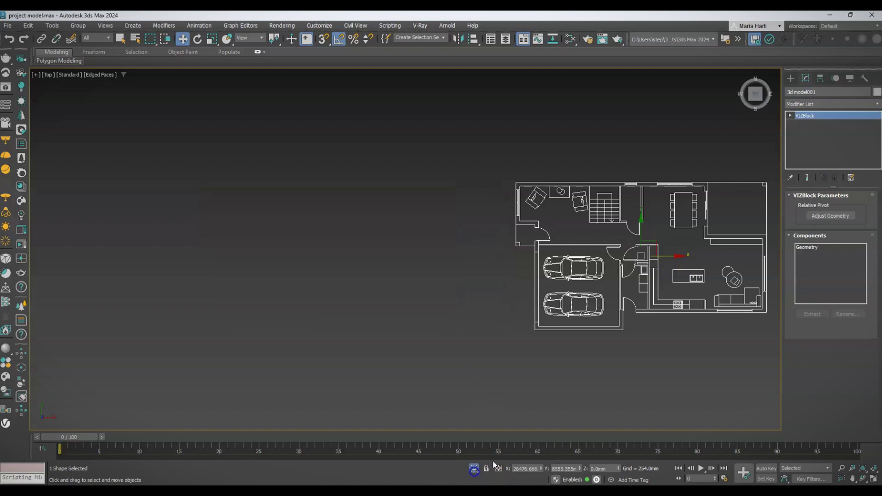
scroll(187, 236, down, 2)
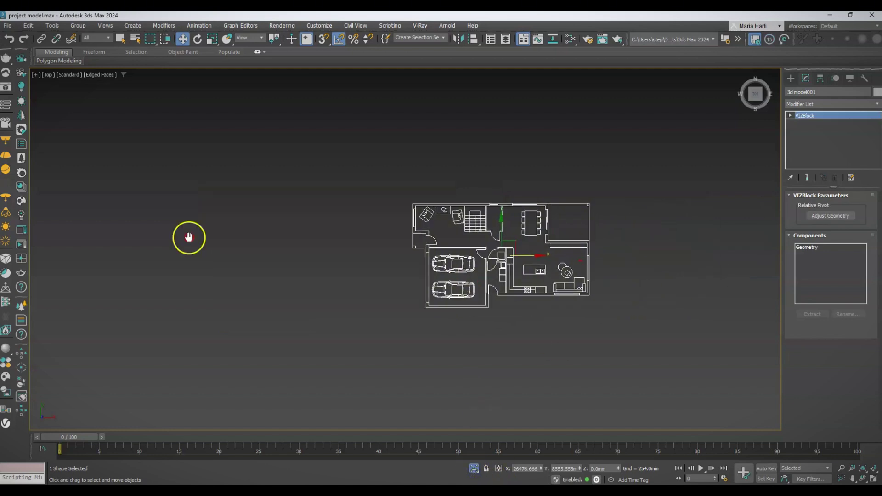
scroll(620, 256, up, 2)
middle_drag(620, 255, 423, 243)
Set up an AEC Extended Wall with a width of 250 mm, height of 3000 mm and Left justification
click(791, 78)
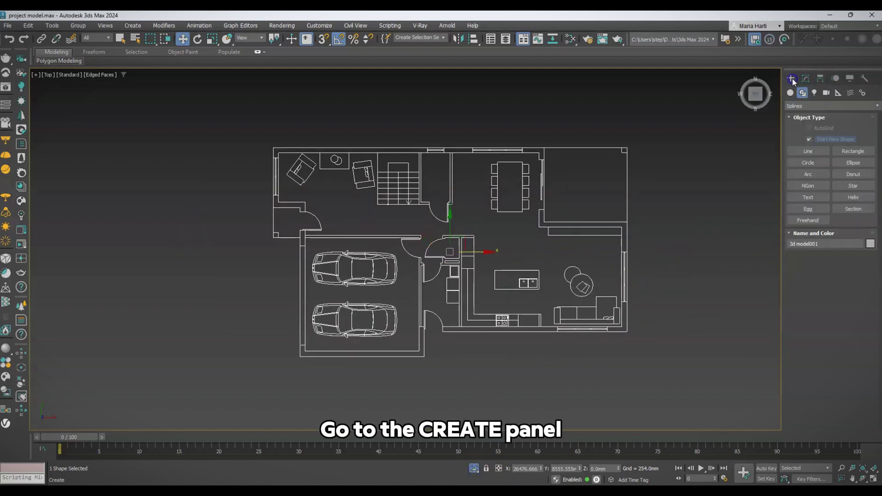
click(804, 106)
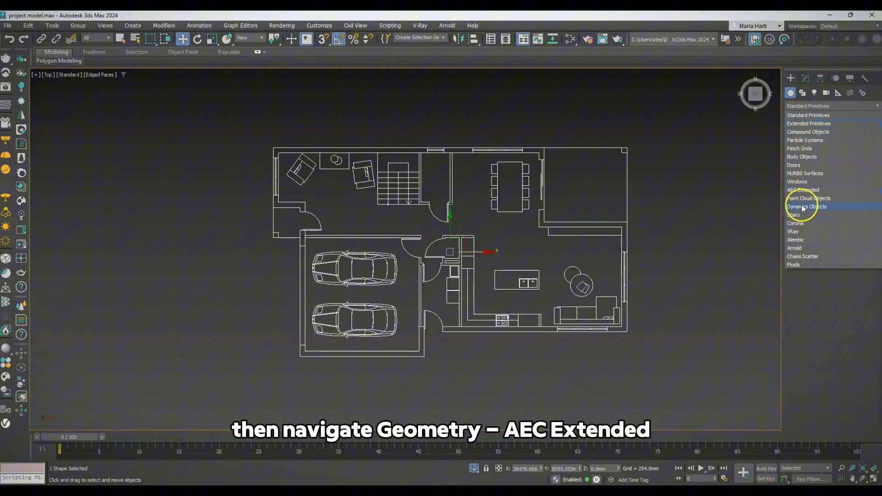
click(801, 189)
click(811, 151)
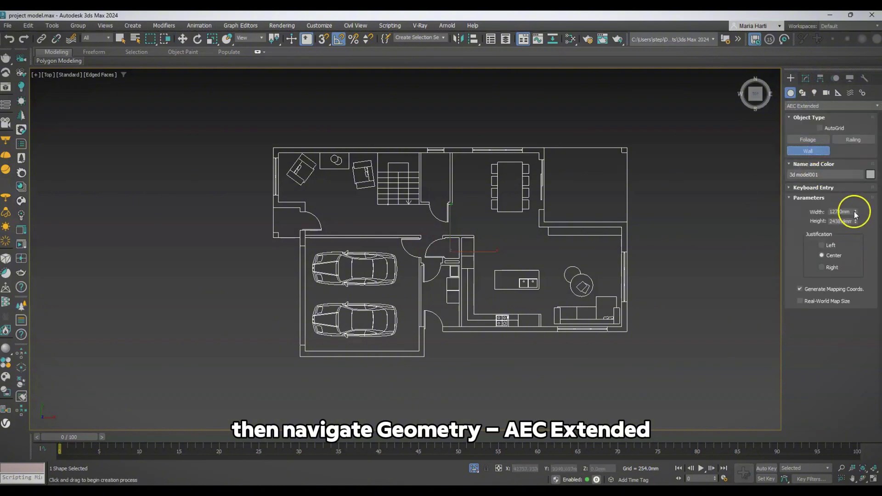
drag(851, 212, 782, 206)
text(250)
key(Tab)
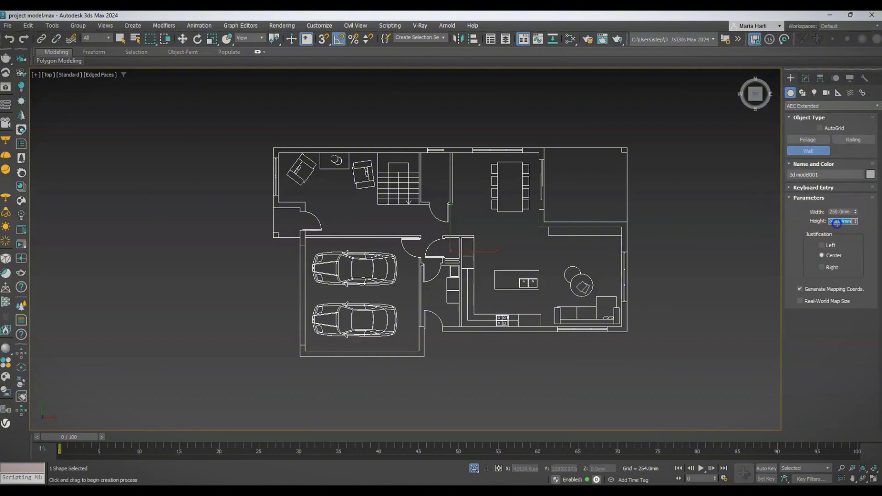
text(3)
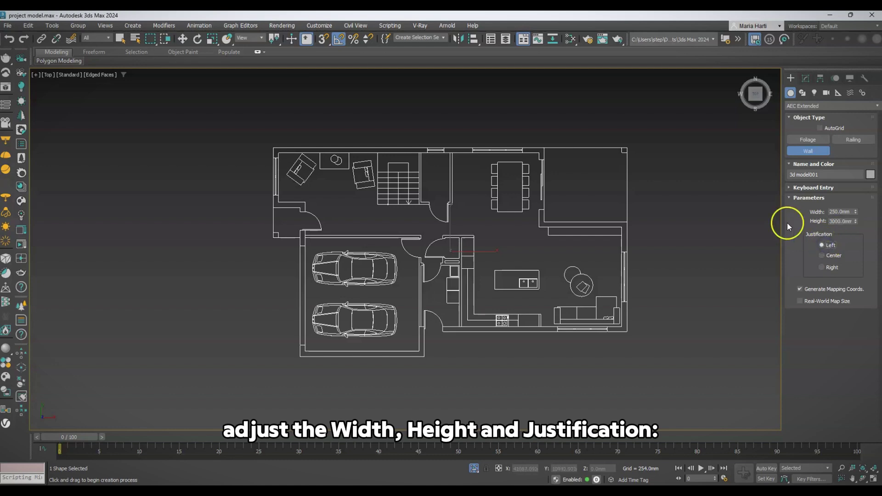
Using 2D snapping, trace the exterior wall clockwise from the entrance recess along the plan's outer corners to the garage's lower-left corner
scroll(280, 204, up, 3)
drag(324, 40, 326, 70)
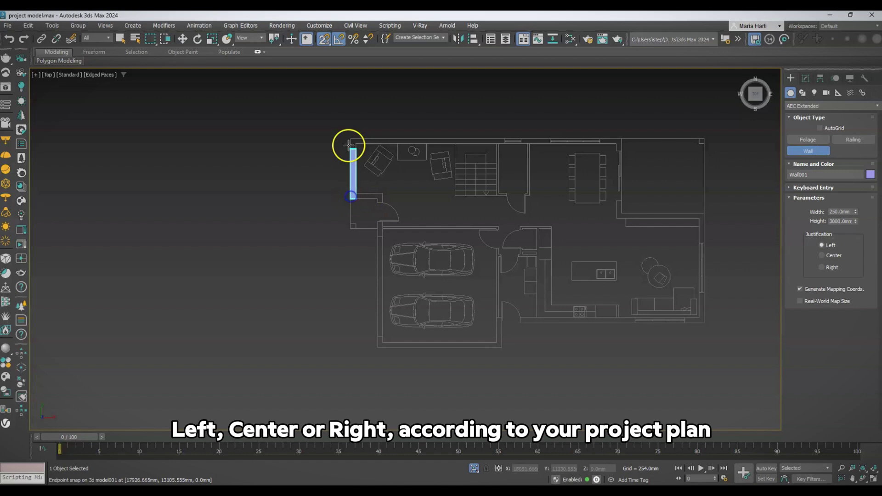
click(348, 144)
click(620, 142)
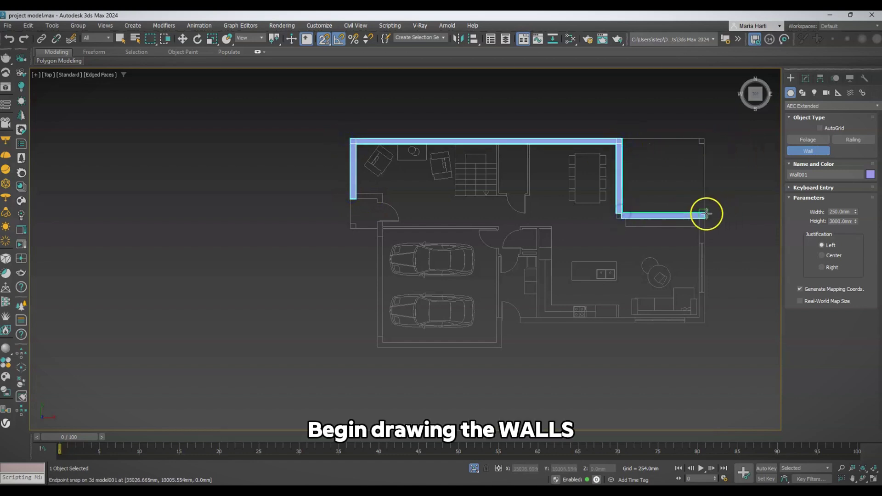
click(705, 319)
scroll(506, 323, up, 4)
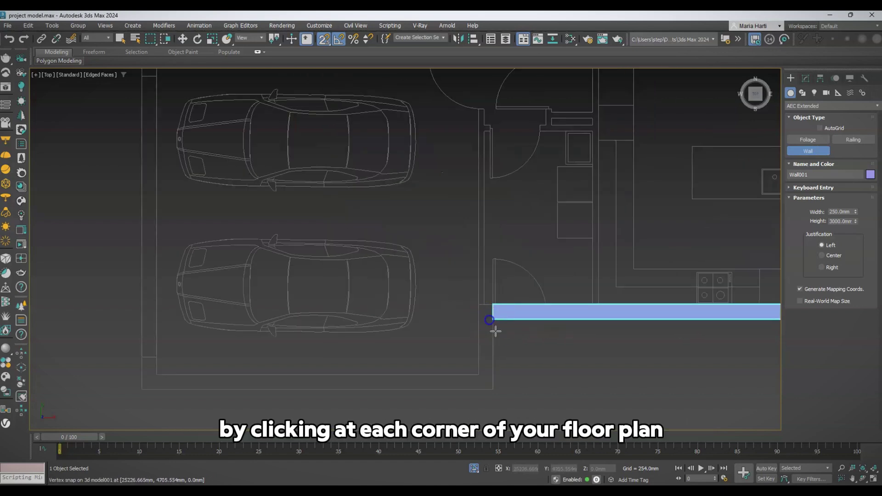
click(489, 390)
click(144, 390)
Continue the exterior wall up the garage side and around the entrance recess to close the outline, and finish the wall
scroll(170, 391, down, 5)
scroll(153, 275, up, 4)
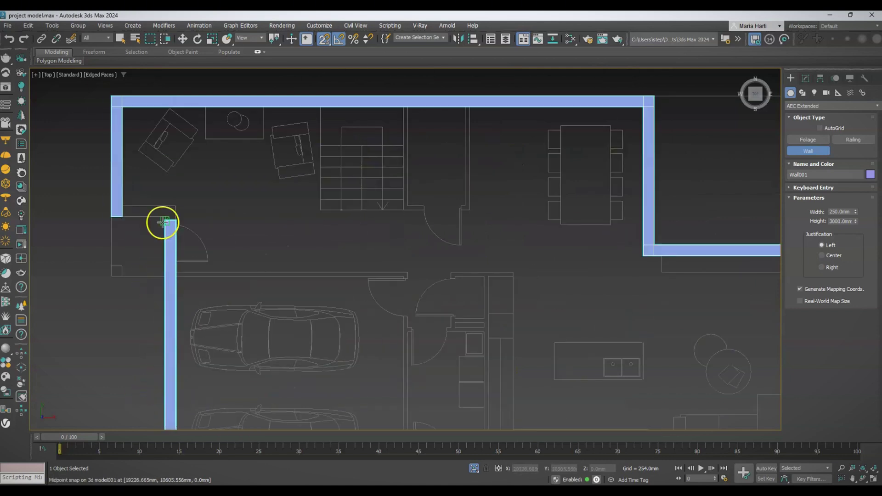
click(162, 217)
click(111, 217)
click(431, 259)
scroll(343, 260, down, 4)
right_click(457, 266)
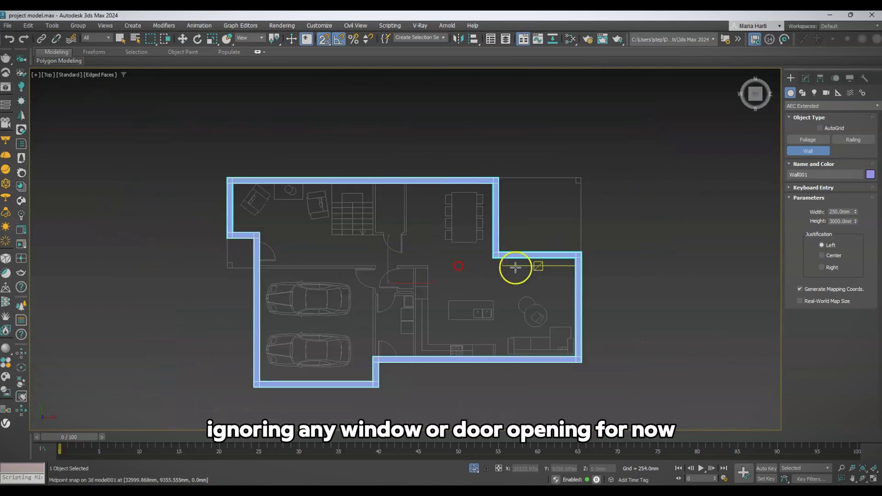
right_click(666, 270)
Draw a 100 mm wide interior wall around the small room beside the stairs
click(809, 151)
click(838, 211)
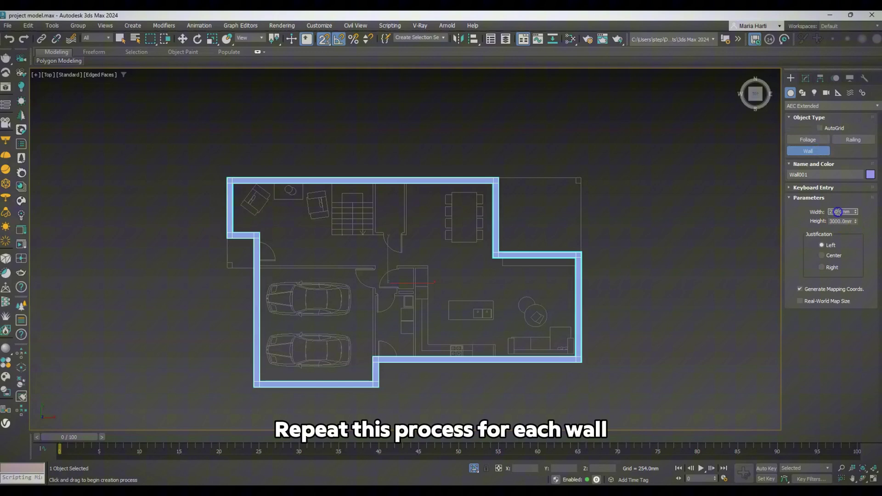
scroll(376, 197, up, 4)
click(374, 158)
click(374, 297)
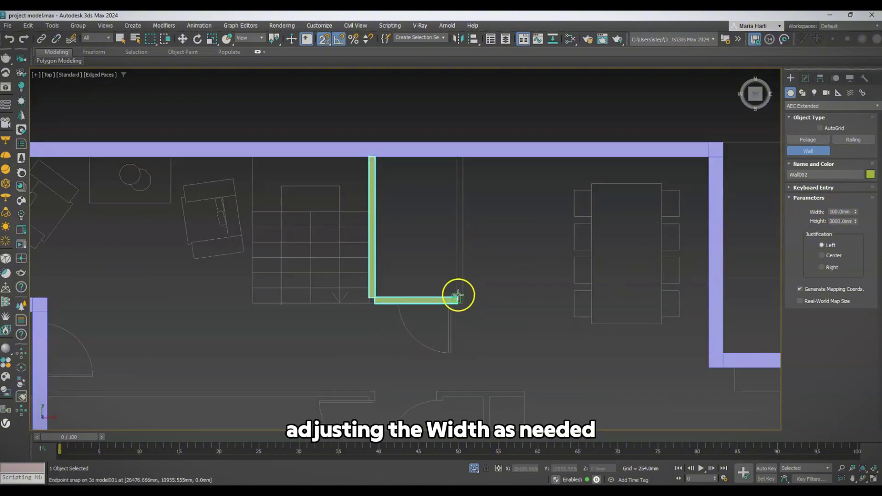
click(457, 296)
click(456, 158)
right_click(508, 223)
Draw the garage's interior wall along its upper edge and down its inner side to the exterior wall
scroll(508, 222, down, 2)
middle_drag(508, 222, 533, 117)
click(302, 201)
click(533, 201)
click(534, 383)
right_click(534, 383)
Draw the partition wall beside the kitchen units and the L-shaped wall of the adjoining small closet
middle_drag(610, 258, 524, 288)
click(553, 237)
click(528, 238)
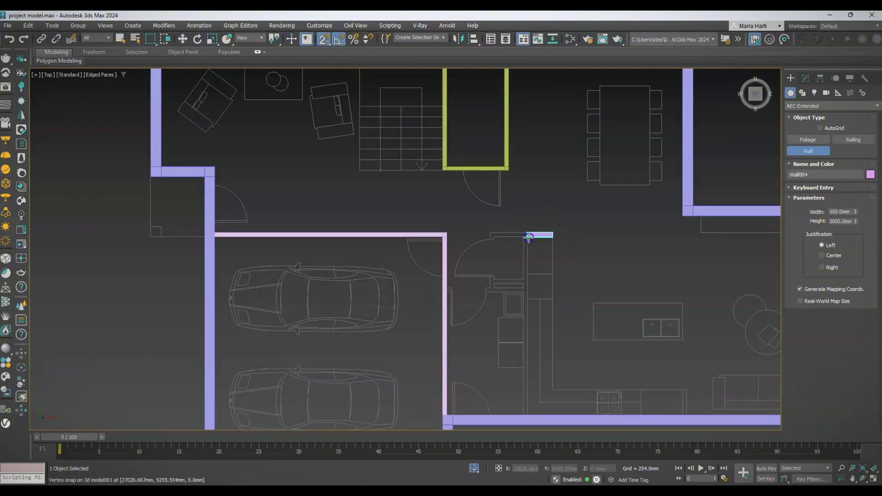
scroll(520, 234, up, 3)
click(459, 342)
click(460, 233)
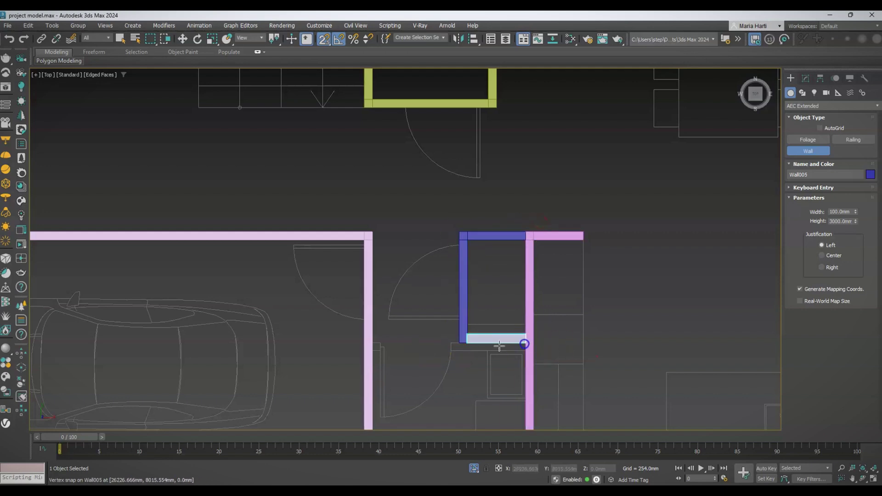
Draw the wall along the utility room's upper edge and the short wall inside the small closet above it
click(372, 343)
click(525, 343)
right_click(523, 343)
scroll(522, 343, down, 4)
scroll(486, 239, up, 6)
click(426, 242)
click(507, 241)
Draw the short wall at the end of the kitchen counter, reaching in from the exterior wall
scroll(507, 241, down, 4)
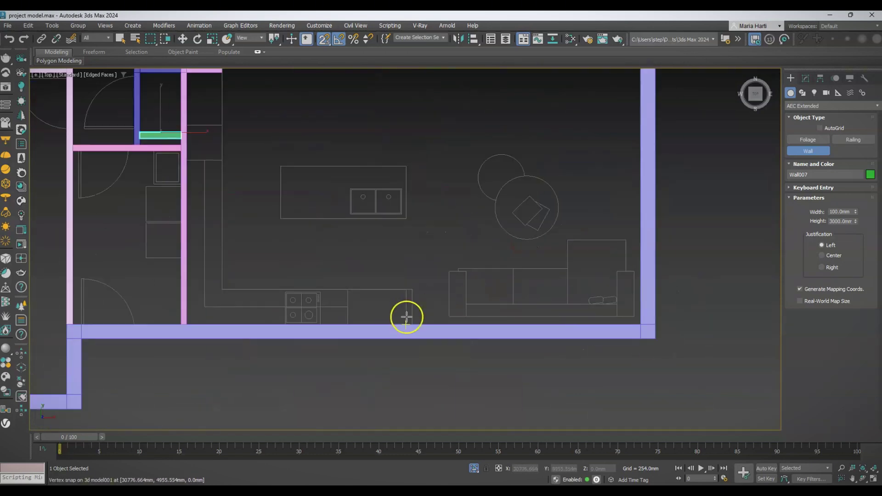
click(406, 325)
click(406, 289)
right_click(407, 289)
Examine the drawn walls in perspective view, return to the top view and end wall creation
scroll(407, 294, down, 5)
scroll(421, 327, up, 2)
mouse_move(422, 327)
alt+middle_down()
mouse_move(499, 321)
mouse_move(551, 272)
mouse_move(505, 290)
mouse_move(516, 305)
alt+middle_up()
scroll(487, 263, down, 2)
key(p)
alt+middle_drag(451, 319, 481, 326)
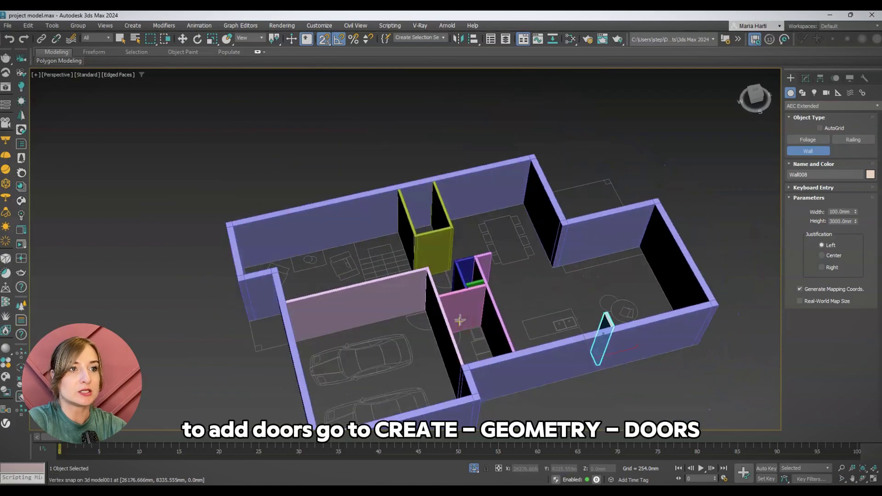
key(t)
scroll(509, 236, down, 7)
right_click(498, 323)
scroll(643, 278, down, 2)
Add a Pivot door in the utility room's exterior wall, about 900 mm wide, 250 mm deep and 2100 mm high
click(800, 106)
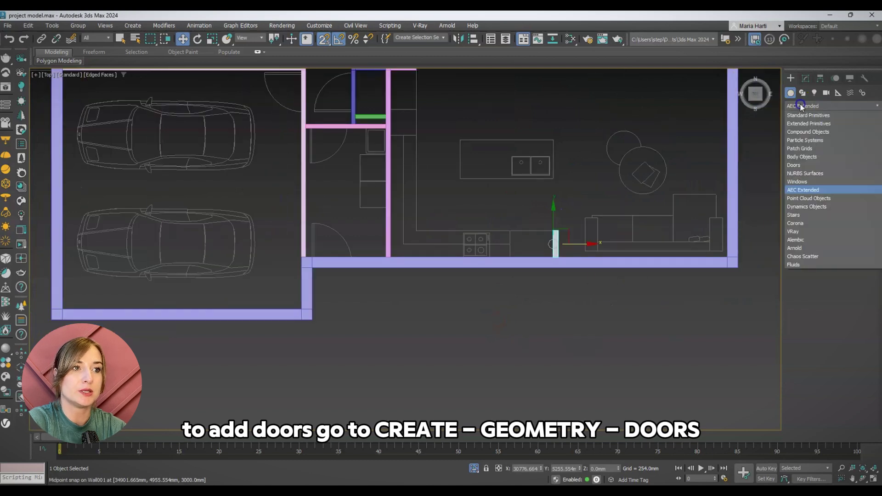
click(794, 164)
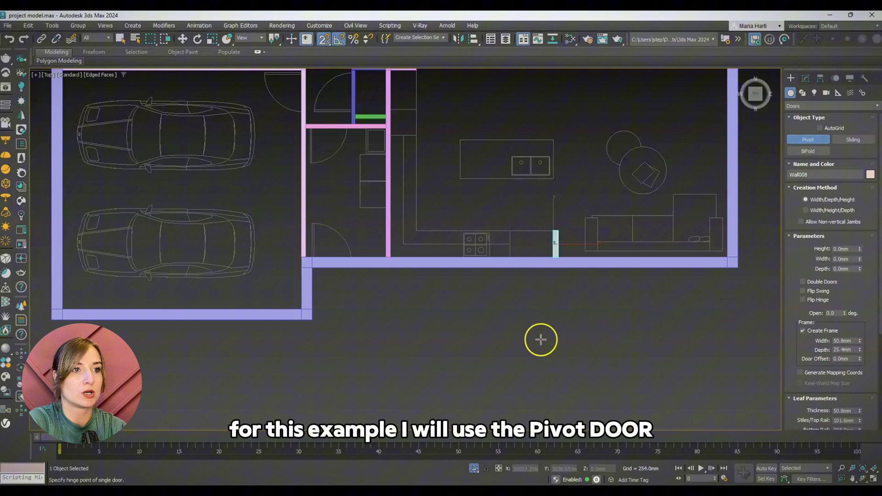
scroll(540, 339, down, 4)
scroll(454, 319, up, 10)
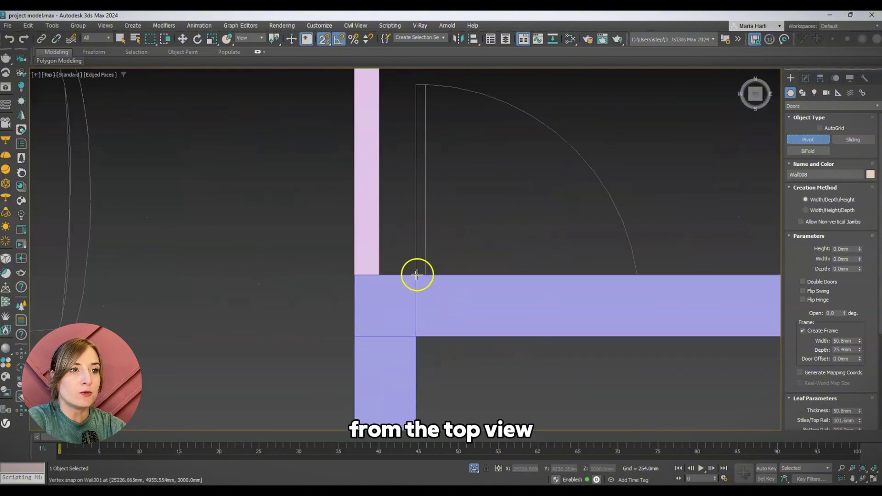
drag(416, 274, 638, 273)
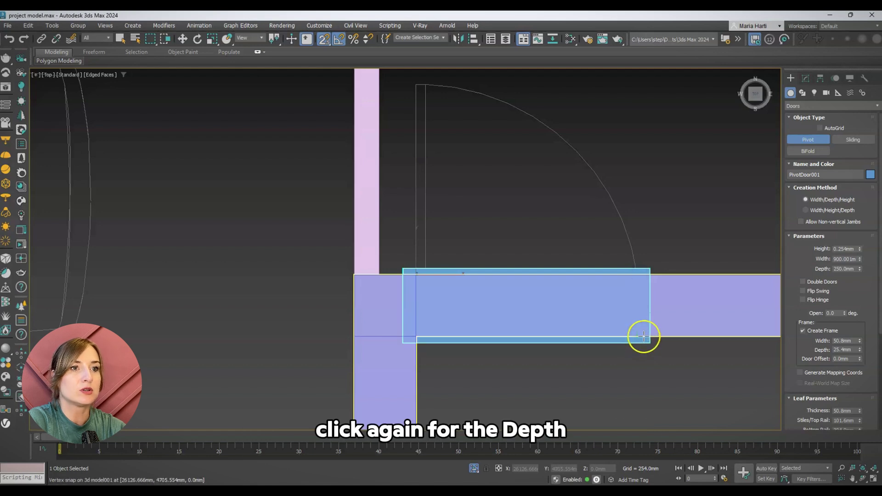
click(643, 336)
scroll(605, 341, down, 5)
alt+middle_drag(605, 340, 595, 309)
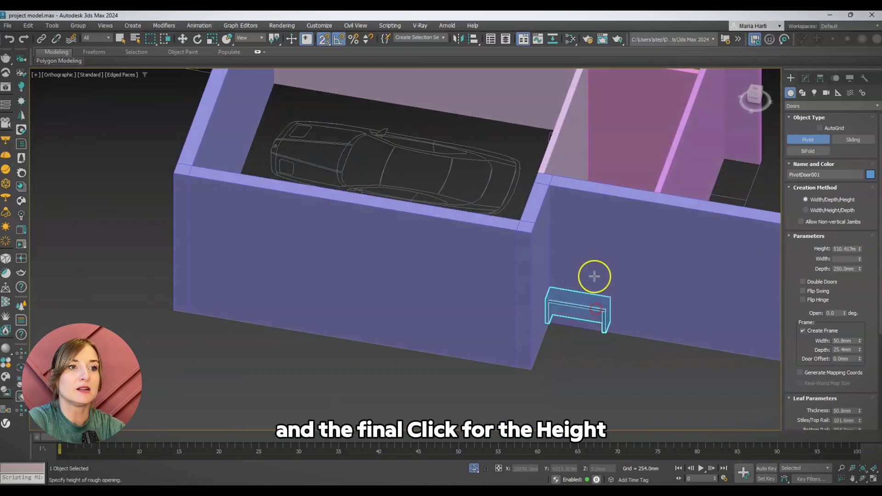
click(586, 209)
click(844, 266)
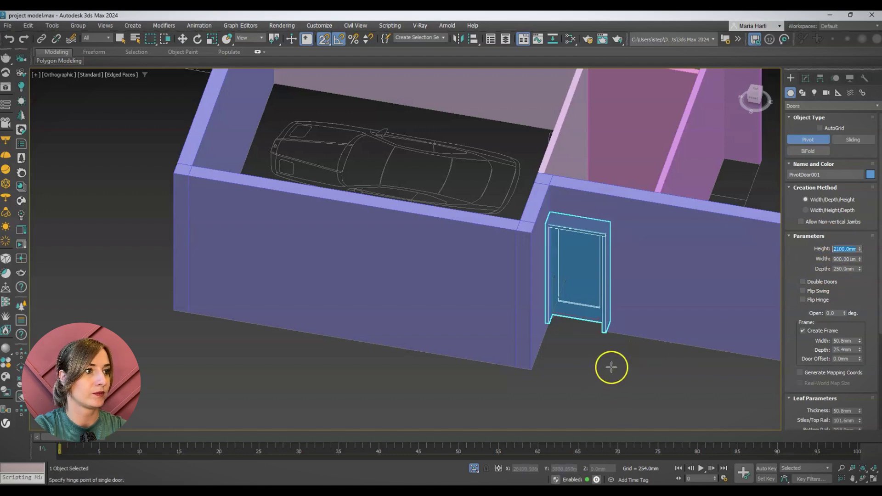
Turn off Create Frame for the utility room's exterior pivot door
alt+middle_drag(628, 376, 616, 361)
key(t)
key(z)
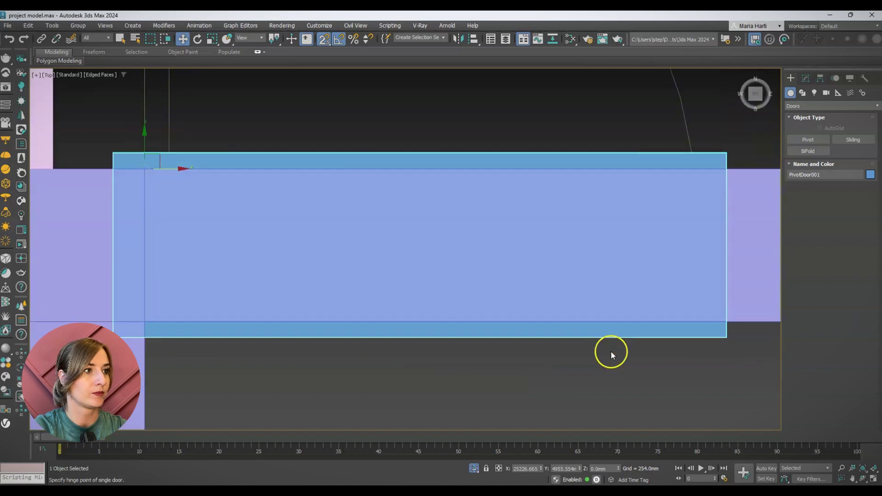
scroll(604, 364, down, 8)
click(806, 79)
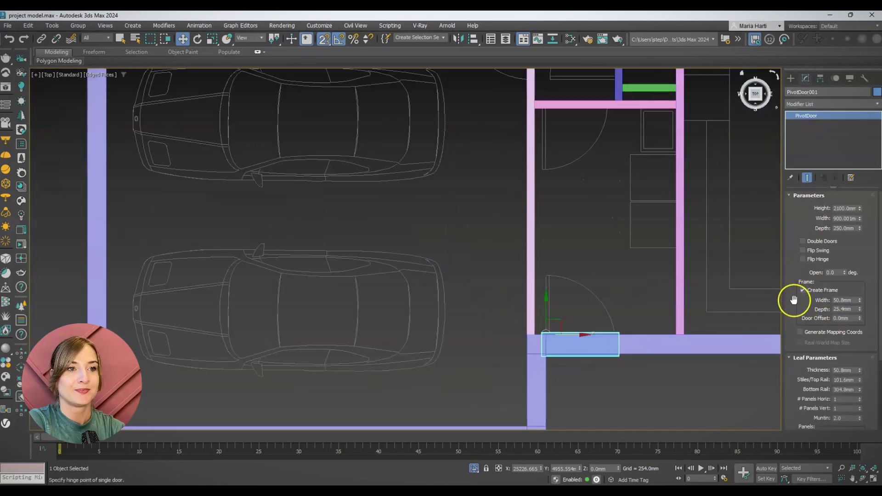
scroll(645, 333, down, 3)
alt+middle_drag(644, 333, 621, 271)
scroll(621, 271, up, 1)
scroll(579, 328, up, 5)
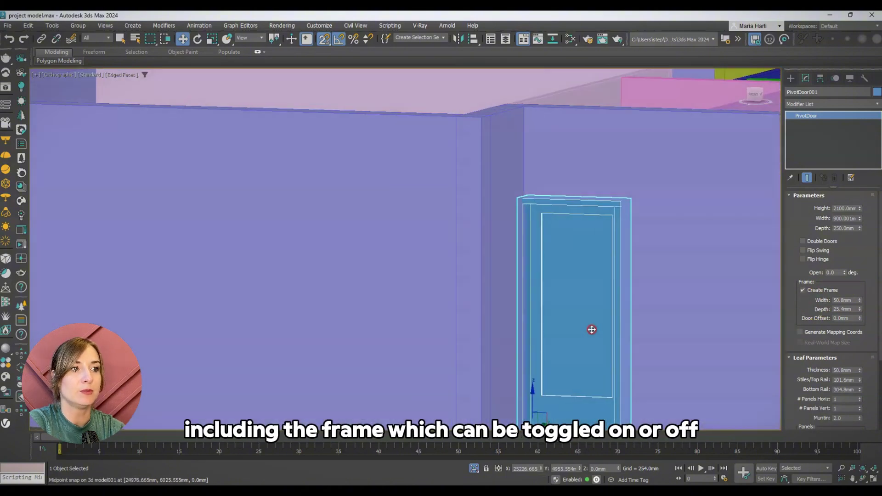
click(807, 290)
click(807, 290)
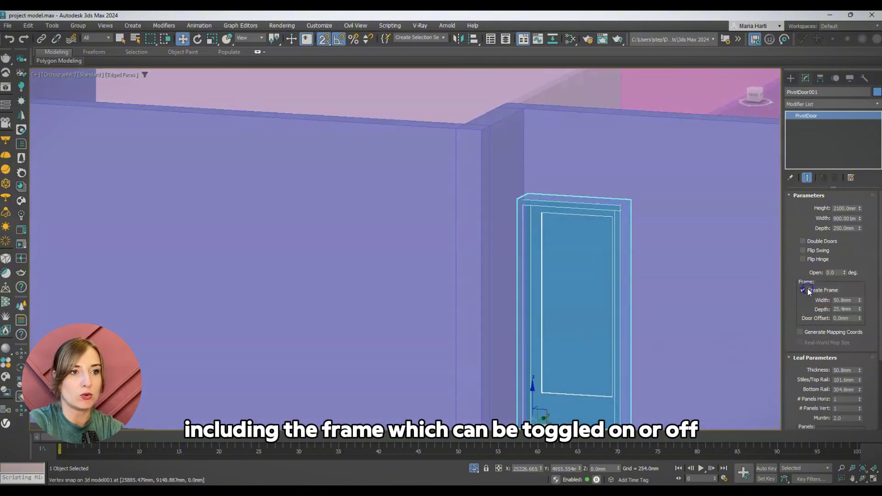
click(807, 290)
scroll(604, 173, down, 3)
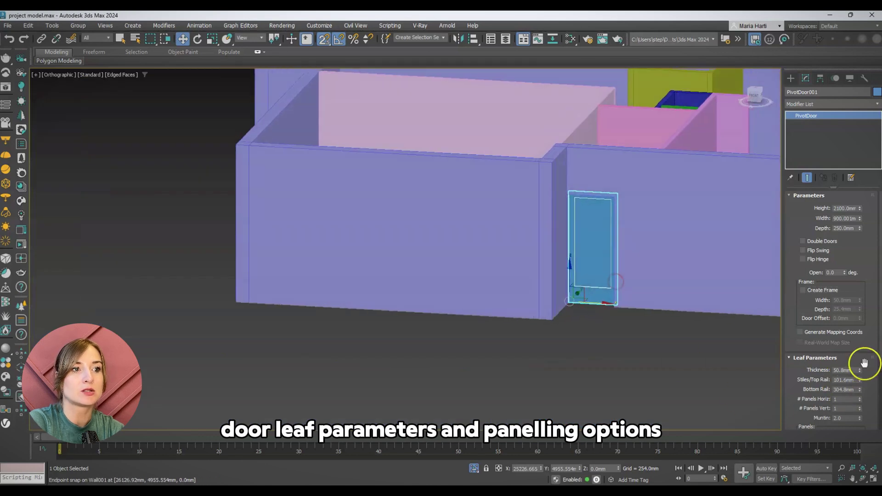
Set the door leaf's Stiles/Top Rail to 76.2 mm and its Bottom Rail to about 97.5 mm
key(ctrl+z)
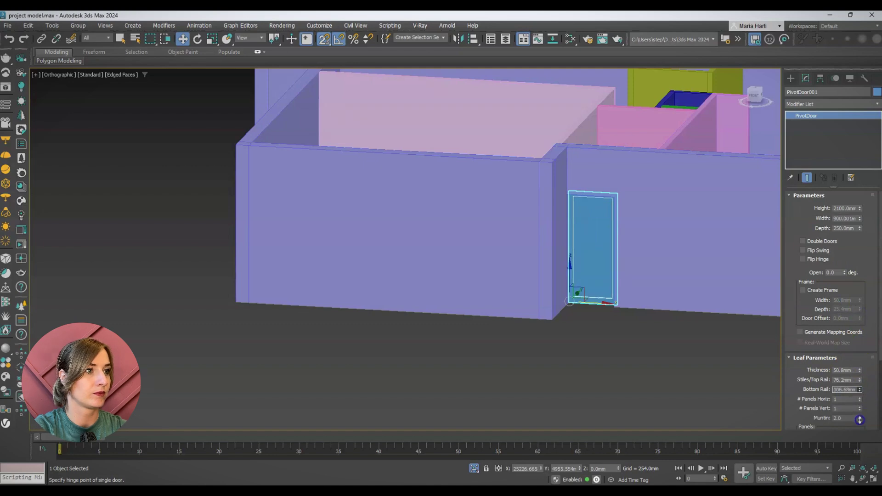
drag(859, 420, 860, 421)
scroll(666, 315, down, 5)
alt+middle_drag(667, 315, 682, 358)
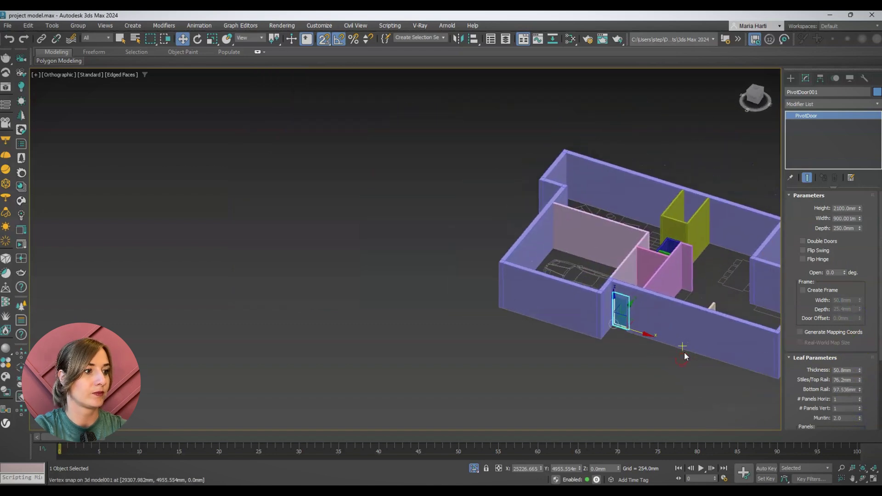
Try an Open angle of 46 degrees on the pivot door and reset it to 0
key(t)
key(z)
scroll(653, 262, down, 4)
scroll(593, 276, down, 5)
alt+middle_drag(547, 271, 589, 219)
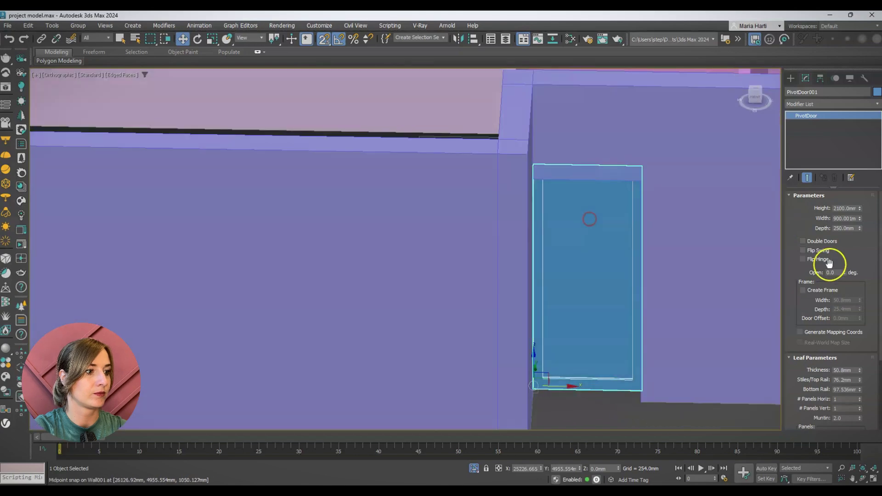
mouse_move(844, 273)
mouse_down()
mouse_move(850, 236)
mouse_move(840, 285)
mouse_move(845, 262)
mouse_up()
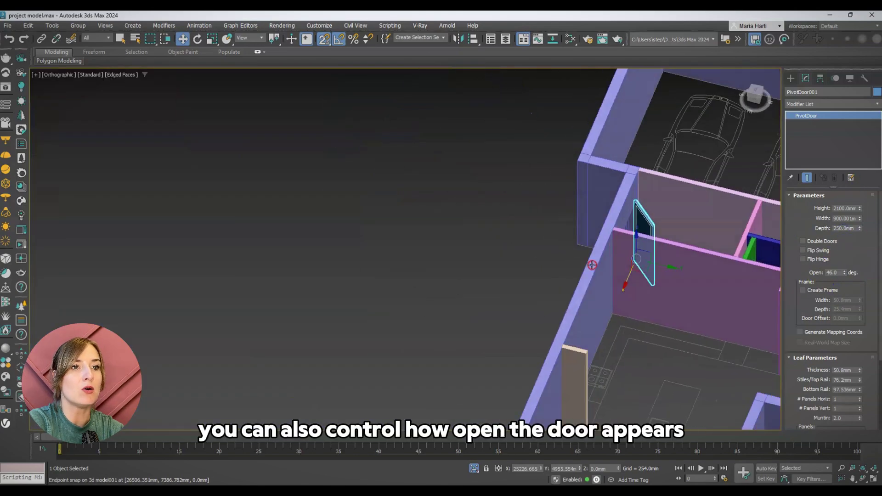
mouse_move(592, 265)
alt+middle_down()
mouse_move(572, 289)
mouse_move(589, 287)
alt+middle_up()
key(t)
key(z)
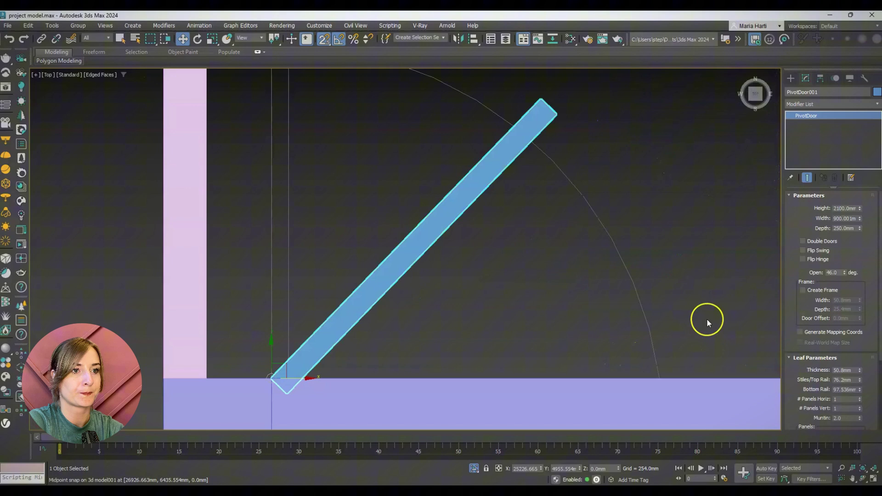
scroll(613, 261, down, 4)
right_click(844, 272)
Add a framed Pivot door in the utility room's interior wall, about 850 mm wide, 100 mm deep and 2100 mm high
middle_drag(664, 163, 609, 309)
scroll(609, 308, down, 5)
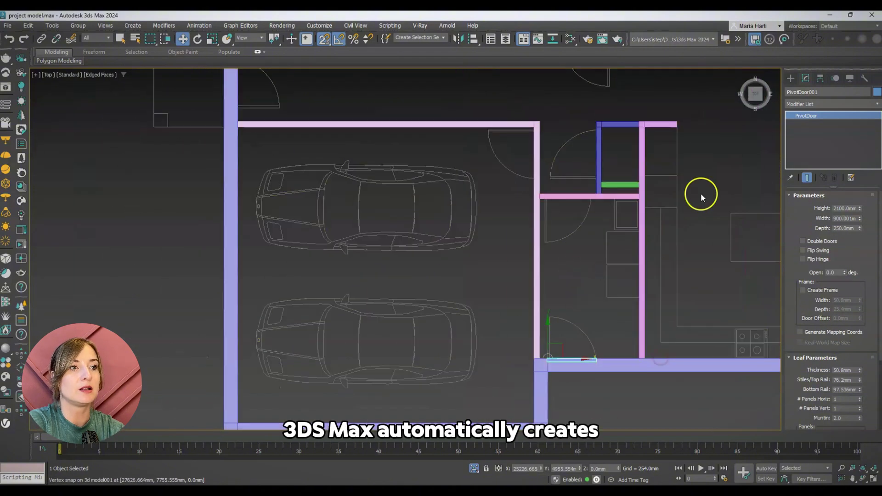
click(790, 80)
scroll(527, 187, up, 5)
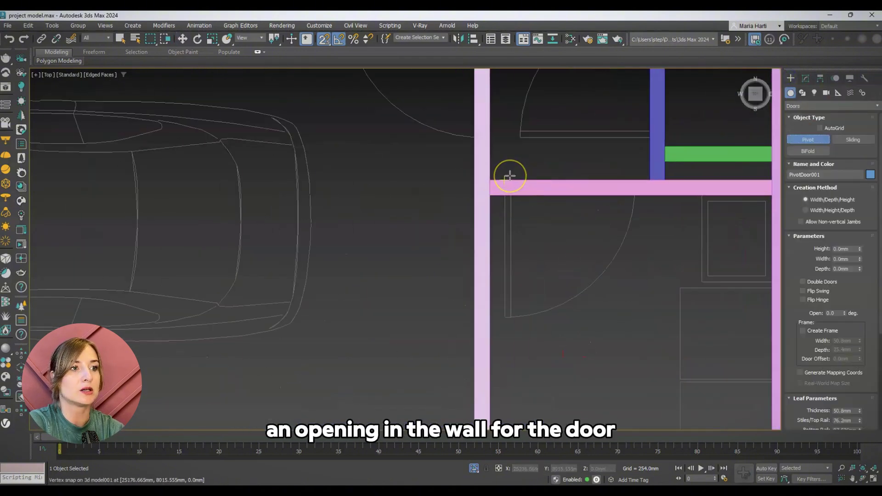
key(F3)
drag(512, 181, 630, 175)
click(506, 200)
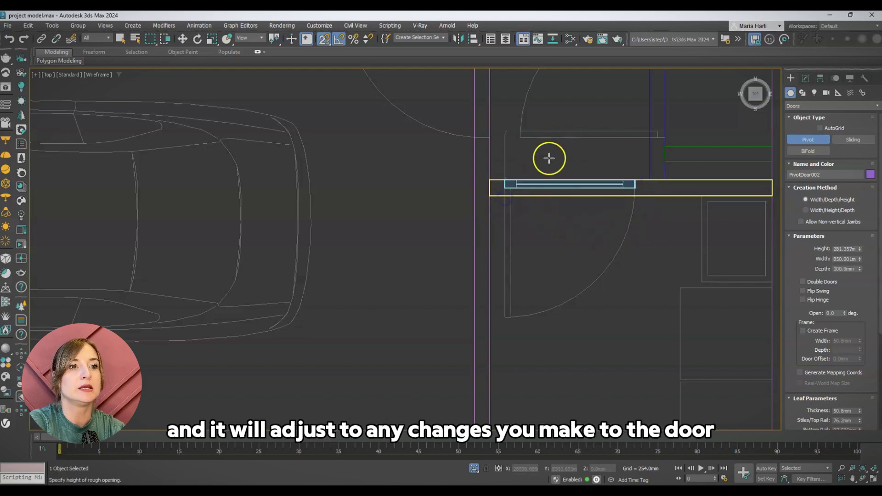
click(803, 330)
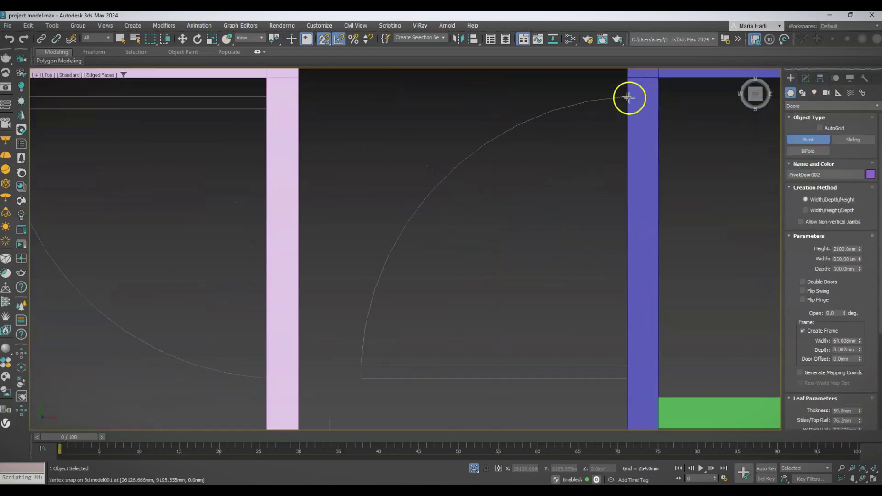
Add framed Pivot doors, about 900 mm wide and 2100 mm high, to the blue closet wall, the olive room beside the stairs and the front entrance
drag(629, 95, 658, 378)
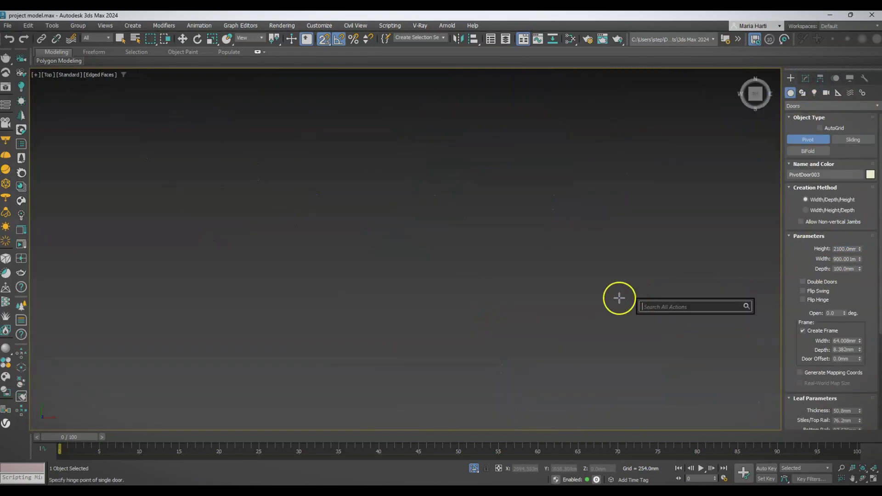
middle_drag(618, 297, 450, 418)
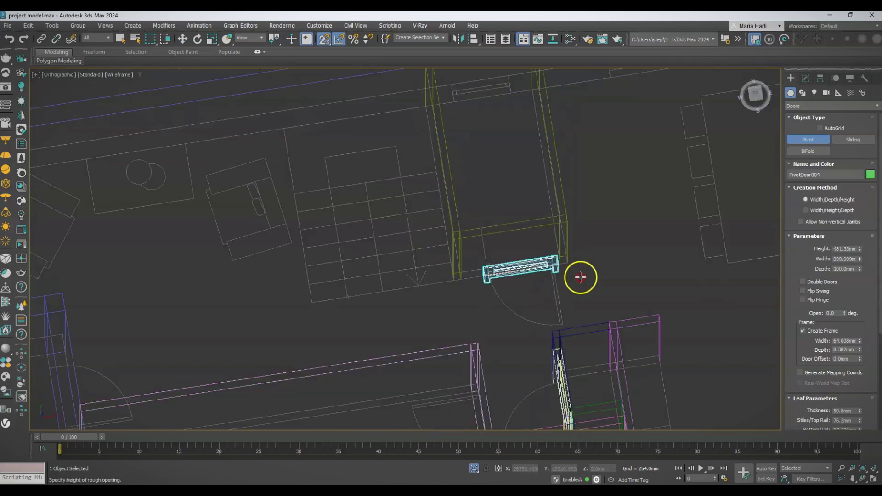
click(845, 262)
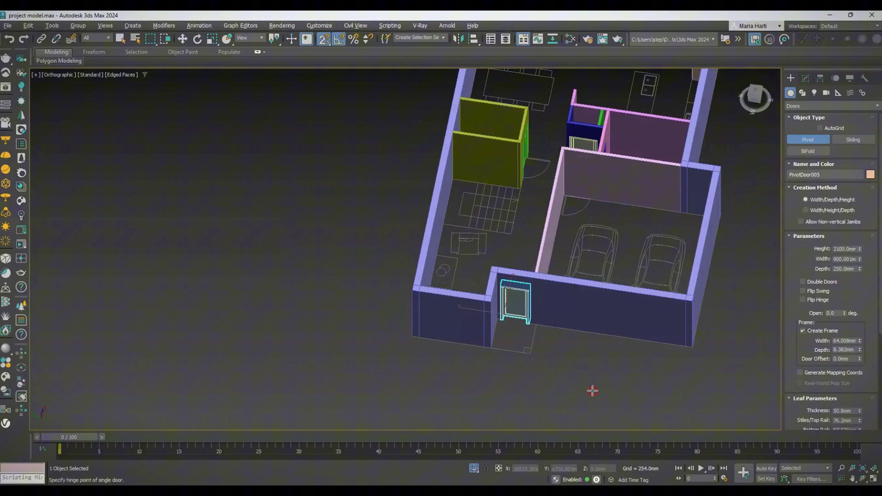
Draw a Sliding door in the exterior wall beside the dining table, about 2400 mm wide and 250 mm deep
click(852, 139)
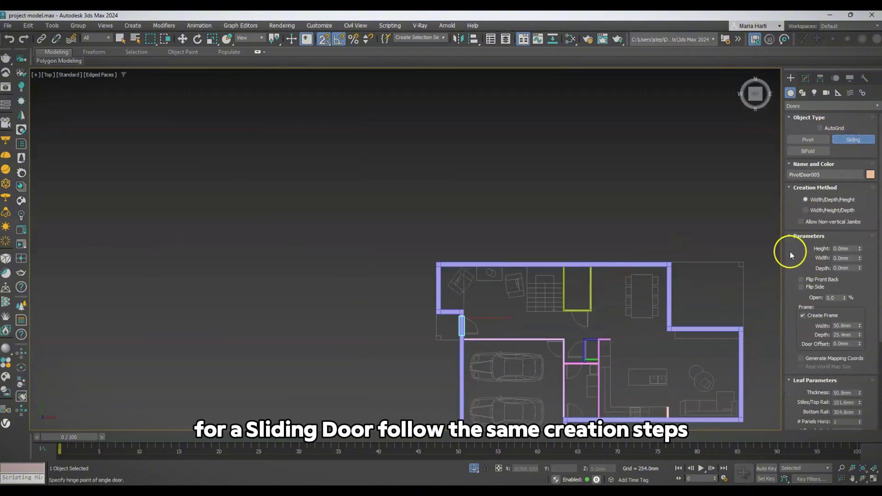
scroll(646, 299, up, 7)
key(F3)
middle_drag(627, 260, 563, 225)
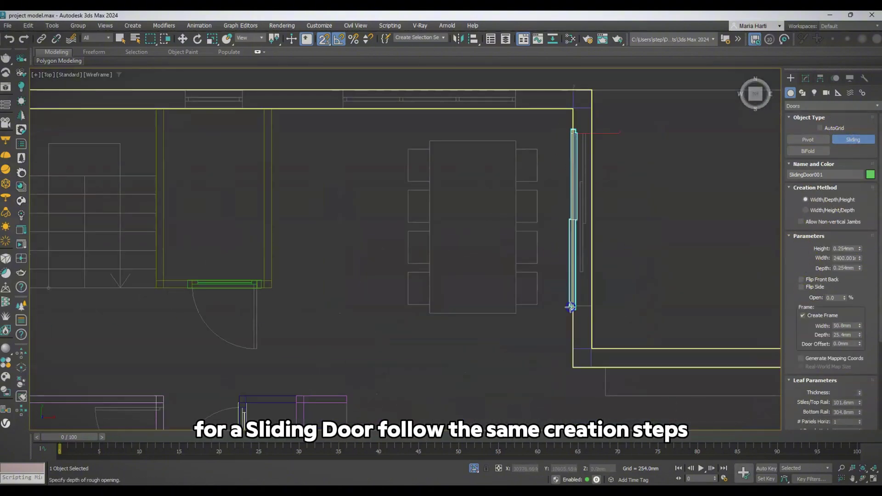
click(591, 306)
Complete the dining area's sliding door and set its height to 2500 mm
scroll(592, 306, down, 4)
alt+middle_drag(652, 305, 693, 248)
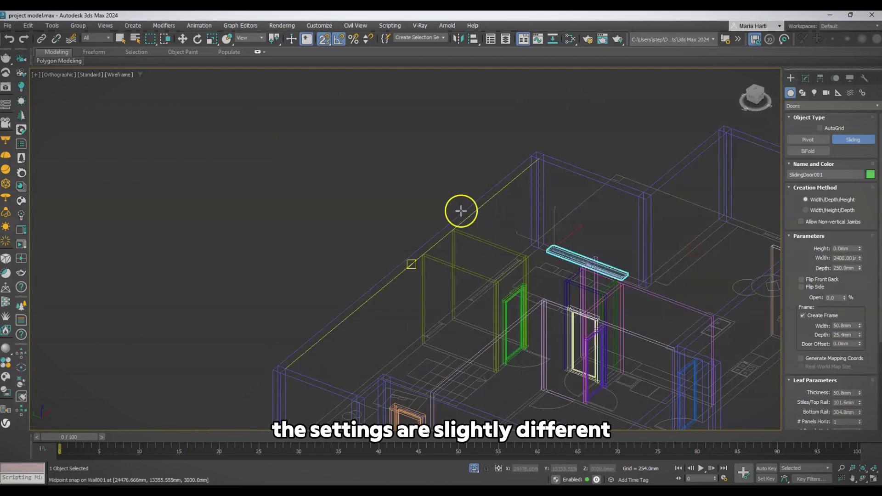
click(476, 165)
double_click(845, 249)
text(2500)
key(Return)
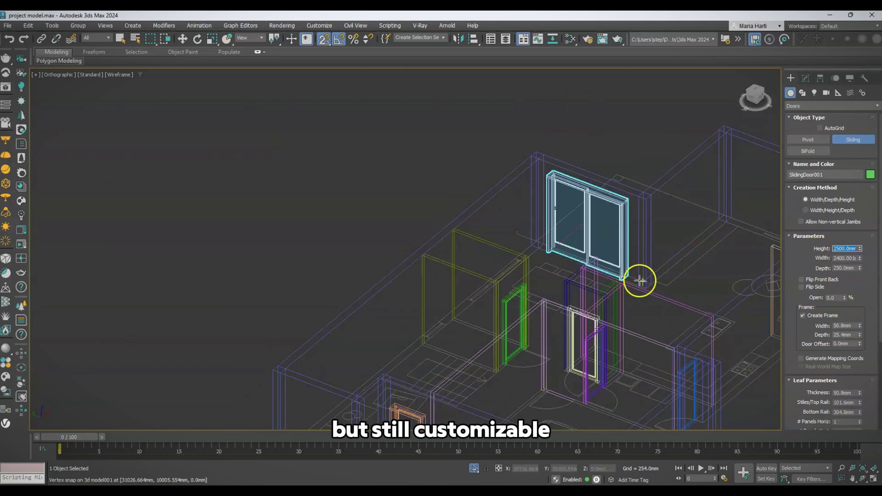
Open the sliding door by 29% and try the Flip Side option on and off
scroll(640, 280, up, 3)
middle_drag(642, 281, 630, 312)
key(F3)
mouse_move(533, 324)
alt+middle_down()
mouse_move(545, 315)
mouse_move(719, 305)
alt+middle_up()
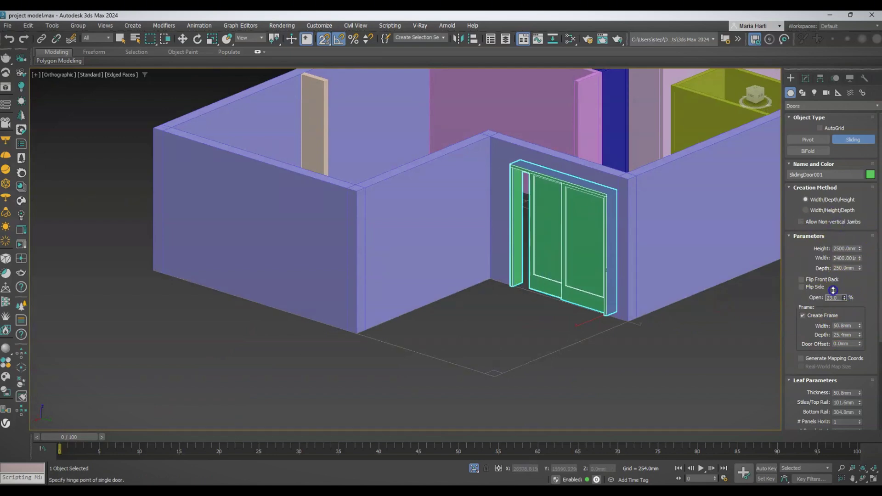
click(810, 289)
click(812, 289)
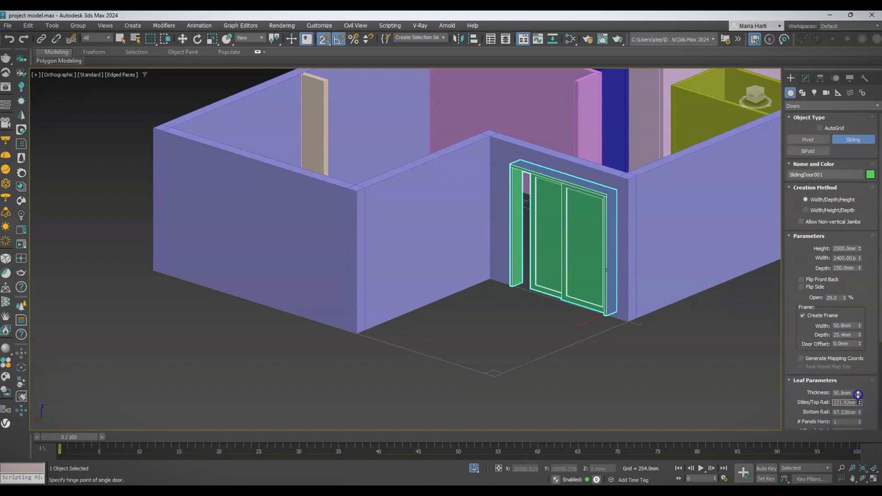
Set the sliding door leaf's Stiles/Top Rail to about 75.2 mm and its Bottom Rail to about 75.1 mm
drag(859, 415, 859, 417)
alt+middle_drag(542, 319, 448, 351)
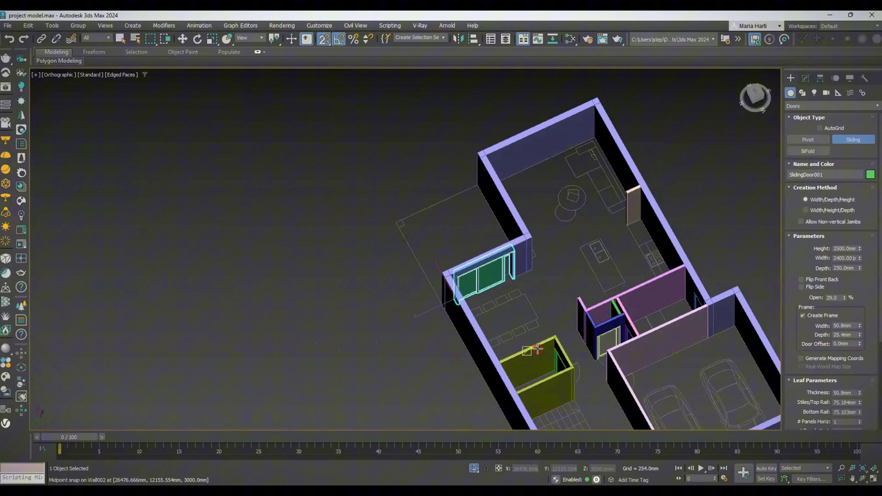
alt+middle_drag(537, 349, 551, 315)
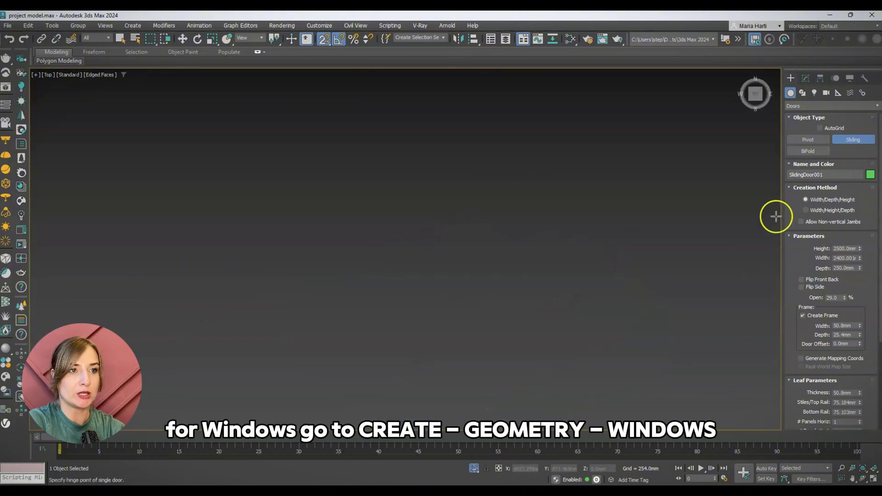
Draw a Fixed window in the dining area's long exterior wall, about 2400 mm wide and 250 mm deep
click(793, 107)
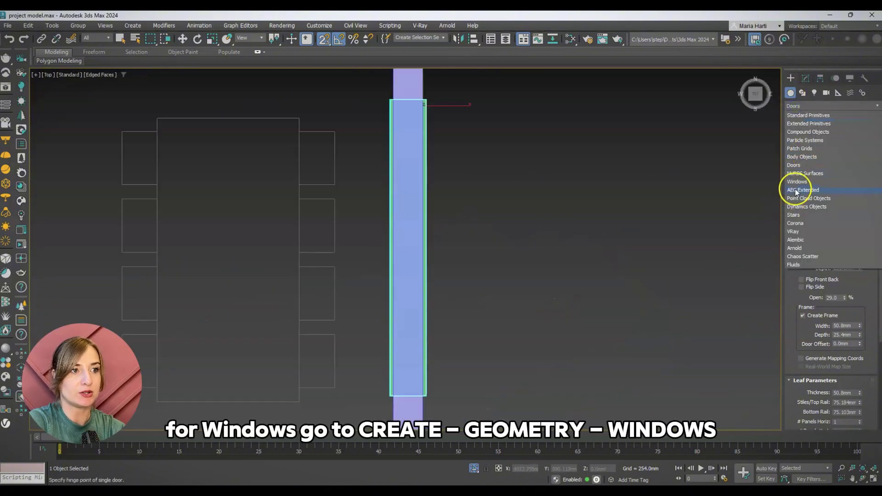
click(797, 181)
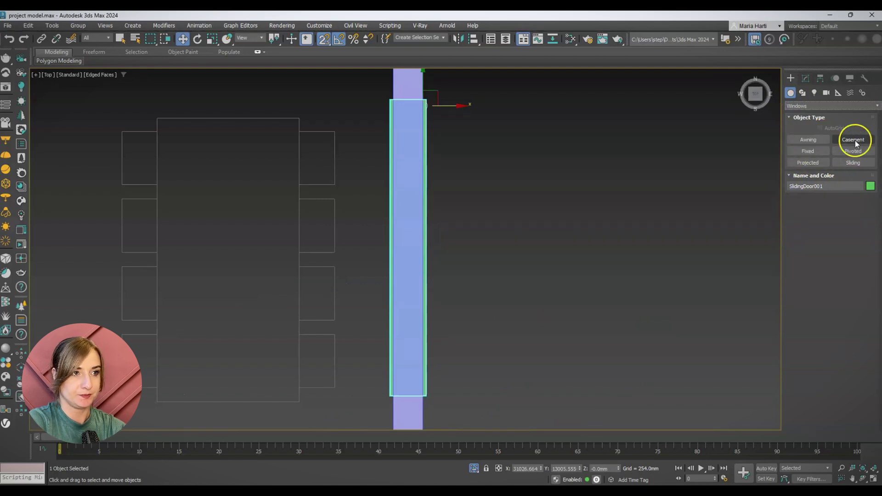
click(806, 150)
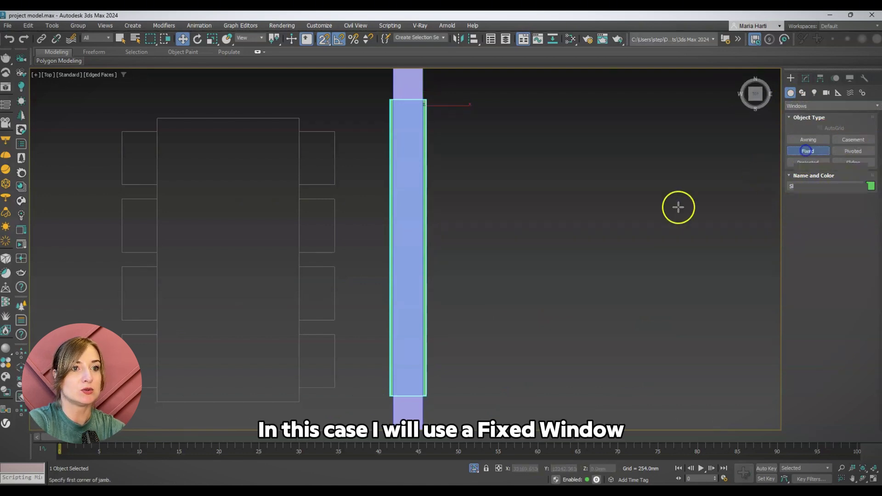
scroll(653, 247, down, 6)
middle_drag(663, 261, 677, 222)
key(F3)
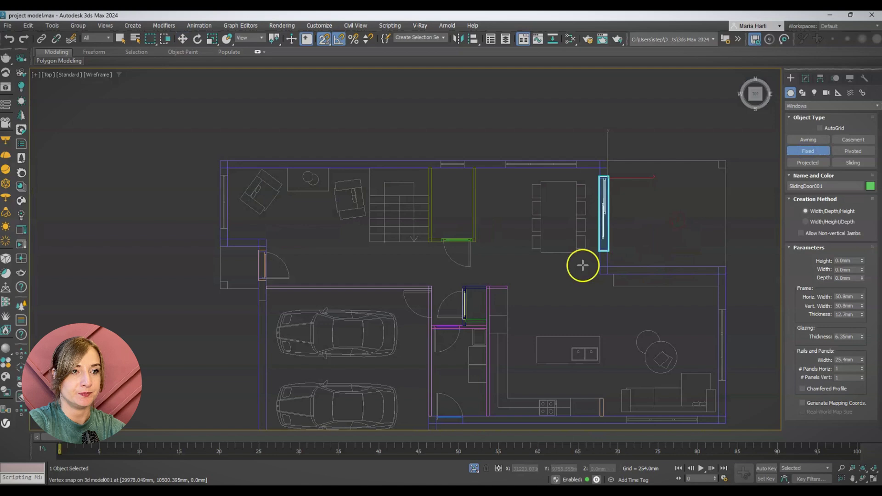
scroll(505, 157, up, 4)
drag(508, 159, 607, 160)
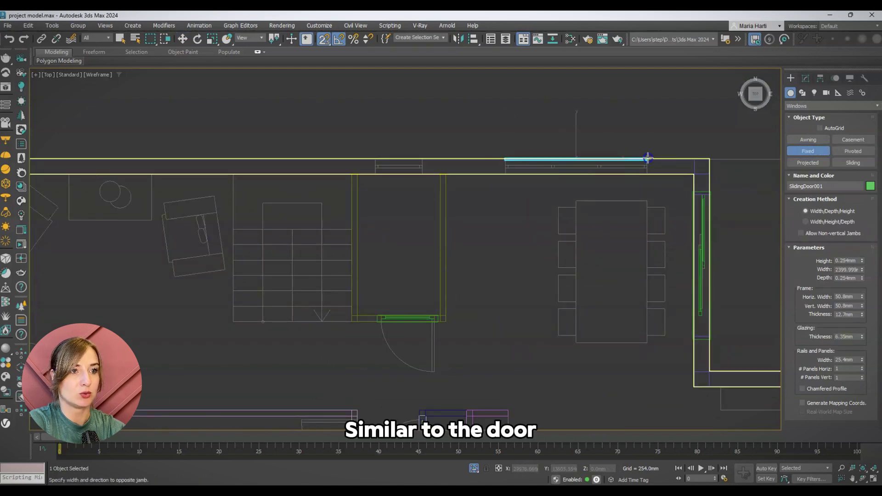
click(651, 174)
Finish the dining window at a height of about 2545 mm and set its Z position to 400 mm
scroll(615, 193, down, 2)
alt+middle_drag(618, 195, 690, 149)
scroll(643, 156, down, 2)
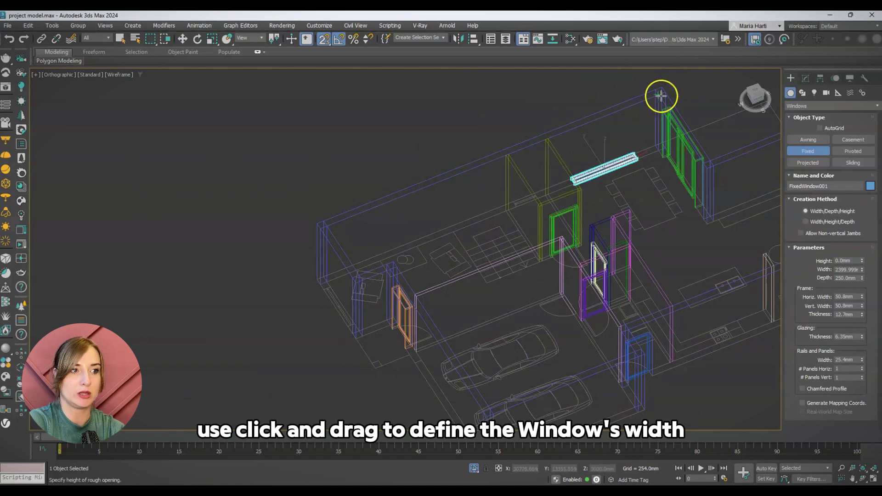
click(566, 100)
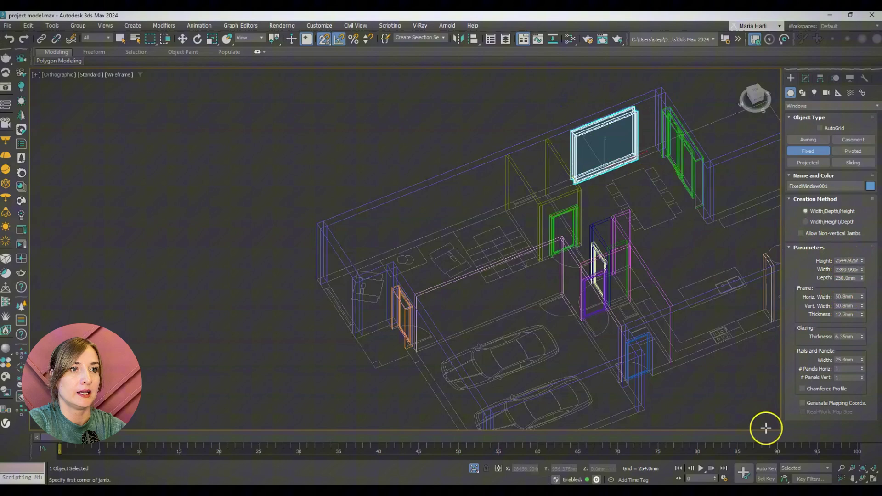
right_click(702, 388)
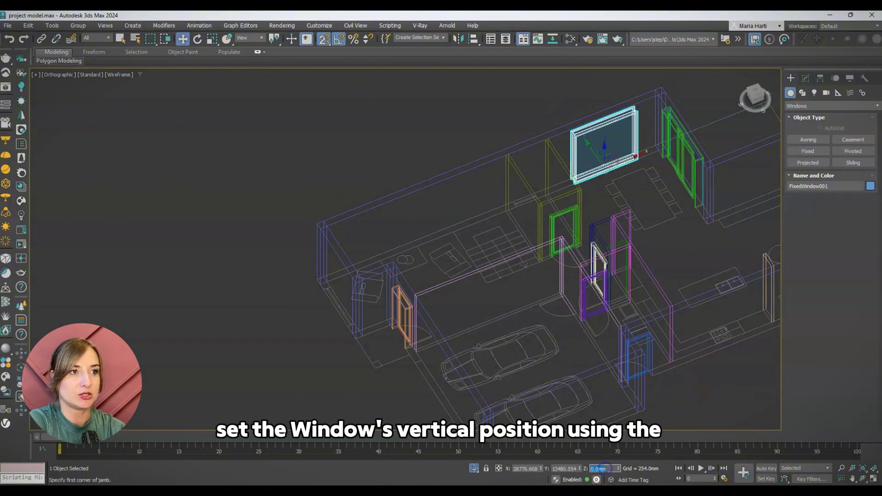
text(400)
key(Return)
Set the dining window's height to 2100 mm
middle_drag(587, 204, 555, 273)
click(808, 77)
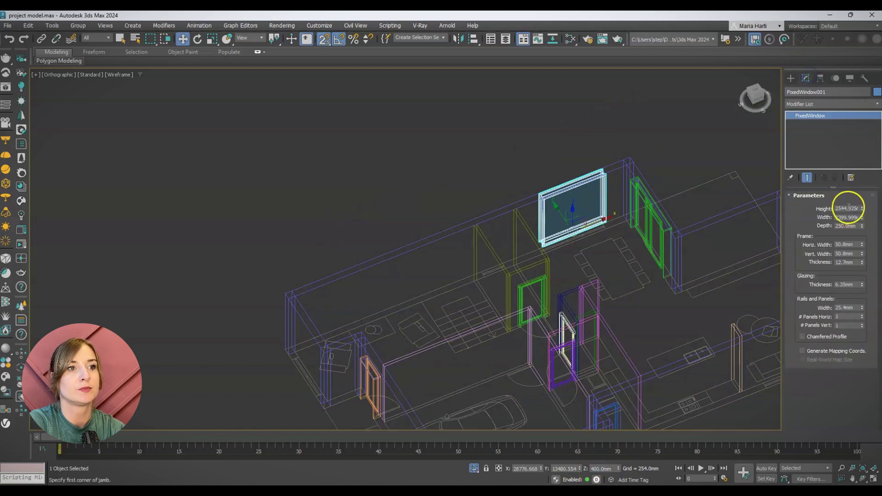
text(2100)
key(Return)
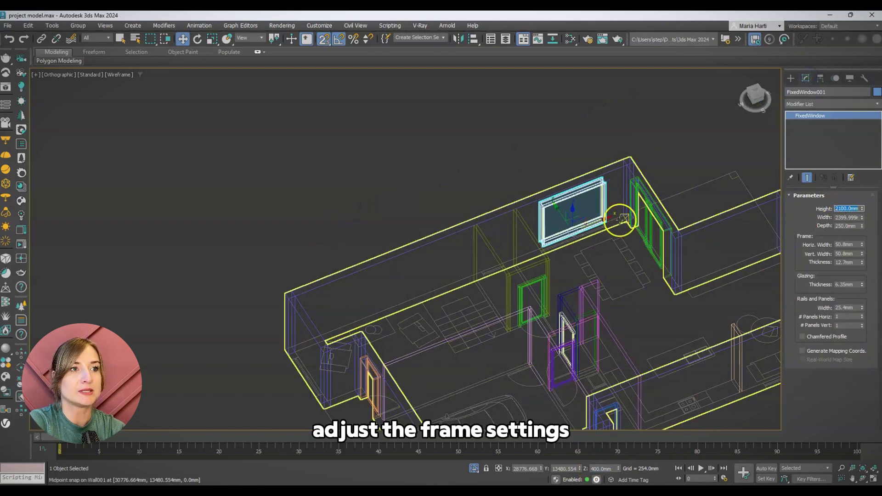
Divide the dining window into 3 horizontal panels, with a frame thickness of about 87.9 mm and a rail width of about 36.3 mm
scroll(614, 226, up, 3)
alt+middle_drag(596, 251, 714, 231)
key(F3)
scroll(614, 270, up, 2)
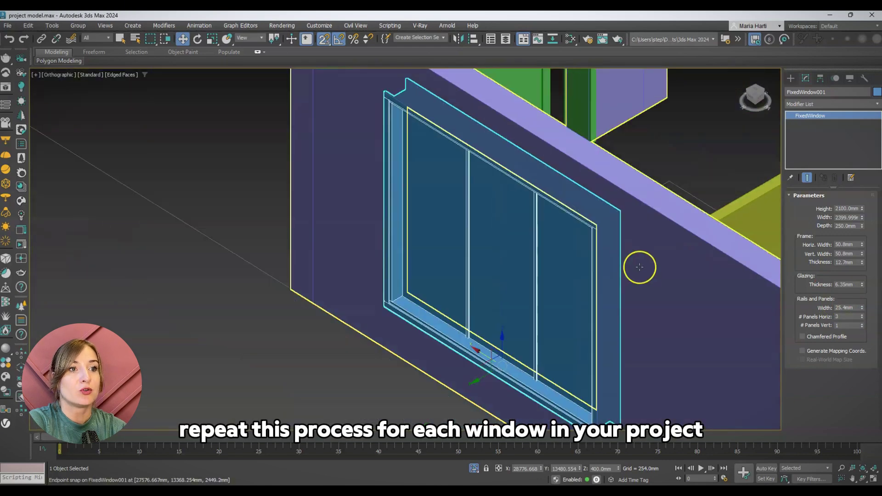
drag(861, 260, 861, 258)
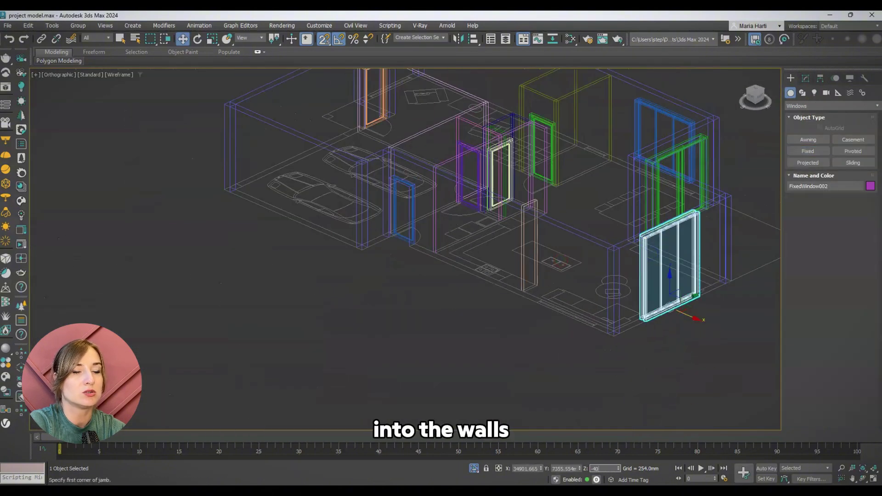
Add Fixed windows: two three-panel ones in the living area's exterior walls and one beside the armchairs, 1800 mm wide, 250 mm deep and 2100 mm high
click(805, 78)
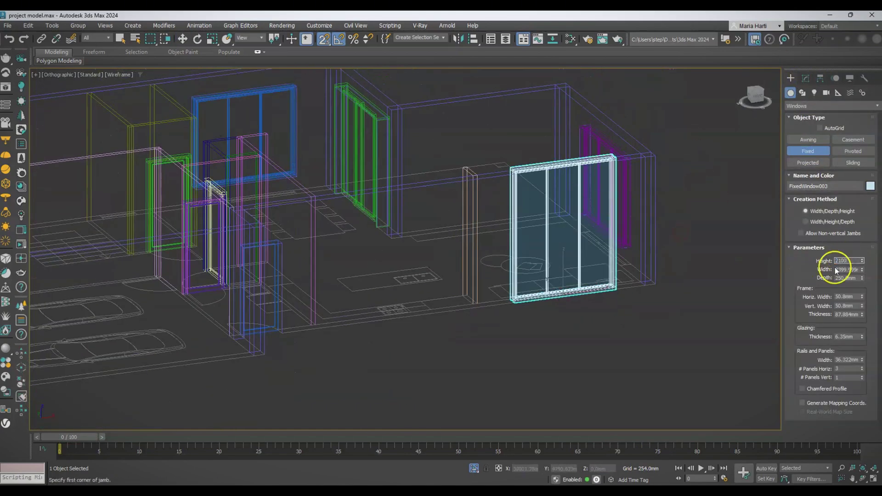
scroll(579, 356, down, 3)
key(t)
click(810, 151)
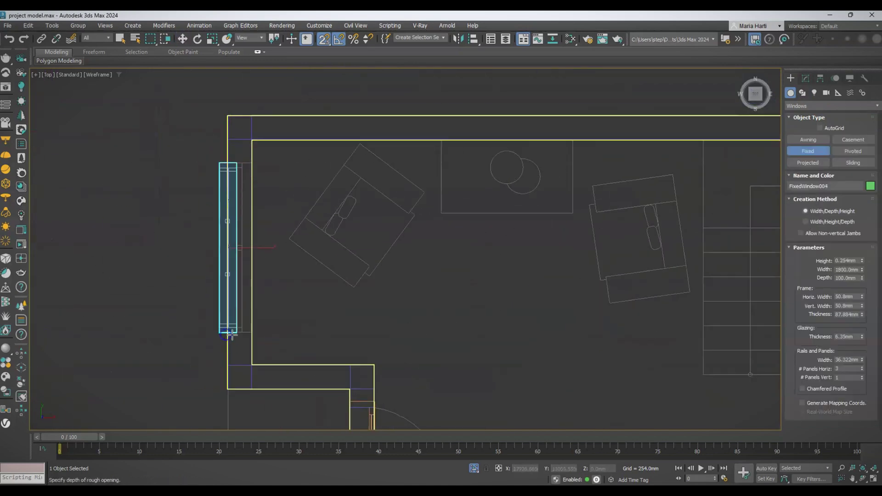
click(805, 78)
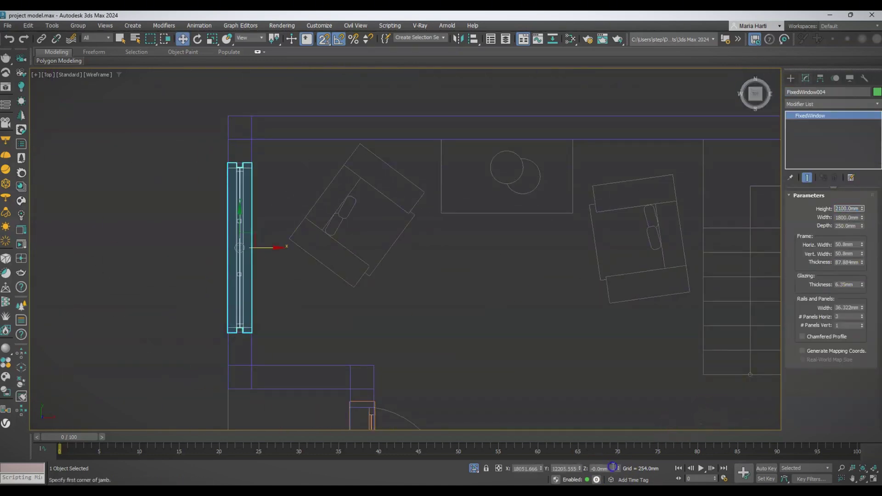
Add a Fixed window in the olive room's exterior wall, about 800 mm wide and 250 mm deep, at a Z position of 900 mm
drag(631, 231, 726, 231)
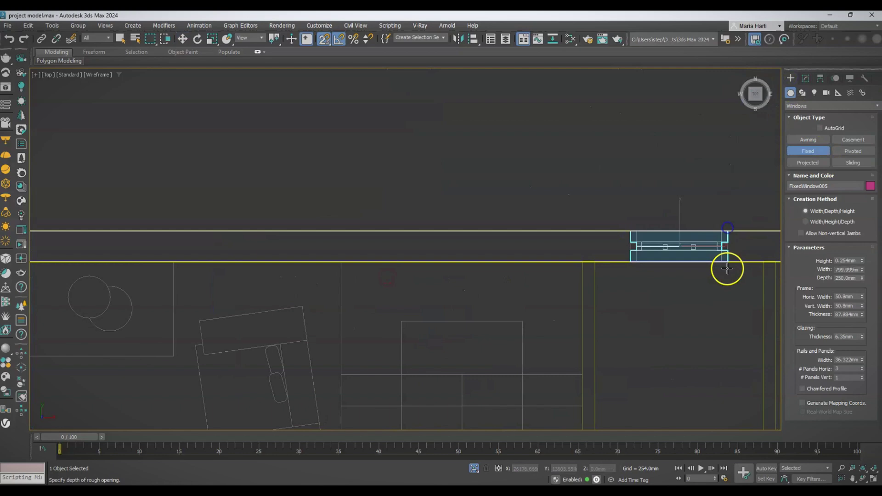
key(w)
text(0)
key(Return)
Set the olive room window's height to 1600 mm and its horizontal panels to 1
click(805, 78)
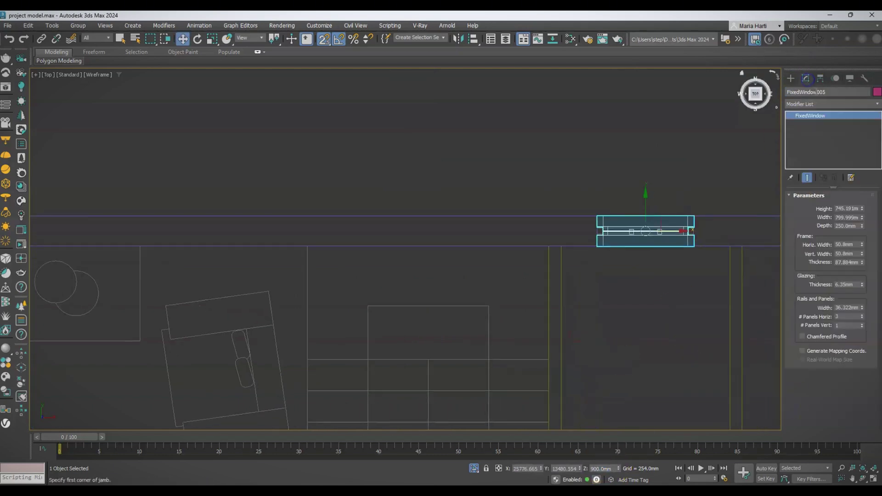
text(1)
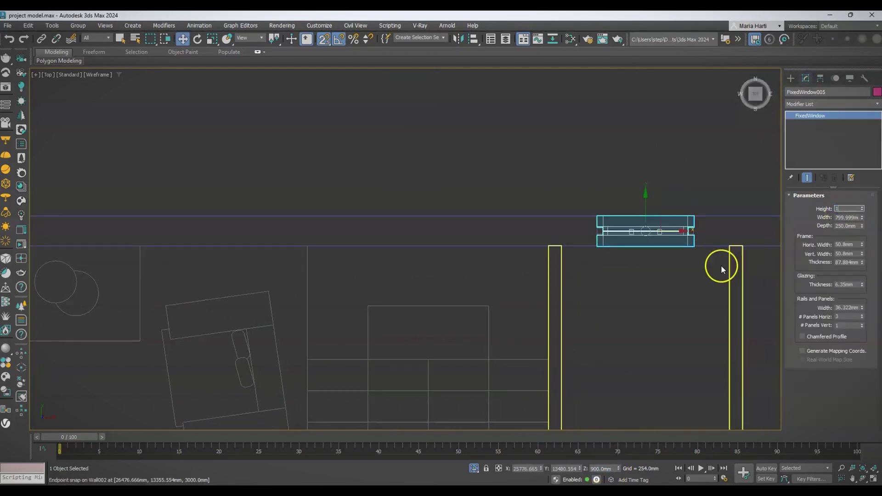
scroll(659, 275, down, 4)
alt+middle_drag(659, 275, 647, 257)
middle_drag(647, 257, 515, 253)
text(60)
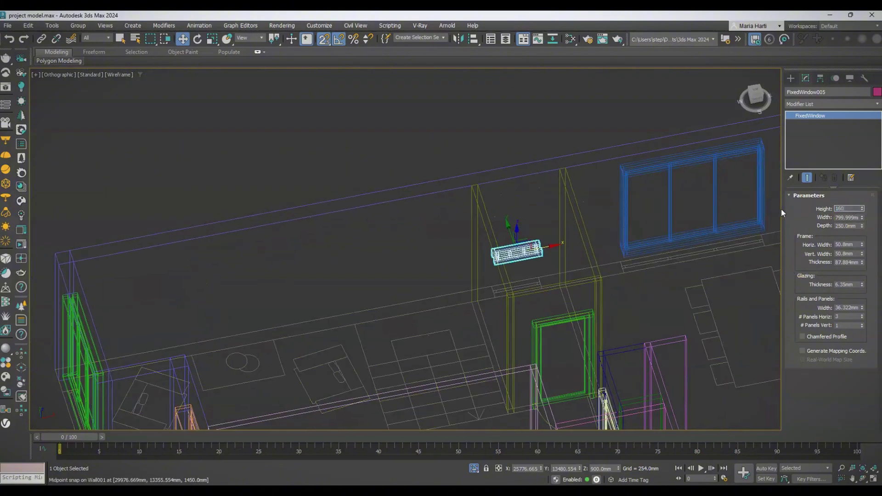
key(Return)
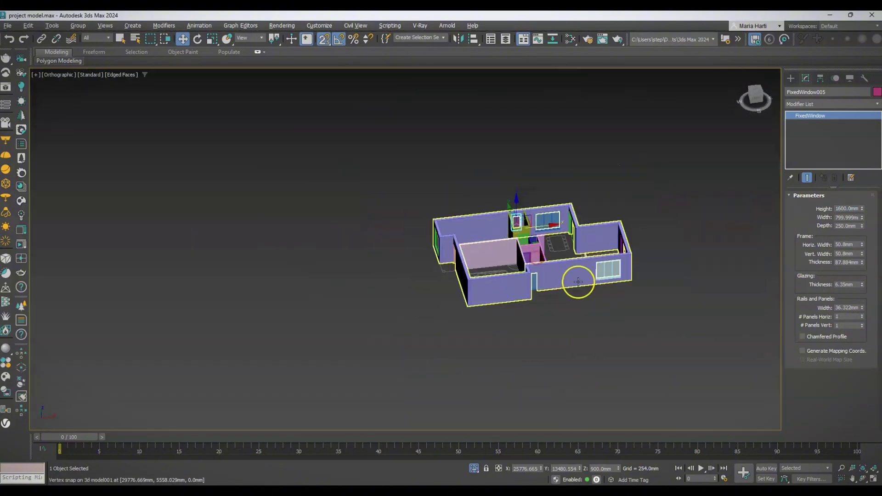
Select all objects of the AEC house and assign them one shared light object colour
key(ctrl+a)
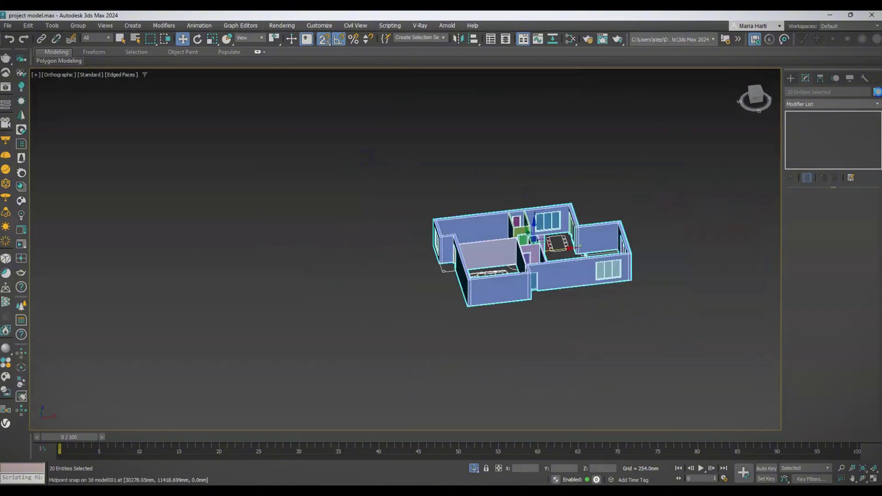
click(877, 92)
click(295, 232)
click(260, 273)
click(421, 329)
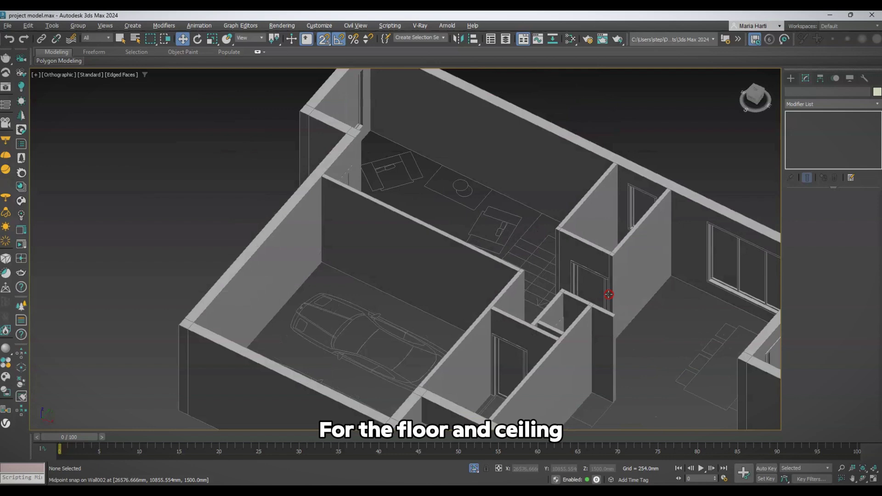
Show both houses again and select the ceiling and floor slabs of the spline-built house
alt+middle_drag(608, 294, 602, 264)
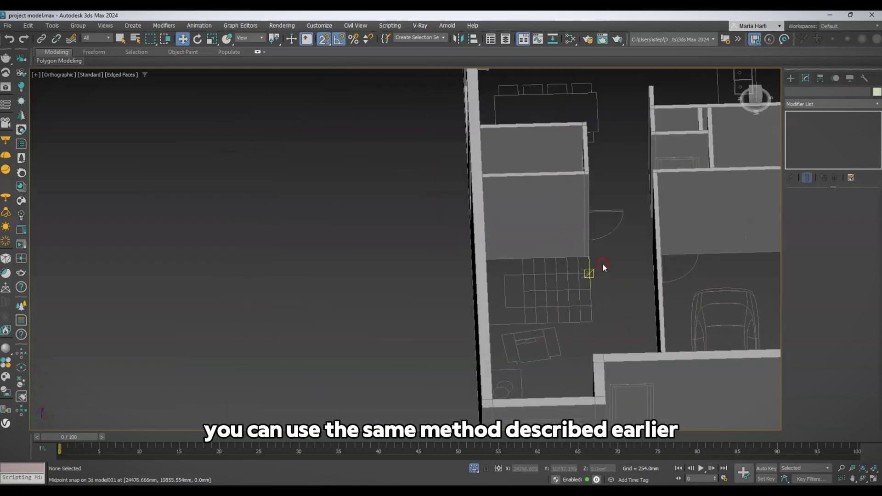
key(t)
key(z)
click(791, 78)
scroll(689, 198, down, 3)
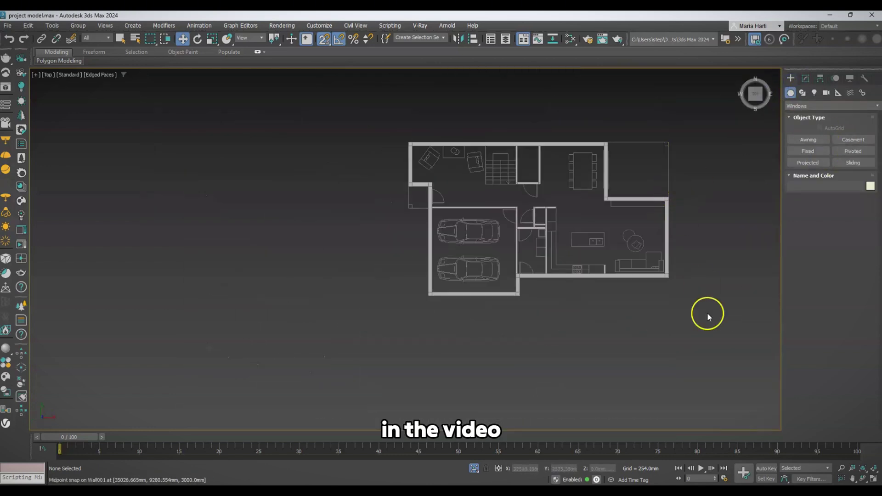
click(474, 468)
scroll(458, 363, down, 1)
scroll(313, 256, up, 2)
scroll(342, 262, down, 1)
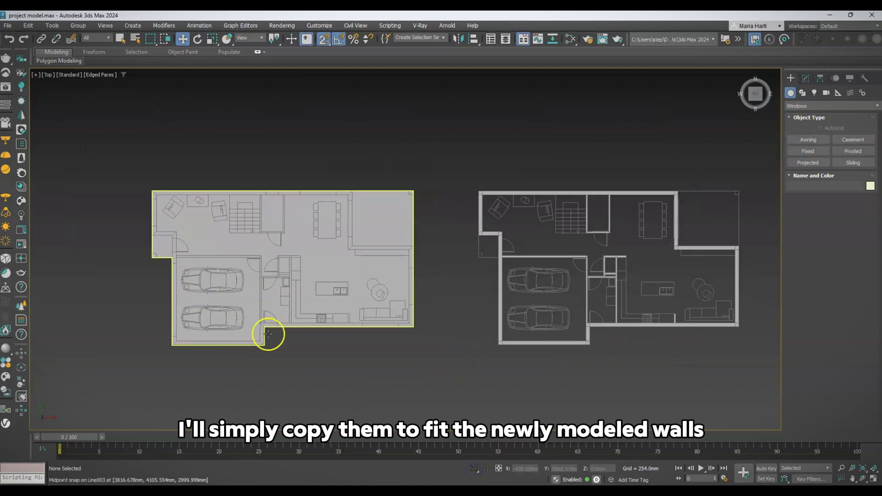
scroll(316, 321, down, 1)
alt+middle_drag(316, 321, 343, 214)
scroll(196, 296, up, 1)
scroll(197, 296, up, 2)
click(207, 272)
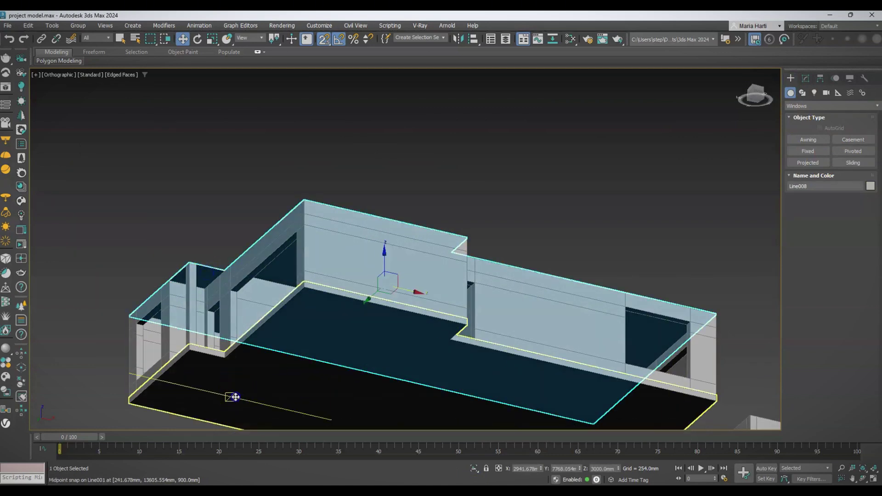
ctrl+click(233, 395)
Copy the ceiling and floor slabs onto the AEC house, snapping their upper-right plan corner to the floor plan's corner
scroll(244, 380, down, 2)
key(t)
key(z)
scroll(303, 313, down, 3)
middle_drag(372, 383, 366, 387)
shift+drag(362, 291, 547, 315)
click(442, 293)
scroll(635, 239, up, 3)
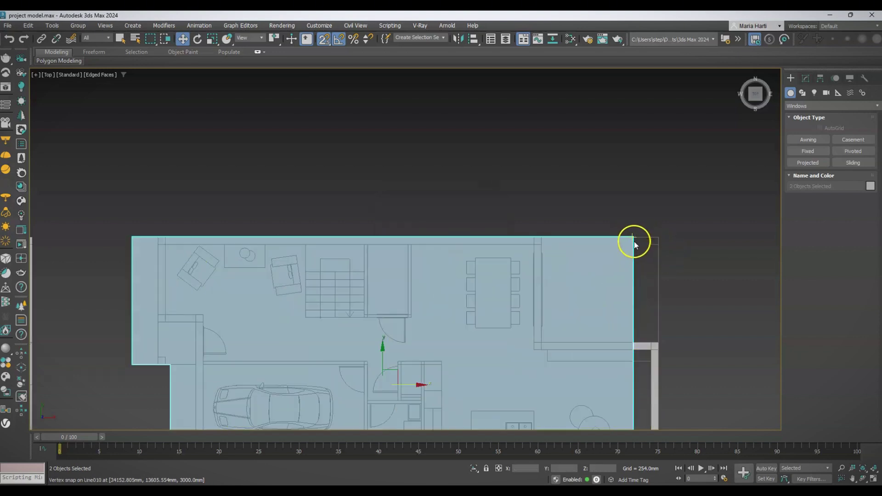
drag(633, 241, 662, 241)
scroll(666, 227, down, 2)
Create a 250 by 250 mm Box column at the outer corner of the entrance porch, raised to ceiling height
click(790, 93)
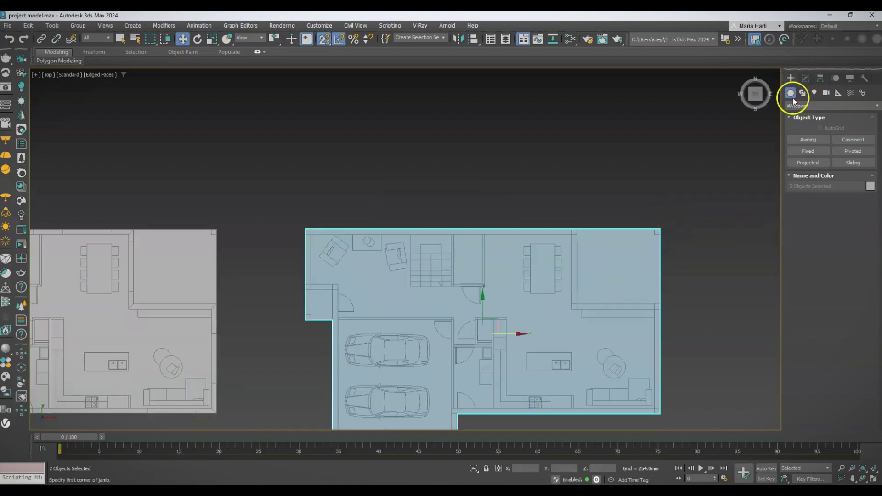
click(798, 107)
click(794, 111)
click(808, 141)
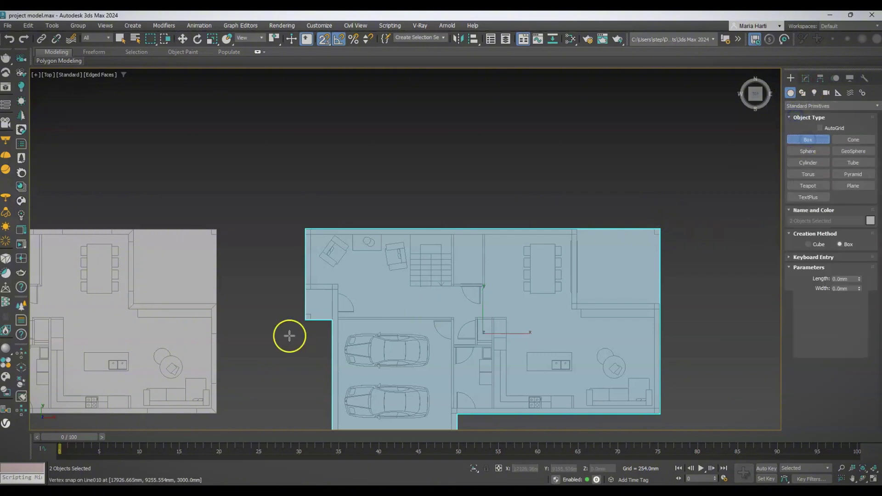
scroll(288, 330, up, 3)
alt+middle_drag(331, 292, 372, 326)
drag(381, 309, 371, 325)
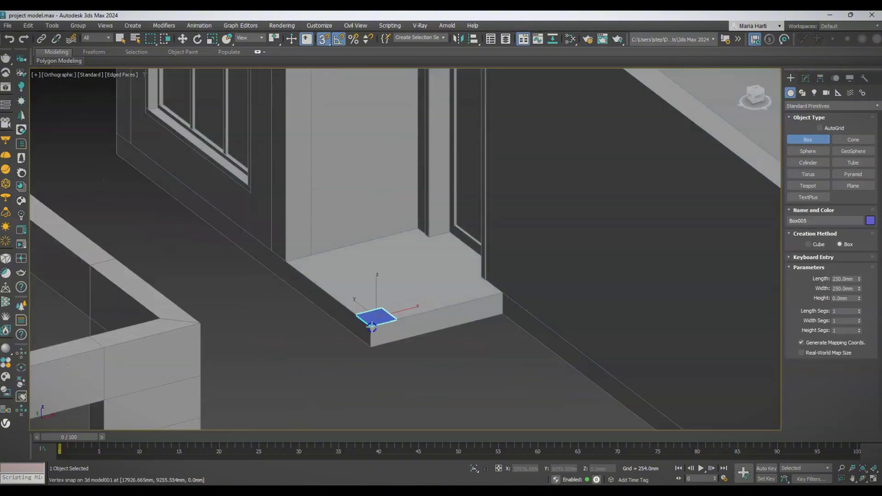
scroll(372, 324, down, 5)
click(375, 203)
Create a second Box column, 250 by 250 mm, at the outer corner of the terrace slab, raised to ceiling height
scroll(374, 267, down, 4)
scroll(517, 256, up, 3)
middle_drag(596, 198, 452, 193)
middle_drag(452, 193, 447, 105)
scroll(490, 337, up, 4)
middle_drag(512, 409, 441, 215)
scroll(522, 288, up, 4)
drag(546, 301, 578, 308)
scroll(582, 305, down, 5)
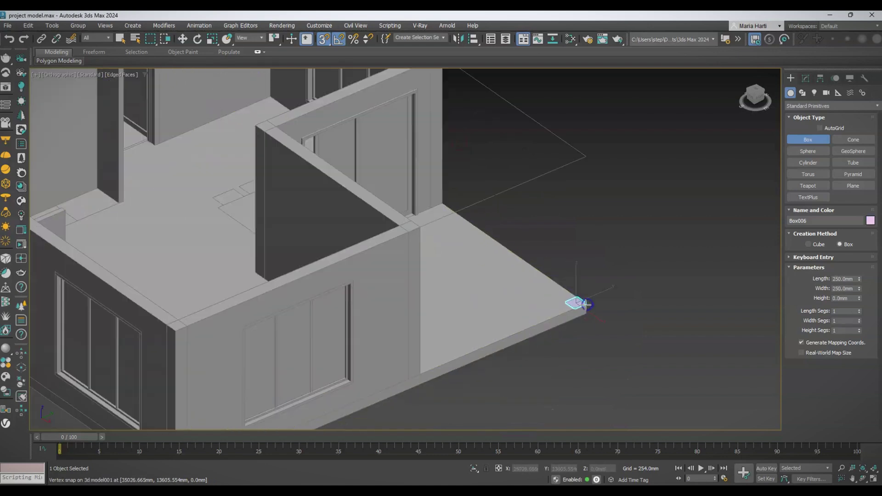
click(577, 198)
Select both corner columns and open their object colour setting
key(w)
scroll(635, 292, down, 5)
scroll(419, 187, up, 5)
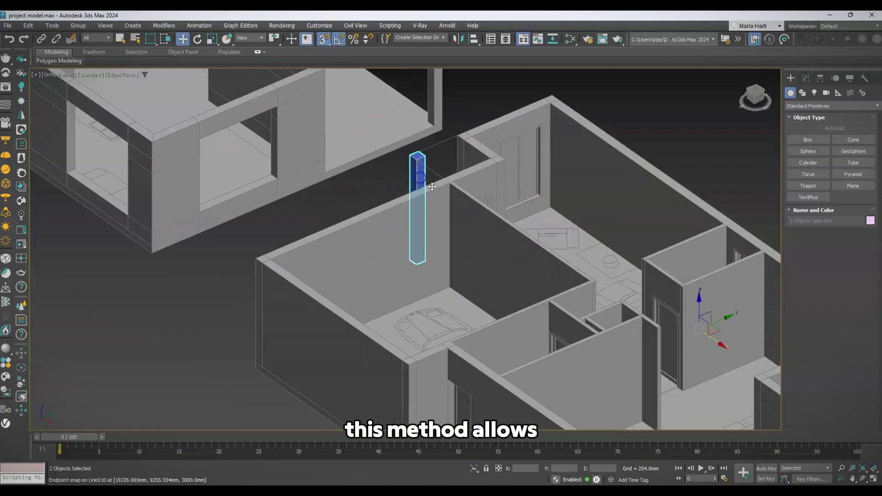
click(805, 78)
click(876, 91)
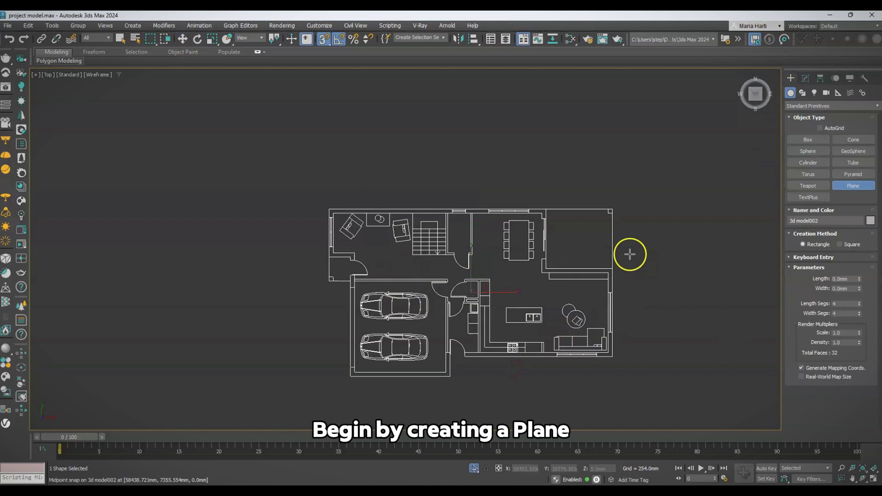
Draw a Plane 350 by 250 mm on the wall stub beside the dining area, with 1 length and 1 width segment
scroll(546, 236, up, 4)
scroll(549, 234, up, 1)
drag(546, 234, 525, 207)
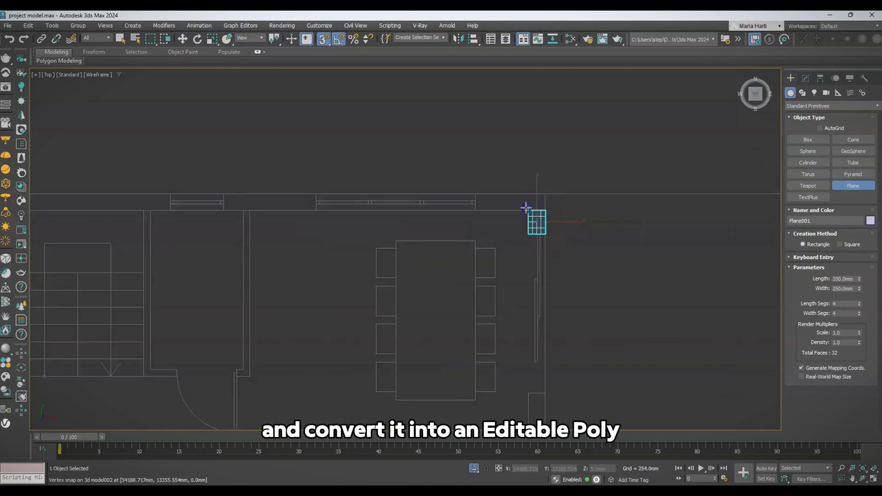
drag(859, 315, 856, 367)
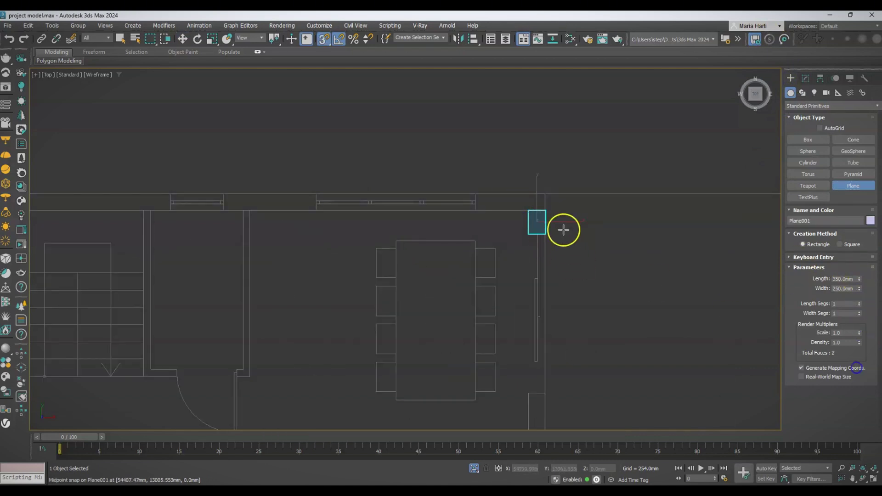
Display the plan view shaded and convert the plane to an Editable Poly
key(w)
key(F3)
right_click(535, 223)
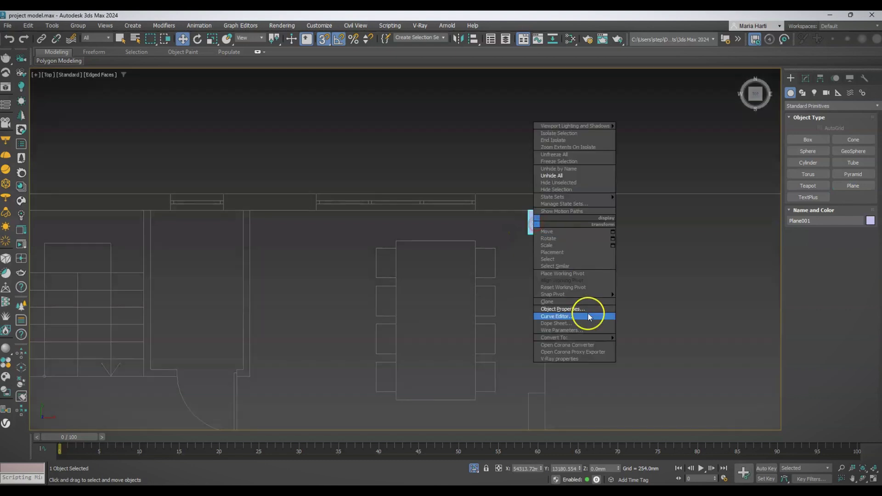
mouse_move(597, 338)
click(664, 344)
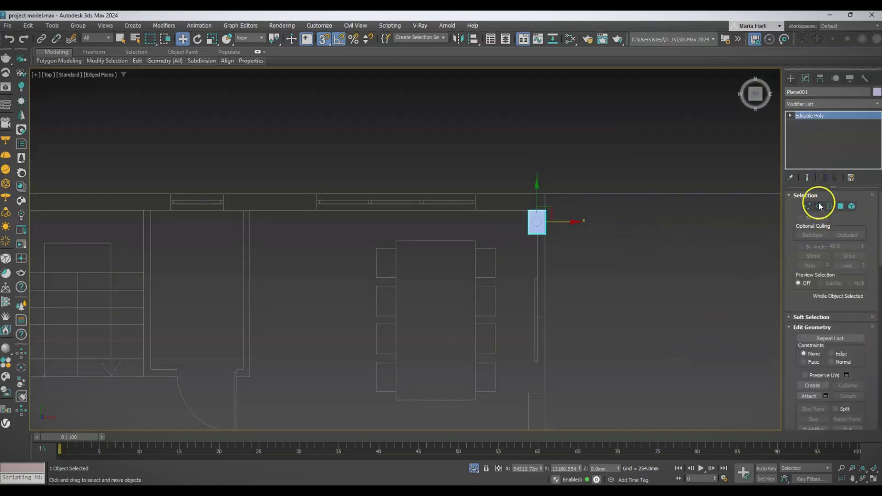
Extend the plane's edges to the exterior wall corner, and along the upper exterior wall to the dining window's near jamb
click(819, 206)
click(536, 210)
scroll(539, 207, up, 5)
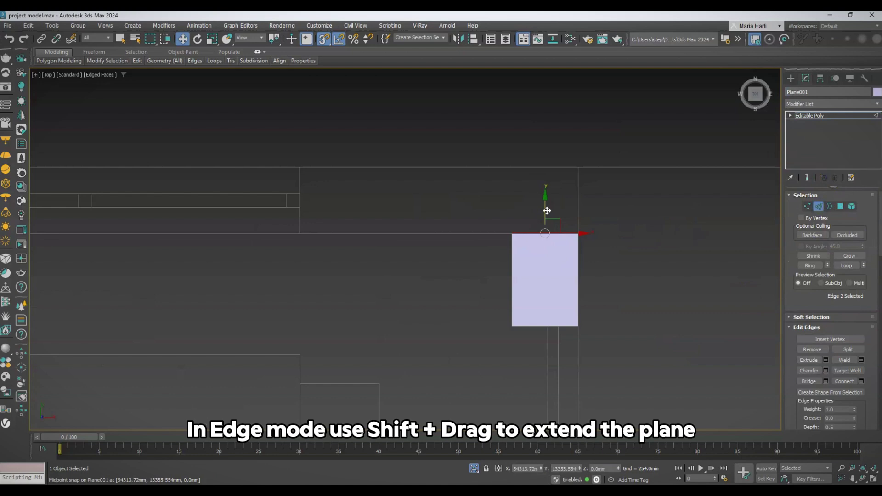
shift+drag(546, 210, 569, 176)
middle_drag(625, 234, 714, 240)
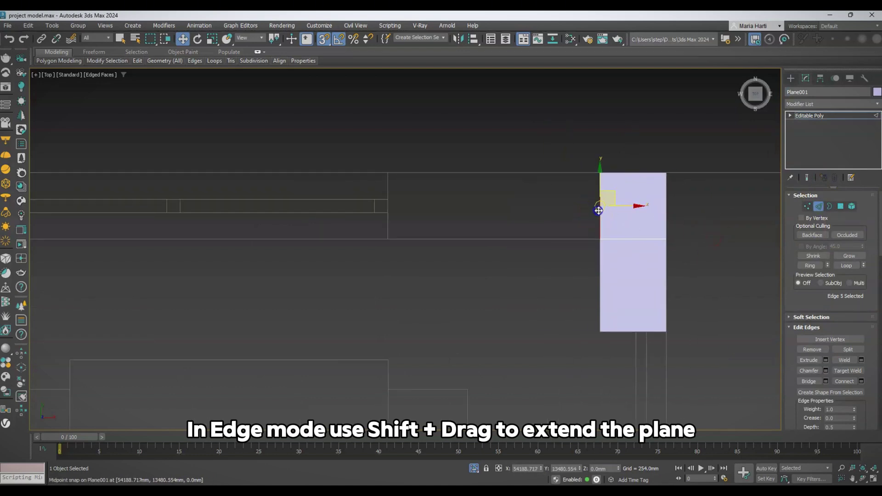
shift+drag(598, 211, 388, 203)
scroll(427, 265, down, 5)
Extend the end edge along the upper exterior wall, with breaks at the windows and partitions, up to the far corner beside the armchairs
middle_drag(358, 258, 536, 265)
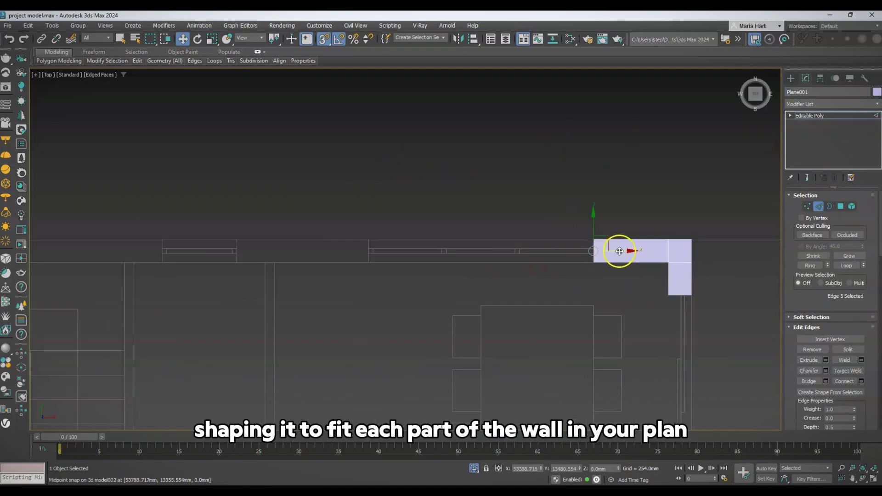
shift+drag(619, 252, 369, 238)
middle_drag(394, 296, 609, 323)
shift+drag(609, 278, 490, 289)
shift+drag(515, 278, 476, 290)
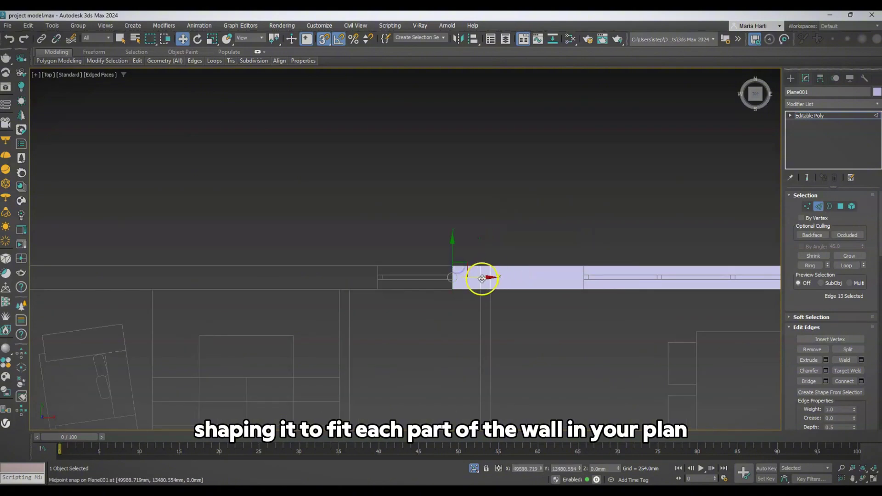
shift+drag(405, 275, 341, 287)
scroll(321, 297, down, 5)
middle_drag(271, 302, 444, 318)
shift+drag(532, 301, 287, 307)
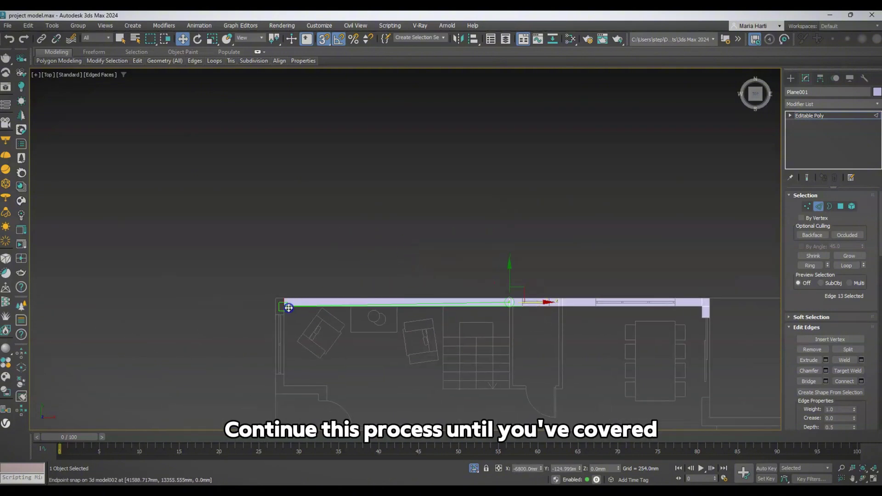
Extend edges around the small room beside the stairs, along its stair partition, door wall and opposite partition back to the exterior wall
scroll(514, 307, up, 9)
click(477, 286)
scroll(476, 286, down, 5)
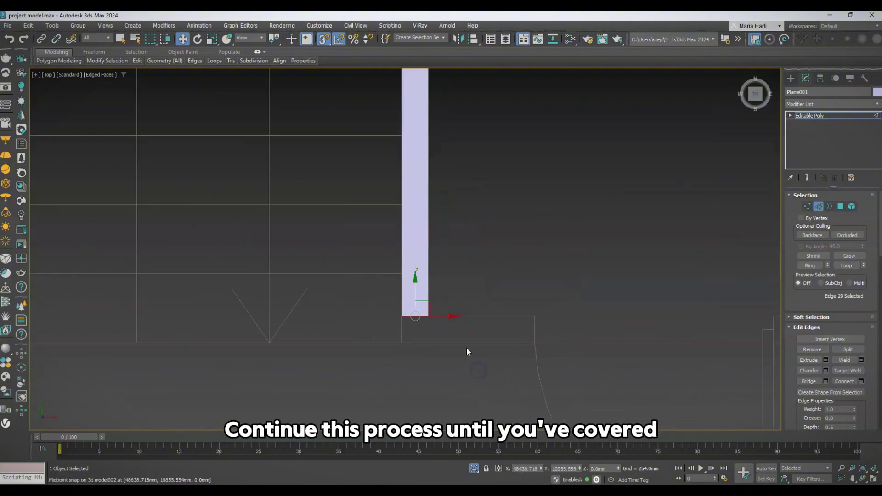
shift+drag(415, 316, 401, 346)
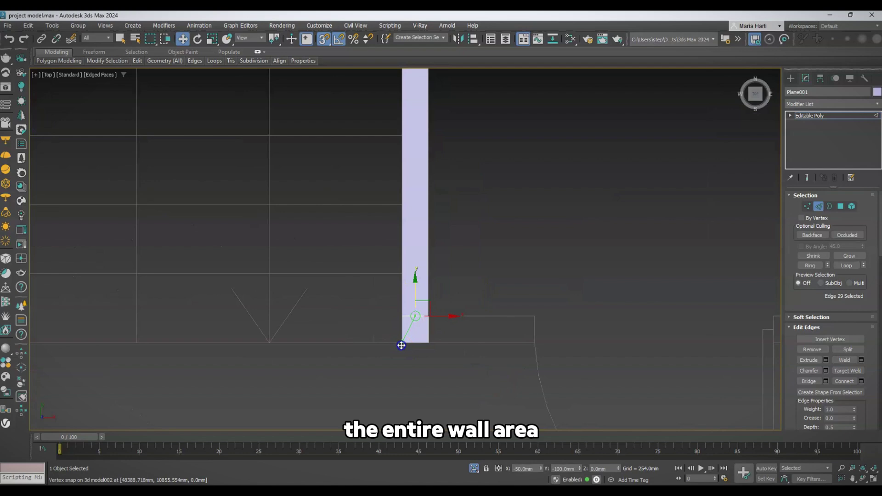
shift+drag(453, 330, 535, 329)
scroll(407, 354, down, 4)
middle_drag(601, 335, 506, 342)
shift+drag(407, 349, 493, 352)
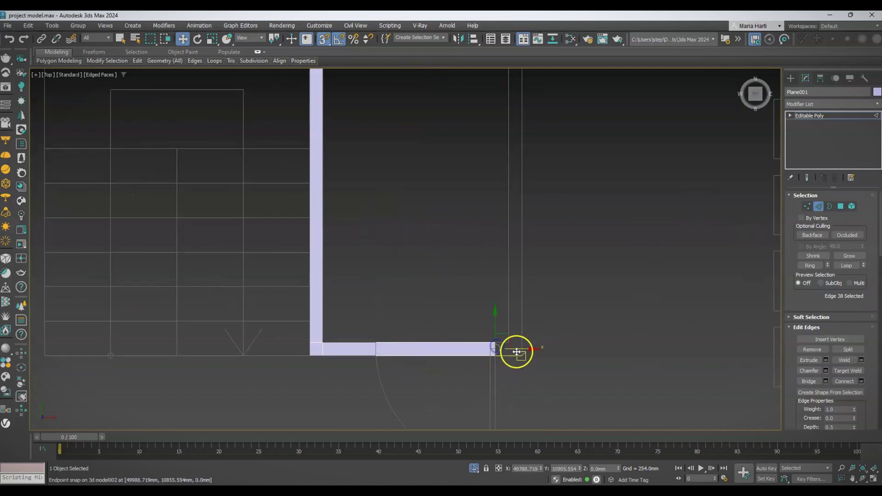
scroll(522, 373, down, 2)
middle_drag(522, 373, 527, 398)
shift+drag(521, 376, 523, 160)
scroll(535, 181, down, 4)
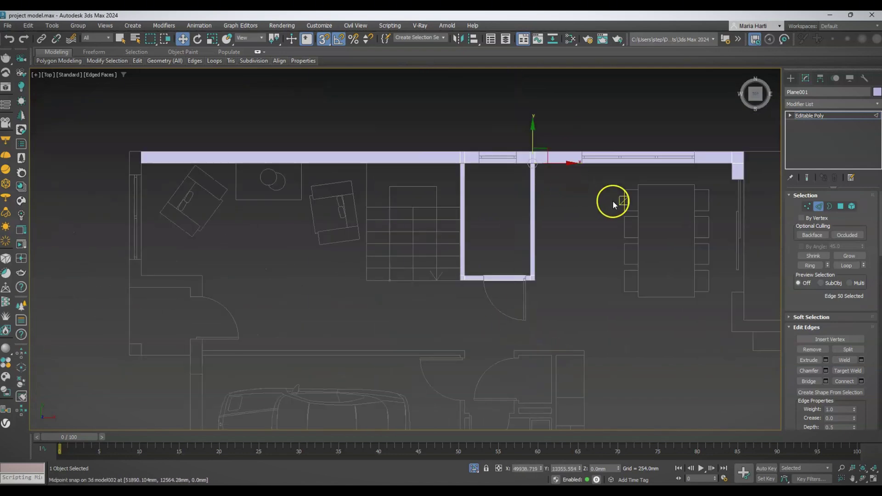
Extend edges down the exterior wall beside the armchairs, past its window, and across the wall above the entrance porch
scroll(129, 158, up, 7)
middle_drag(129, 159, 285, 140)
click(296, 177)
scroll(271, 204, down, 2)
shift+drag(291, 155, 293, 380)
click(303, 369)
shift+drag(325, 369, 403, 380)
shift+drag(427, 369, 426, 397)
Extend the wall edges down across the entrance door opening and past the junction with the garage's upper wall
middle_drag(427, 397, 385, 243)
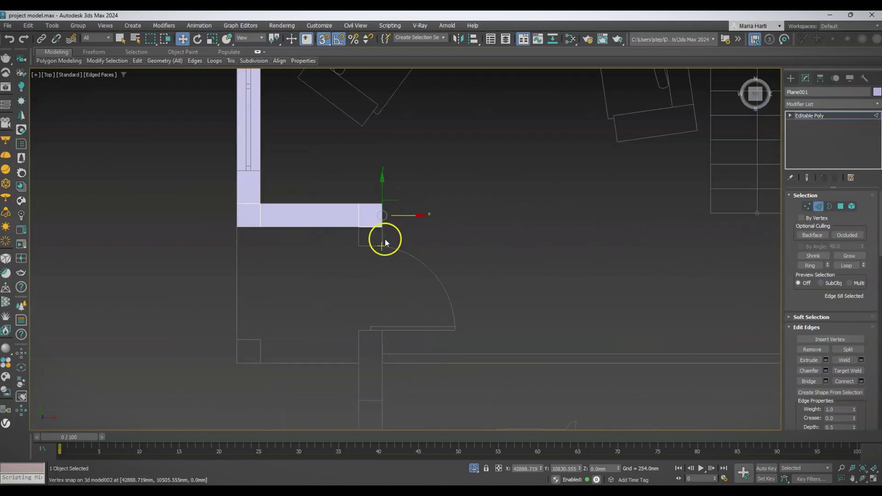
shift+drag(359, 315, 358, 330)
middle_drag(359, 330, 368, 185)
shift+drag(381, 186, 398, 294)
scroll(382, 216, up, 2)
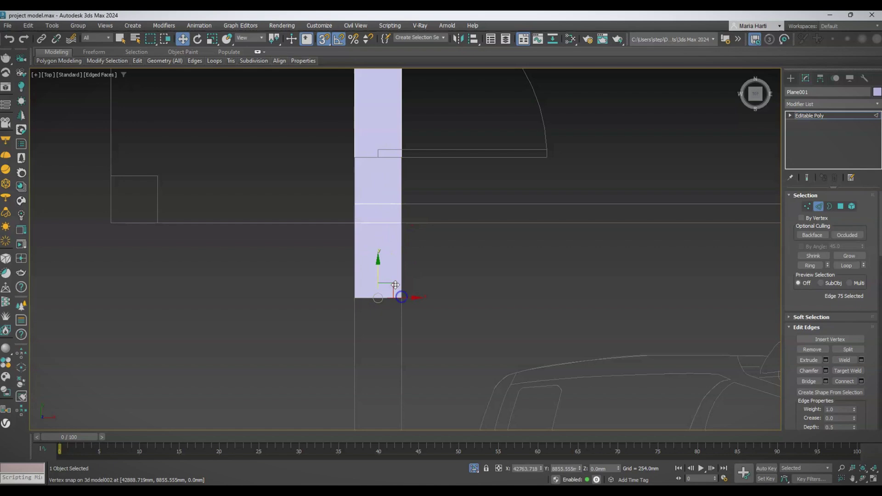
Extend edges along the garage's upper wall to its inner corner and down across the garage's interior door opening
scroll(398, 294, down, 3)
shift+drag(307, 269, 654, 269)
scroll(690, 270, up, 4)
click(641, 280)
scroll(642, 262, down, 1)
middle_drag(642, 262, 625, 185)
shift+drag(625, 184, 634, 373)
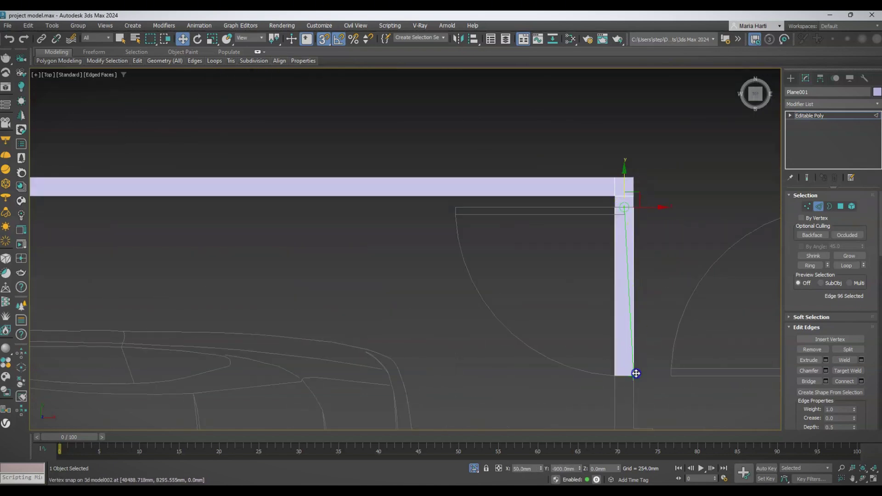
Extend edges along the washroom's door wall, the two short parallel partitions and the upright wall past the adjoining door
middle_drag(634, 374, 549, 174)
shift+drag(542, 161, 557, 208)
shift+drag(697, 219, 692, 214)
middle_drag(706, 215, 612, 261)
shift+drag(613, 263, 611, 258)
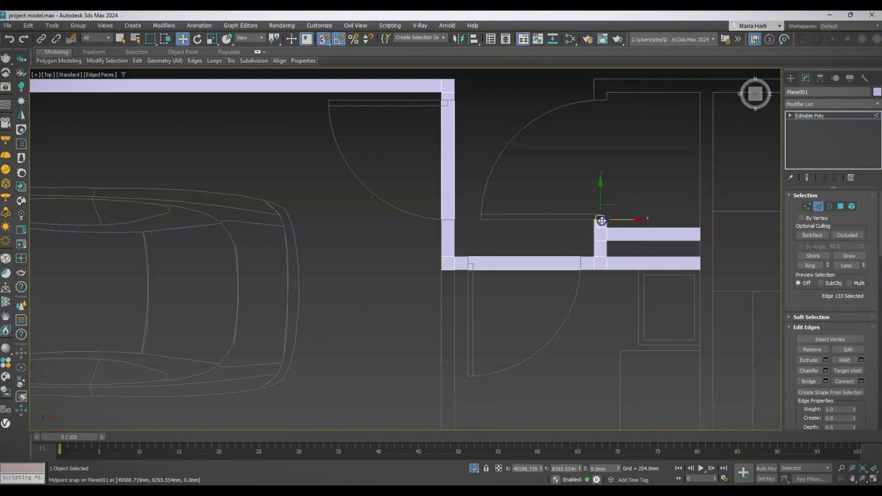
shift+drag(602, 81, 605, 93)
shift+drag(601, 75, 596, 79)
Extend edges along the storage room's upper wall and down its kitchen-side wall past the two parallel partitions
scroll(601, 82, up, 2)
middle_drag(604, 175, 528, 200)
shift+drag(565, 112, 663, 121)
shift+drag(680, 113, 681, 122)
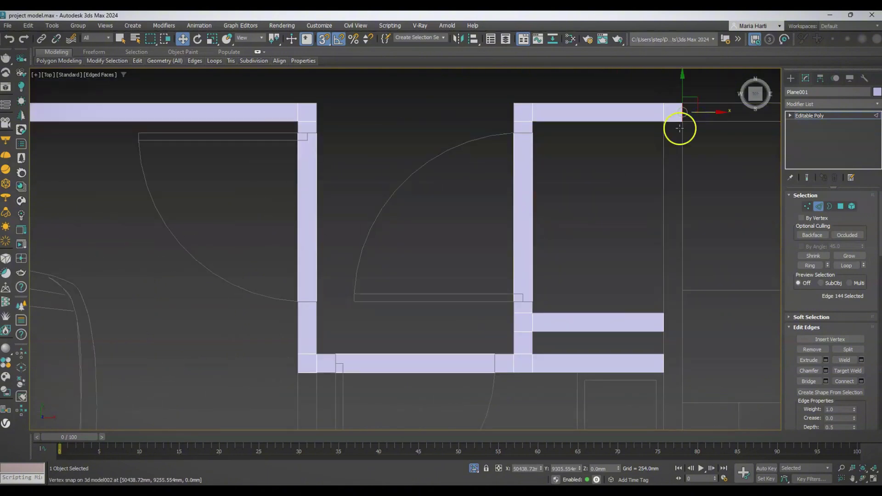
click(674, 122)
middle_drag(674, 123, 619, 105)
shift+drag(617, 89, 616, 293)
scroll(616, 317, up, 5)
middle_drag(618, 278, 613, 179)
shift+drag(613, 110, 575, 300)
scroll(575, 300, down, 2)
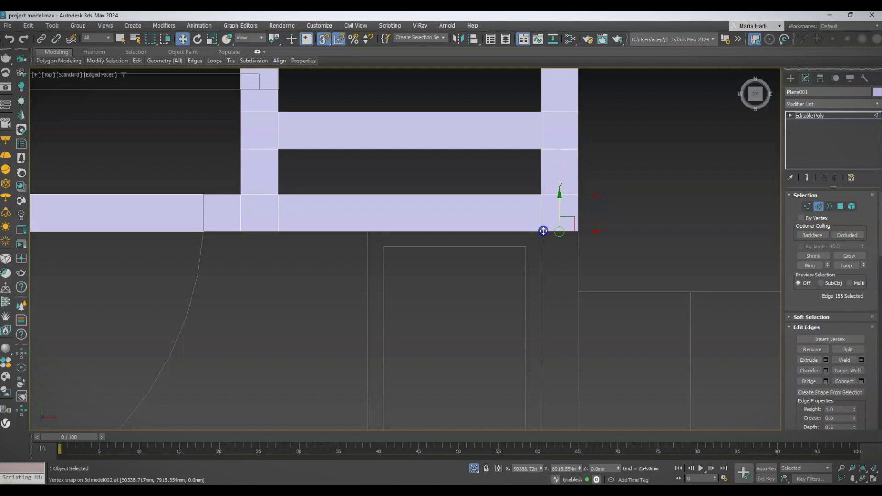
Extend the kitchen-side partition and the garage's inner wall downward, and the storage room's upper wall out to the end of the kitchen units
scroll(532, 201, down, 7)
shift+drag(532, 181, 527, 299)
scroll(473, 200, up, 3)
click(476, 114)
shift+drag(476, 107, 478, 391)
scroll(480, 392, down, 1)
scroll(636, 87, up, 4)
click(579, 138)
shift+drag(602, 138, 660, 134)
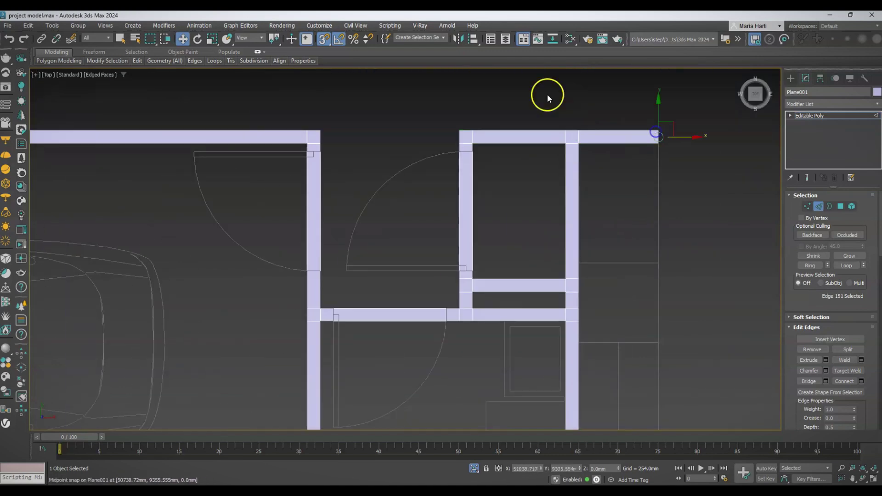
Extend the garage's inner wall down to the lower exterior wall, and undo the trial move of its side edge
middle_drag(440, 409, 510, 83)
click(395, 232)
shift+drag(394, 206, 396, 391)
click(401, 340)
drag(425, 312, 419, 232)
key(ctrl+z)
Extend both end edges to the garage's lower outer corner, and run the lower exterior wall across to the opposite garage wall
middle_drag(404, 405, 498, 214)
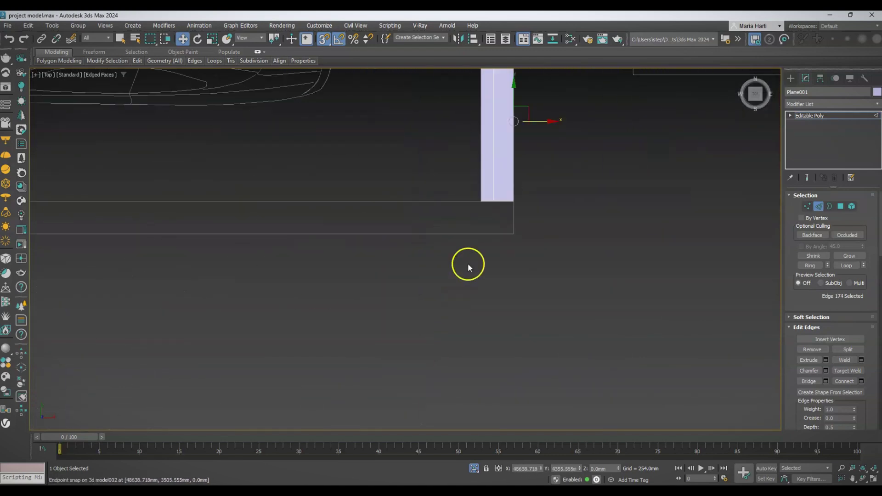
scroll(484, 202, up, 5)
click(492, 198)
ctrl+click(544, 199)
shift+drag(521, 176, 569, 290)
click(475, 252)
scroll(657, 315, down, 8)
shift+drag(648, 303, 283, 303)
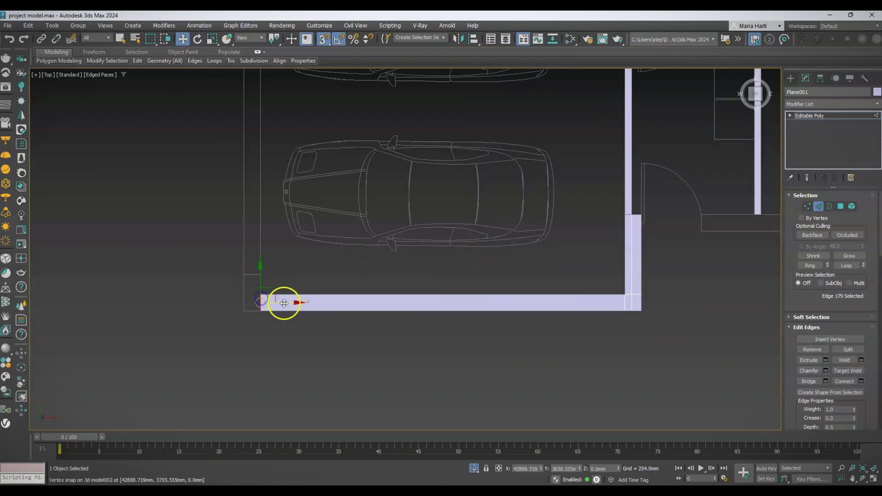
Extend the lower exterior wall to the garage's outer corner and bridge the two facing edges to close the garage-door wall
shift+drag(252, 277, 259, 275)
scroll(441, 354, down, 4)
scroll(333, 201, up, 3)
ctrl+click(384, 135)
click(811, 381)
Insert an edge loop across the garage's inner wall level with the kitchen's lower exterior wall, and undo the trial move of it
middle_drag(482, 289, 237, 277)
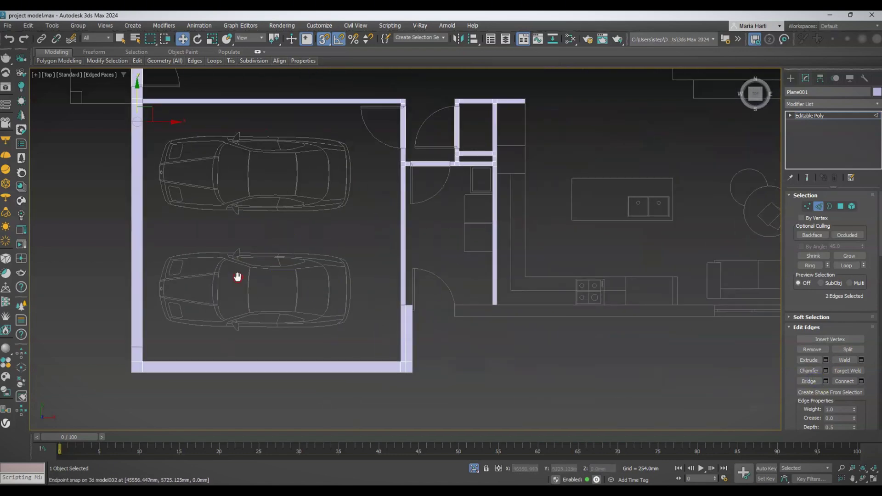
scroll(437, 308, up, 6)
click(366, 317)
scroll(370, 260, down, 4)
scroll(358, 281, up, 8)
mouse_move(138, 60)
click(195, 83)
click(393, 299)
right_click(393, 307)
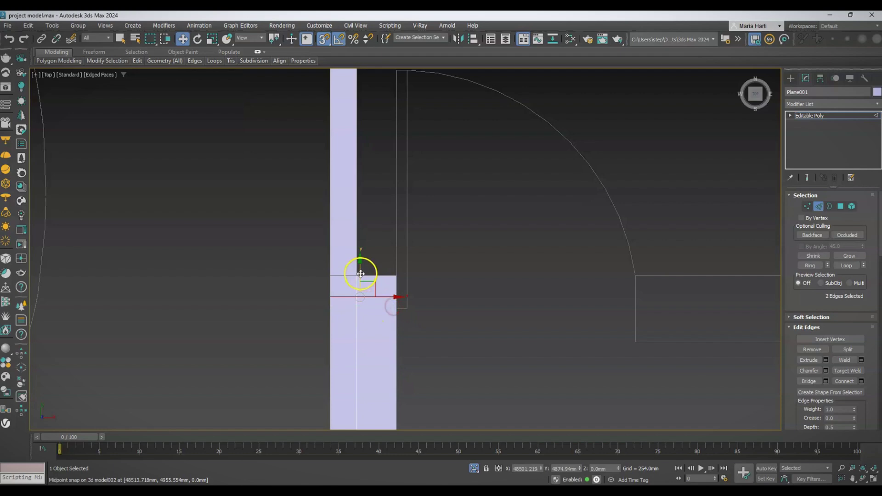
drag(420, 295, 635, 276)
key(ctrl+z)
key(ctrl+z)
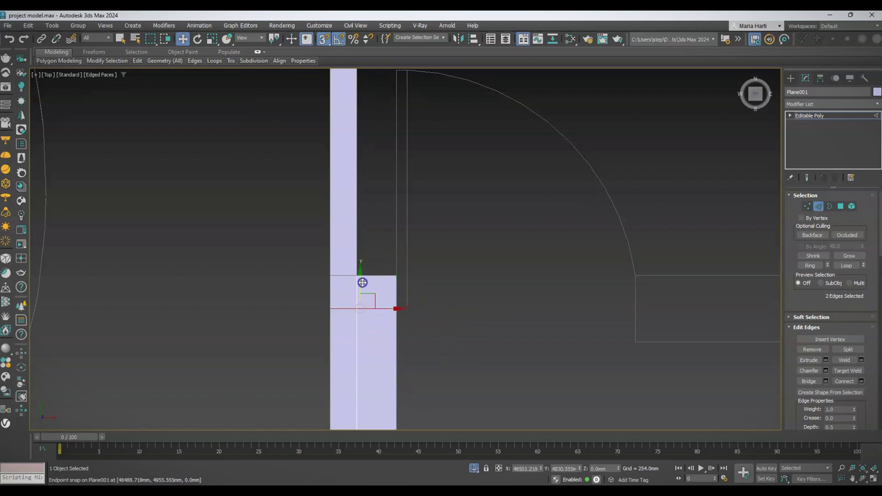
middle_drag(397, 328, 405, 340)
Extend edges along the kitchen's lower exterior wall, up the living-room side wall and around the terrace to close at the dining-room corner
shift+drag(432, 321, 643, 299)
scroll(638, 305, down, 9)
middle_drag(680, 317, 413, 351)
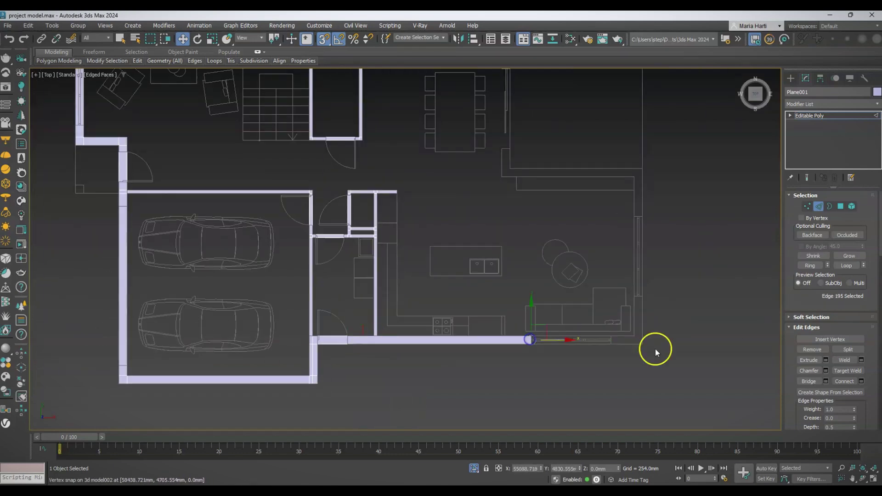
scroll(655, 349, up, 3)
drag(452, 340, 630, 340)
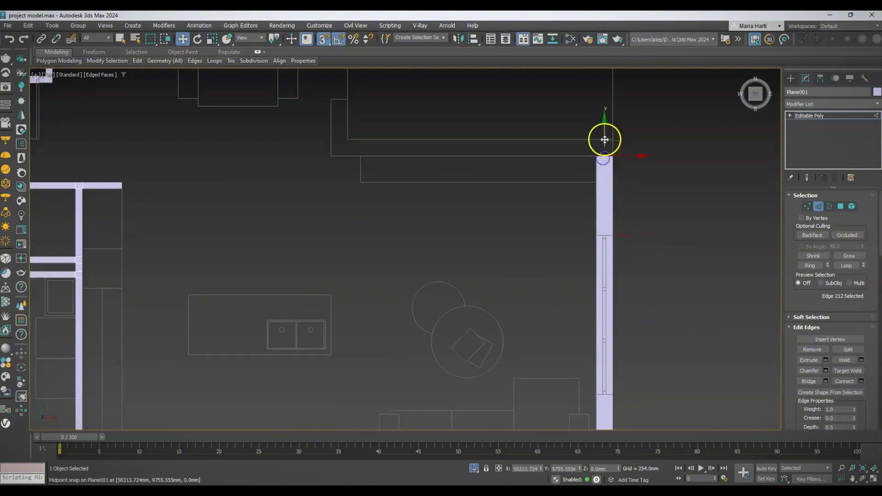
shift+drag(604, 139, 348, 151)
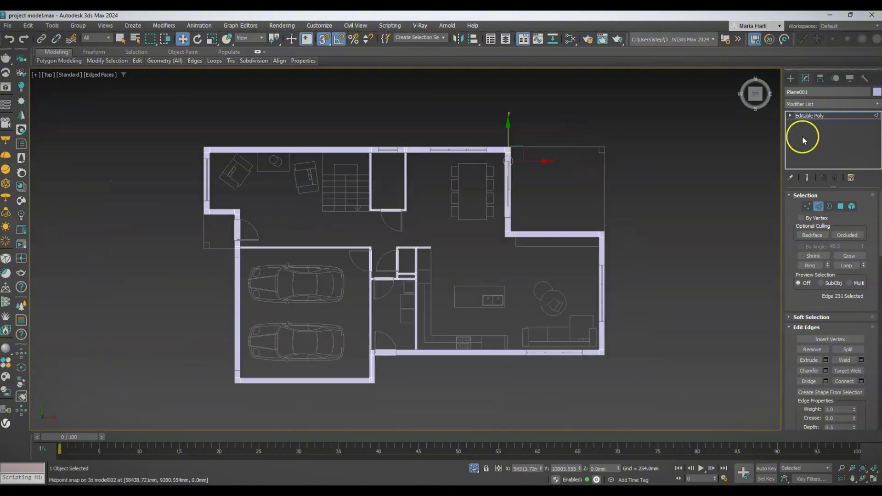
Insert two edge loops across the lower exterior wall and align them with the sides of the short partition beside the kitchen units
click(809, 115)
click(835, 103)
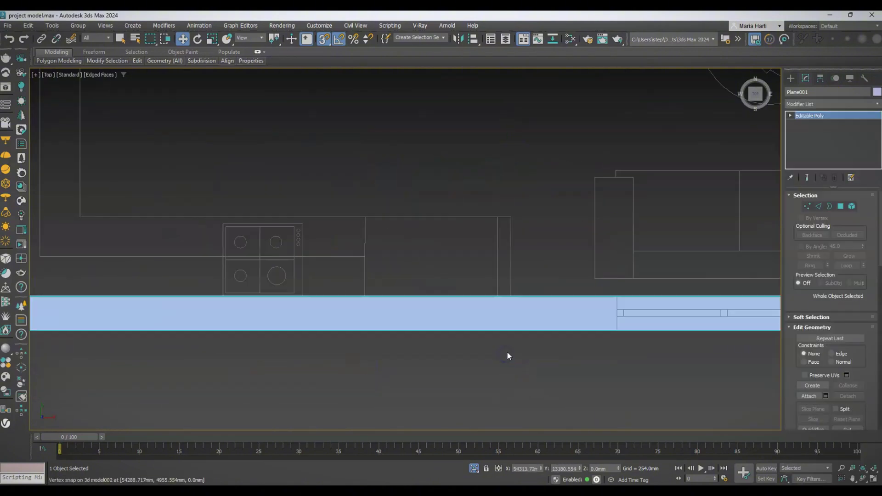
mouse_move(137, 61)
click(215, 85)
click(500, 312)
click(518, 312)
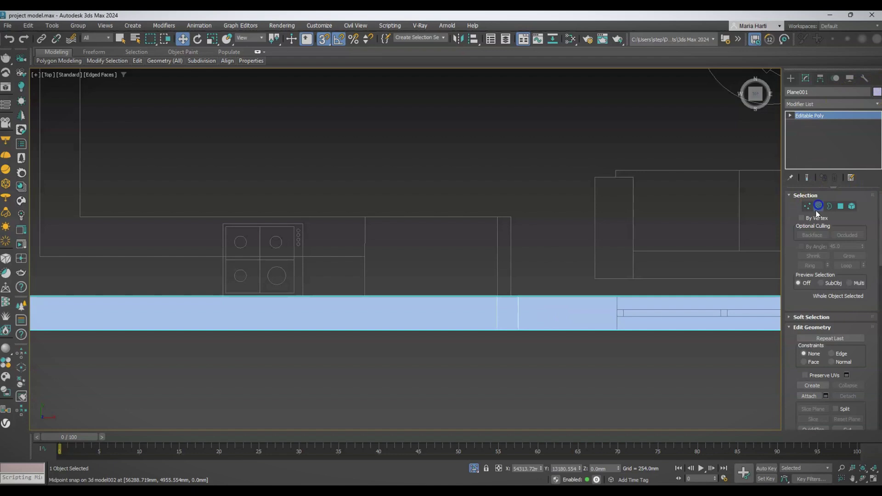
click(819, 206)
drag(517, 313, 510, 297)
click(498, 310)
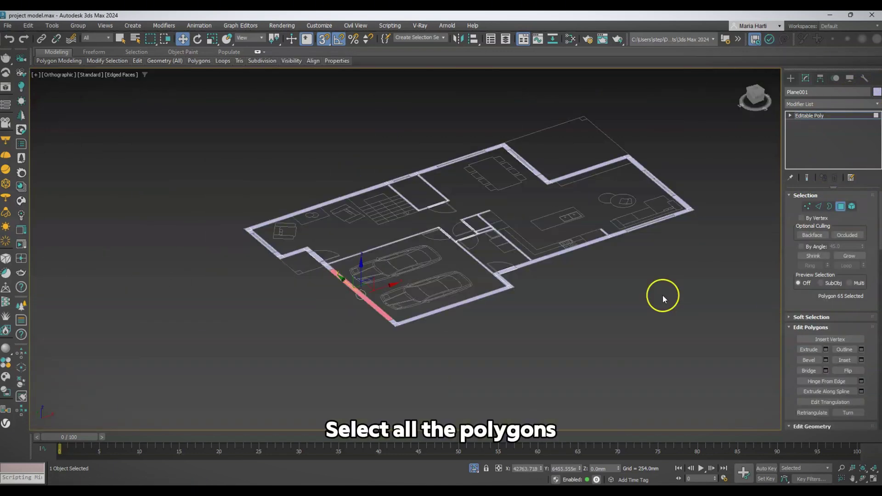
Select all the wall polygons and extrude them upward by 400 mm and by a further 500 mm
key(ctrl+a)
click(826, 349)
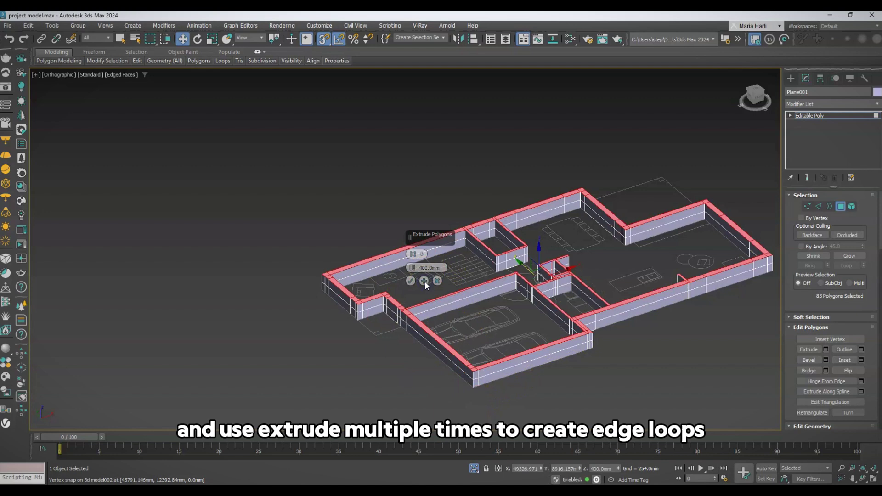
click(424, 281)
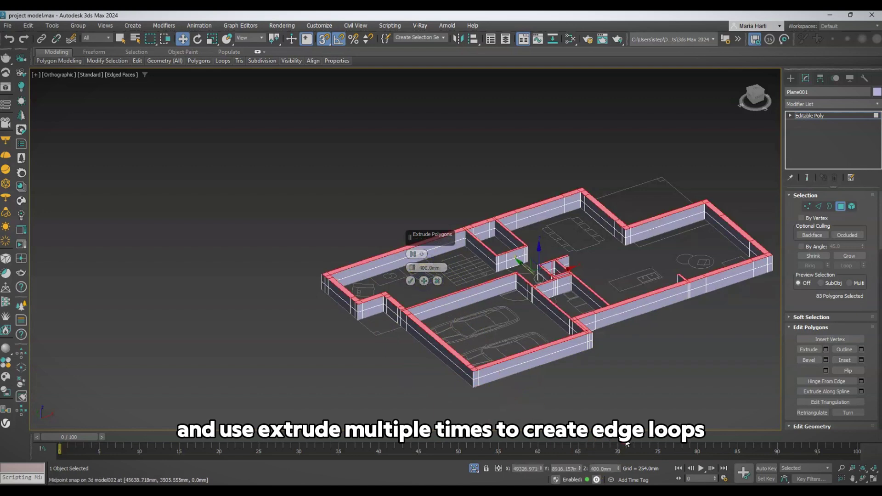
double_click(426, 269)
text(500)
key(Return)
click(423, 280)
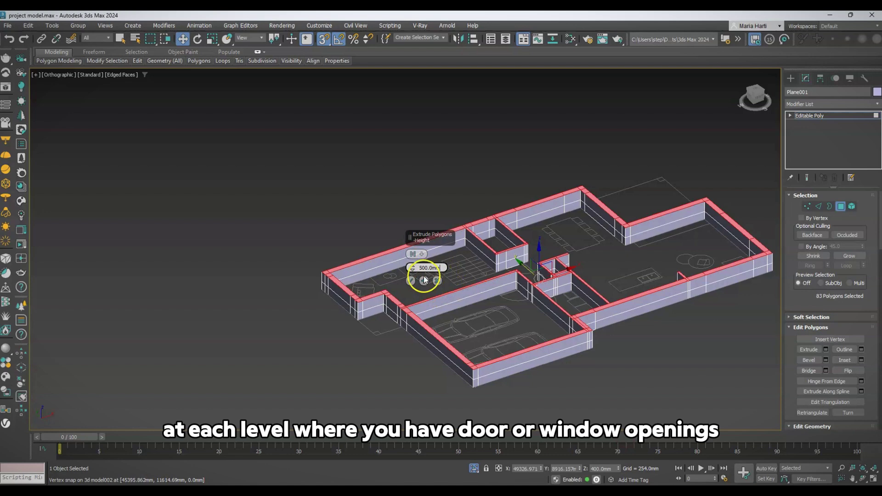
Extrude the wall-top polygons another 1600 mm and set their Z position to 2100 mm for the head of the openings
click(423, 269)
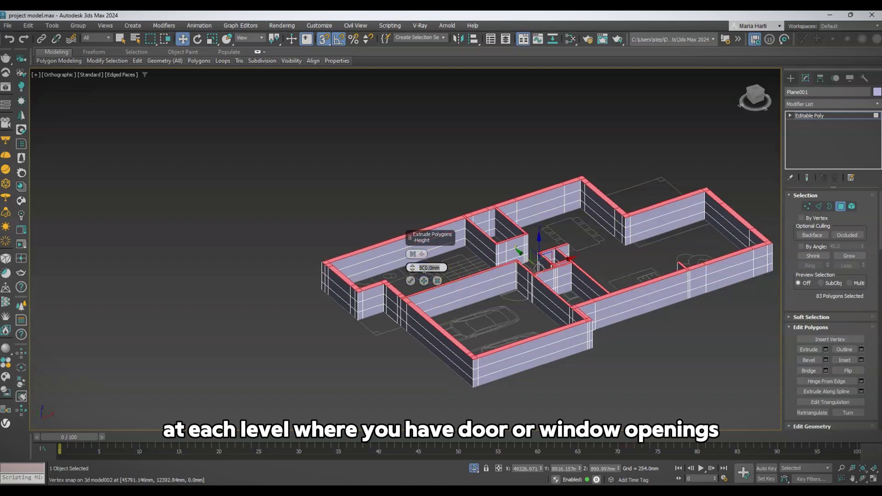
click(825, 350)
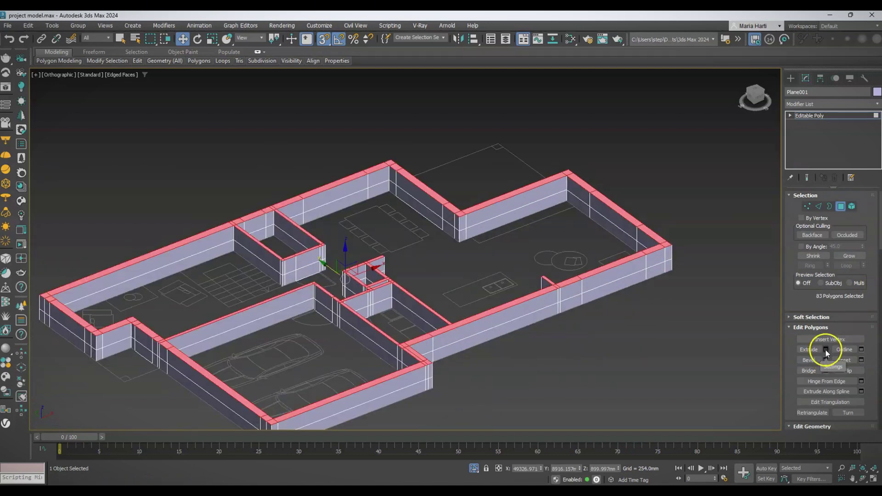
click(410, 282)
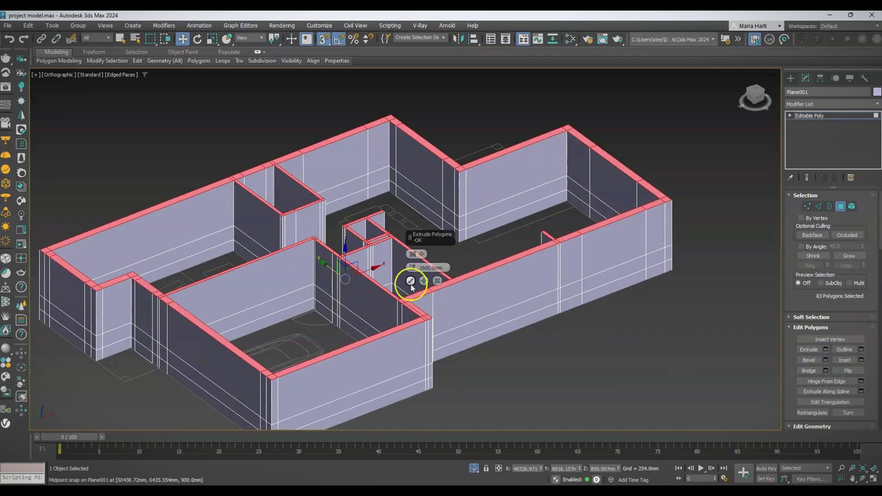
double_click(598, 468)
text(2100.001m)
key(Return)
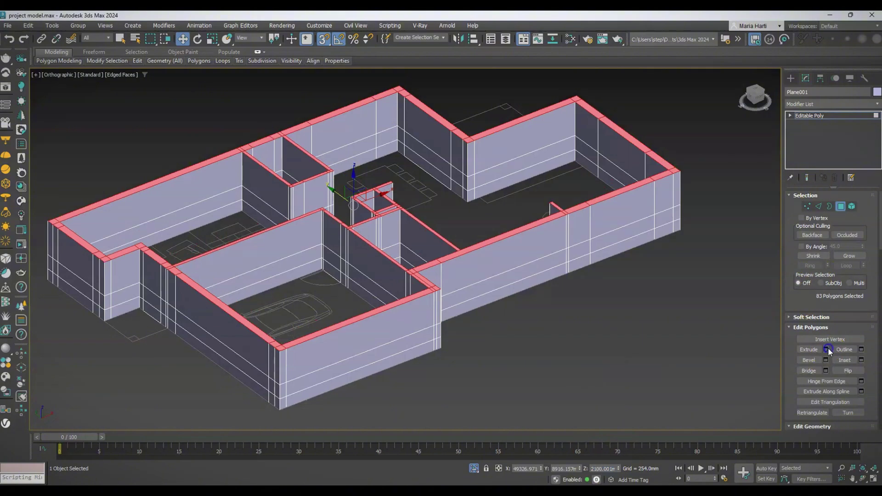
Extrude the wall-top polygons once more and set their Z position to 3000 mm
click(826, 350)
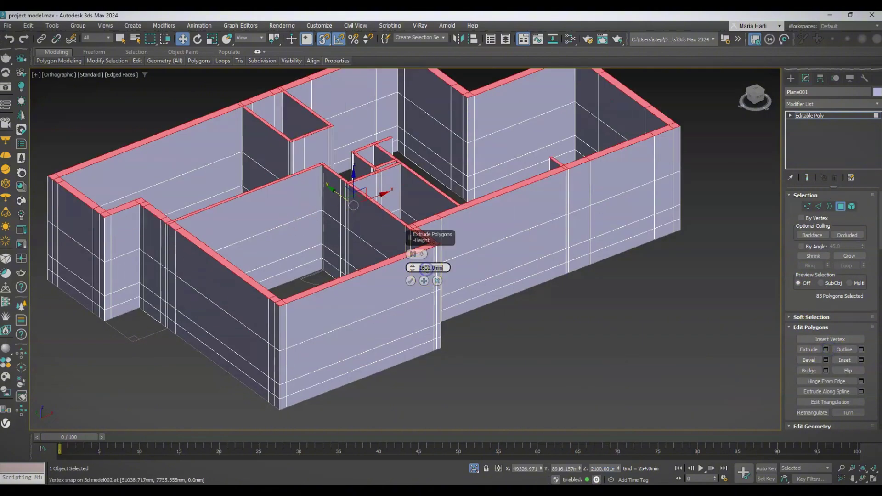
text(3000)
key(Return)
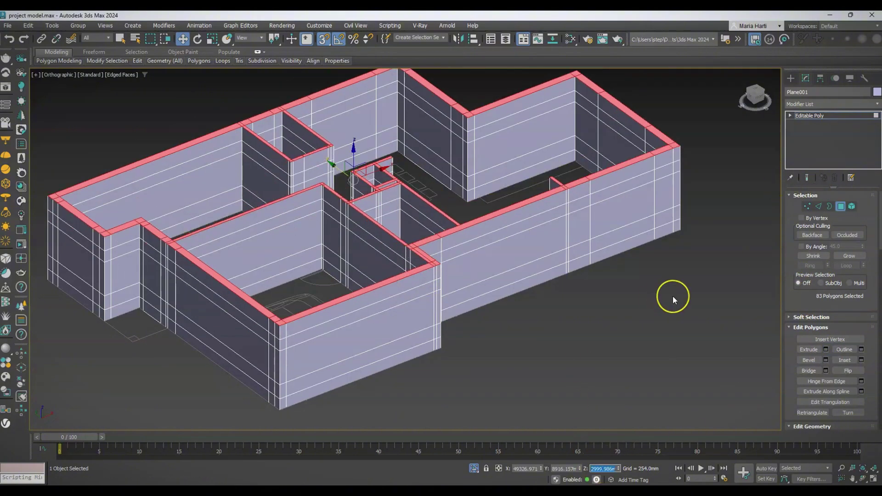
Bridge the garage-door polygons on both sides of the front wall into an opening and delete the opening's bottom polygon
scroll(510, 330, down, 3)
alt+middle_drag(494, 336, 556, 335)
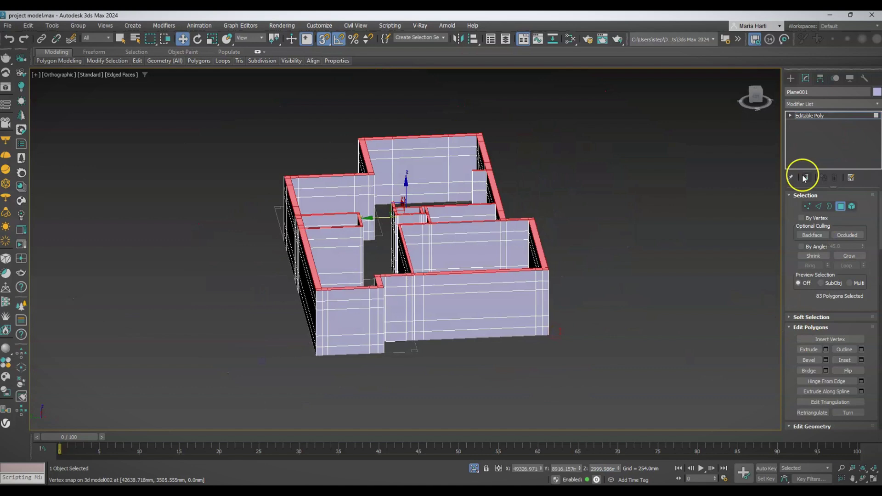
scroll(500, 299, up, 3)
click(463, 279)
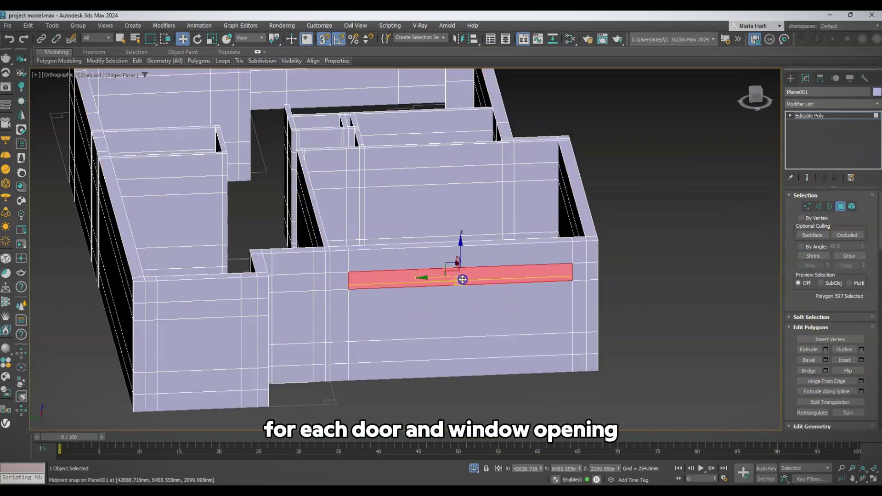
ctrl+click(456, 303)
click(447, 316)
ctrl+click(440, 351)
ctrl+click(435, 366)
scroll(433, 365, down, 3)
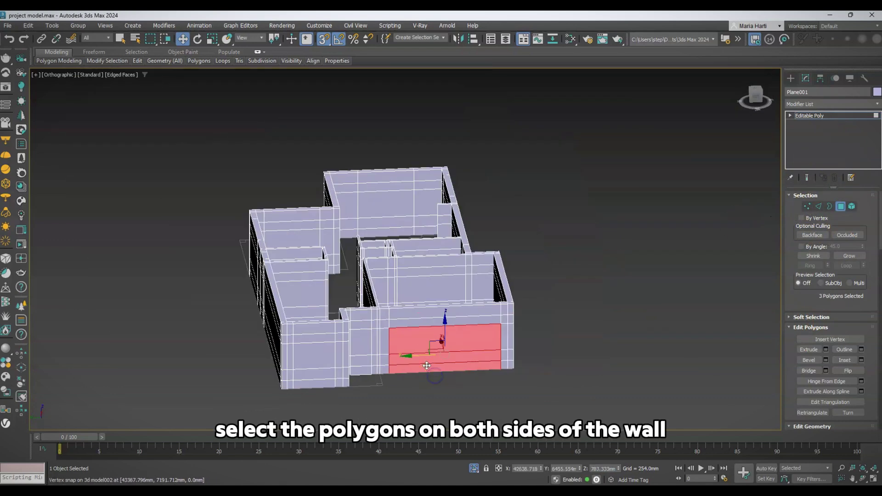
alt+middle_drag(428, 364, 550, 375)
scroll(405, 354, up, 4)
ctrl+click(405, 241)
key(ctrl+z)
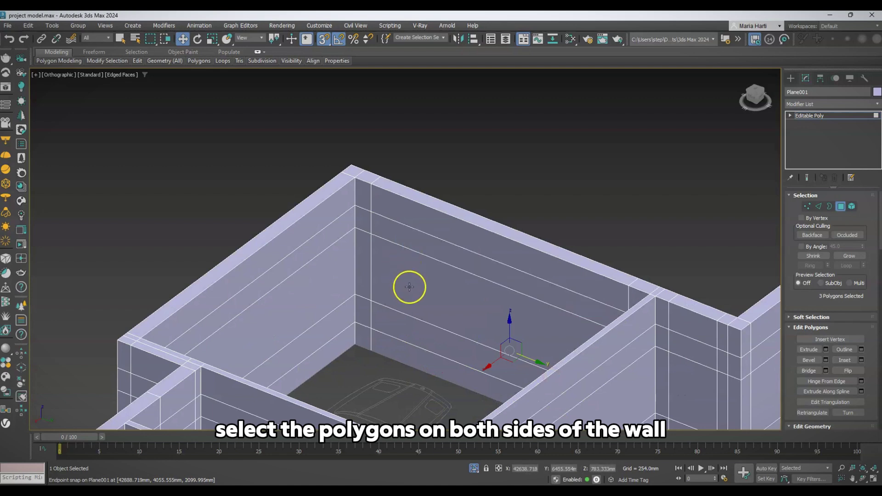
ctrl+click(408, 290)
ctrl+click(403, 328)
ctrl+click(397, 354)
click(807, 370)
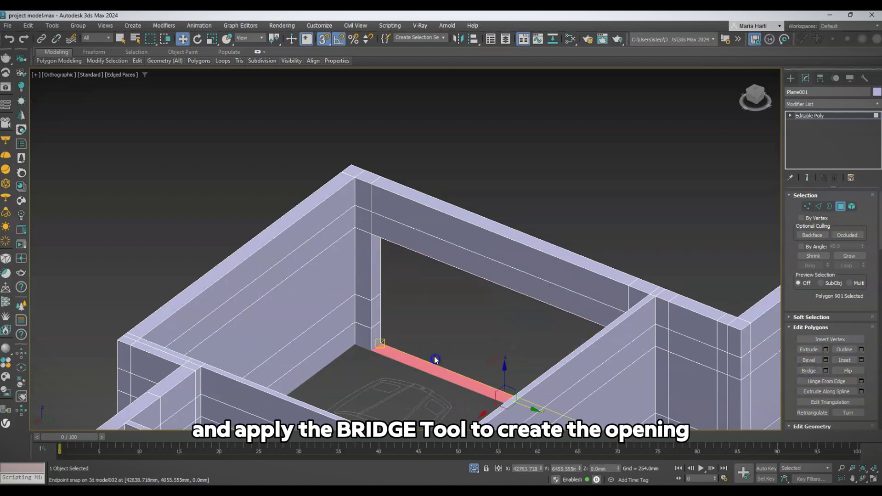
Bridge the entrance-door polygons on both sides of the front wall into an opening and delete its bottom polygon
scroll(436, 337, down, 4)
scroll(574, 356, up, 2)
click(541, 337)
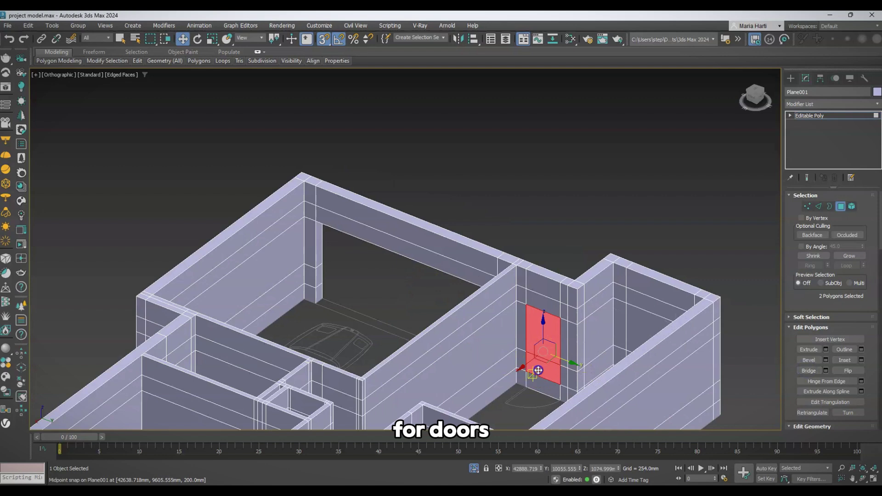
ctrl+click(541, 384)
scroll(540, 381, down, 4)
alt+middle_drag(539, 379, 410, 372)
scroll(515, 375, up, 4)
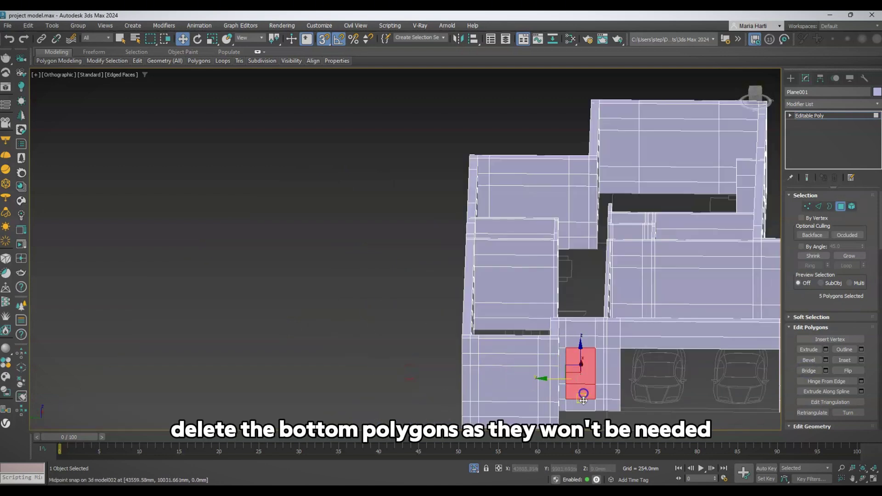
click(808, 372)
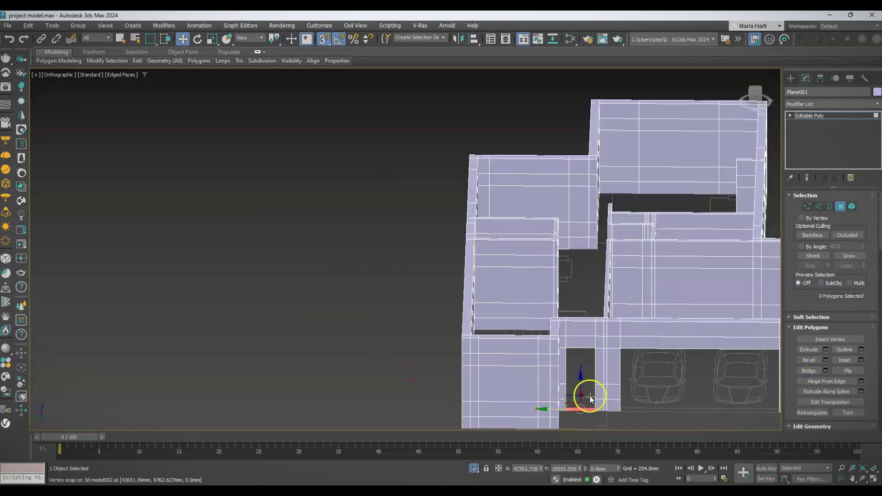
key(Delete)
Open the remaining doors and windows by bridging the matching polygons on both sides of each wall
scroll(549, 342, down, 3)
scroll(528, 337, up, 5)
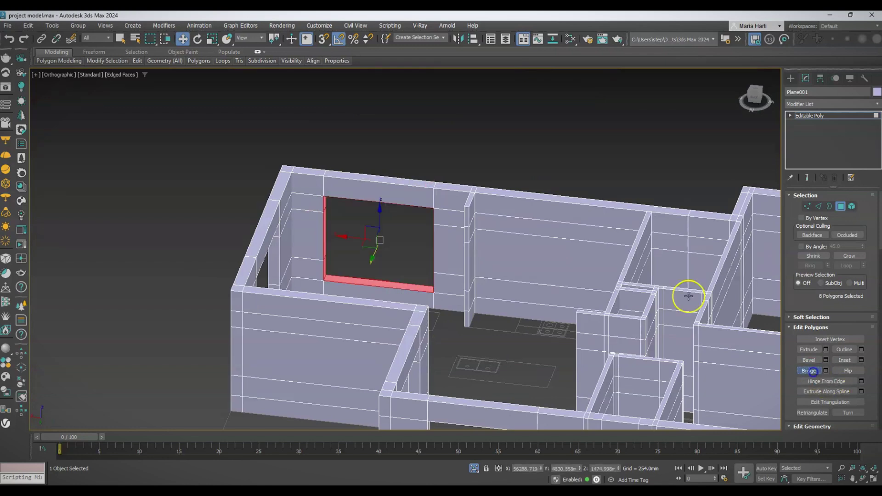
click(260, 272)
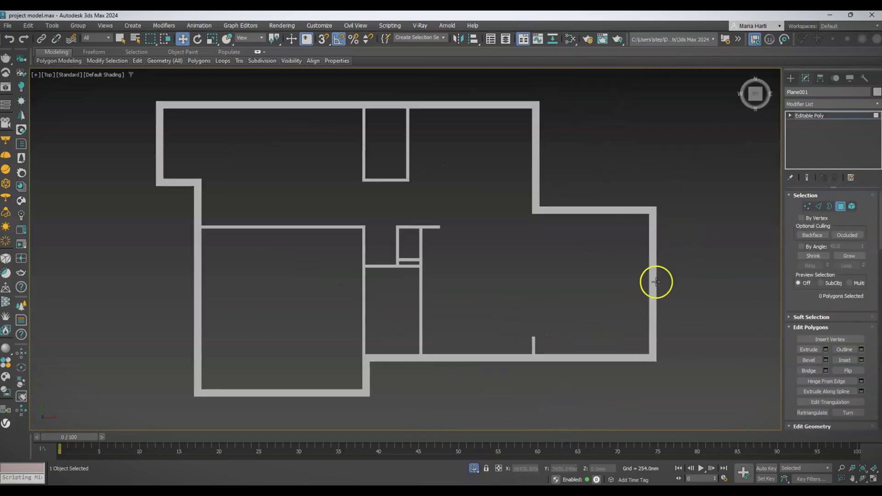
Exit isolation and copy the middle house's floor and column objects across to the plan with the polygon walls
scroll(656, 287, down, 6)
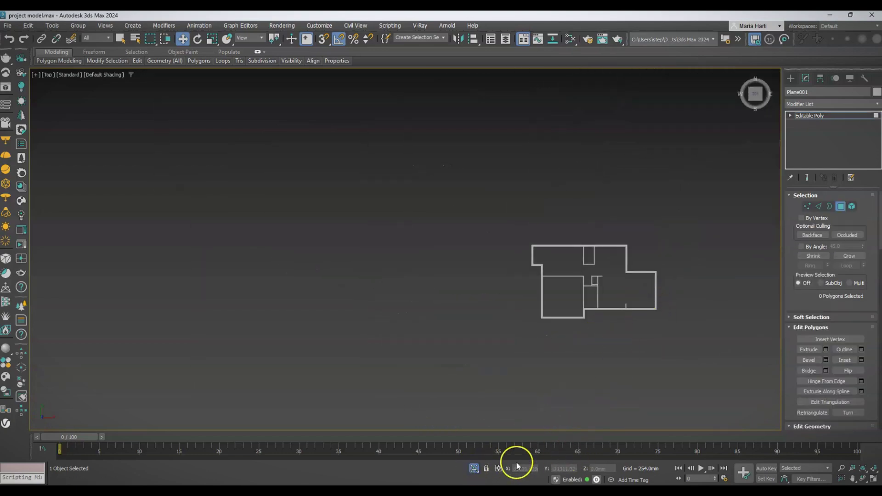
click(474, 468)
scroll(395, 321, up, 4)
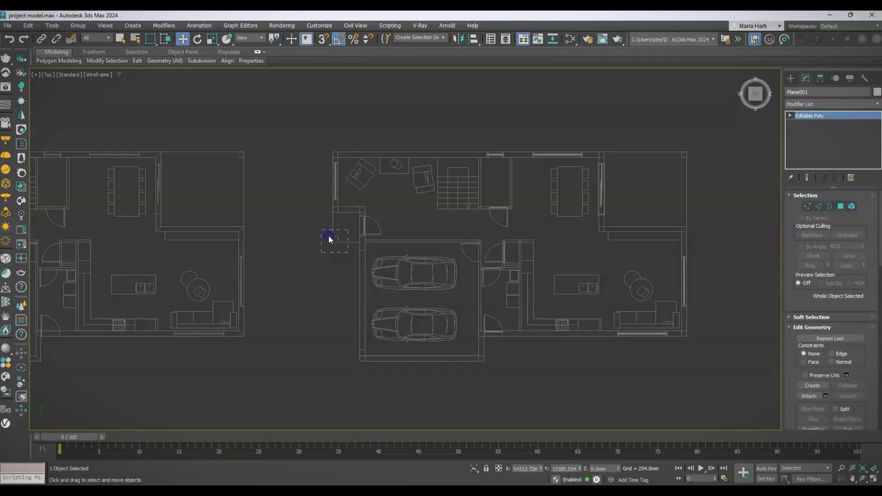
ctrl+click(683, 153)
scroll(386, 215, down, 3)
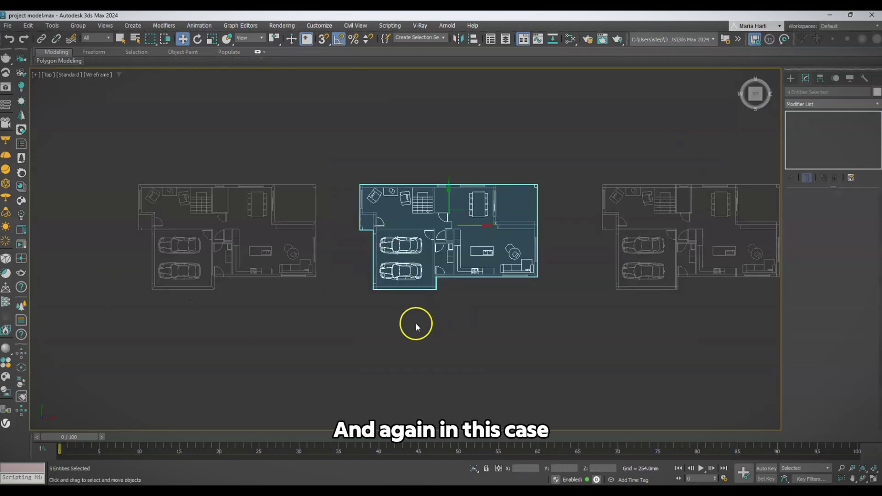
middle_drag(415, 324, 403, 327)
shift+drag(461, 226, 704, 227)
click(447, 292)
Snap the copied objects' outer corner onto the matching corner of the plan and display the three houses in shaded 3D view
scroll(475, 303, up, 6)
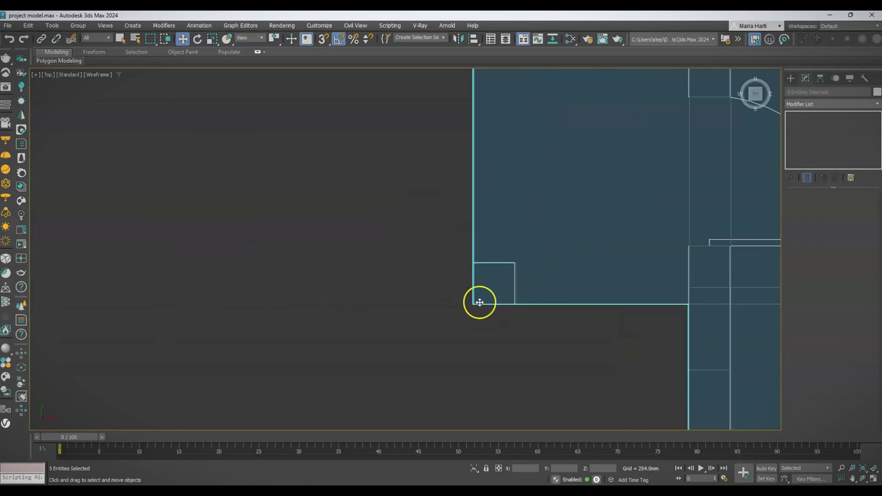
key(s)
drag(471, 298, 479, 297)
scroll(465, 288, down, 8)
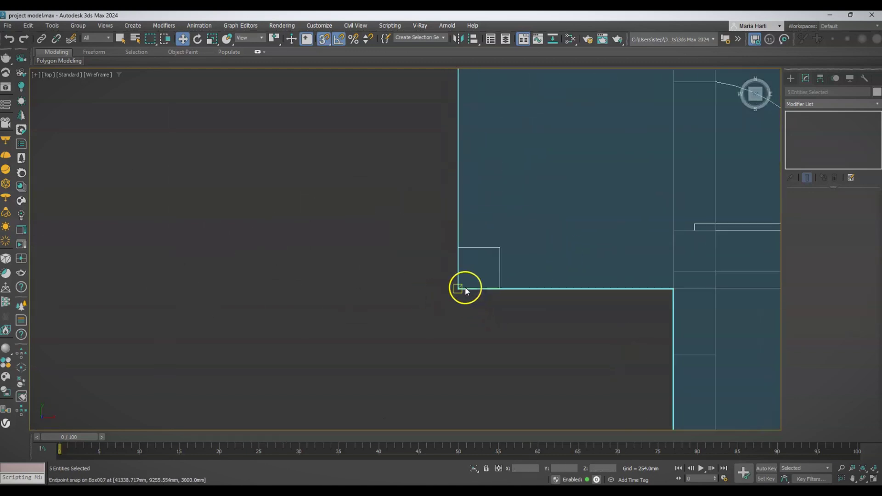
alt+middle_drag(558, 344, 613, 325)
key(F3)
scroll(409, 311, up, 5)
scroll(409, 311, down, 5)
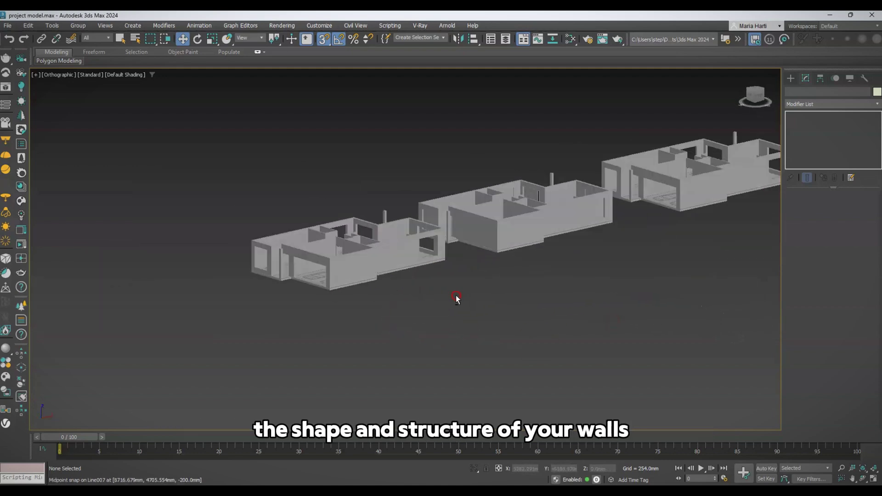